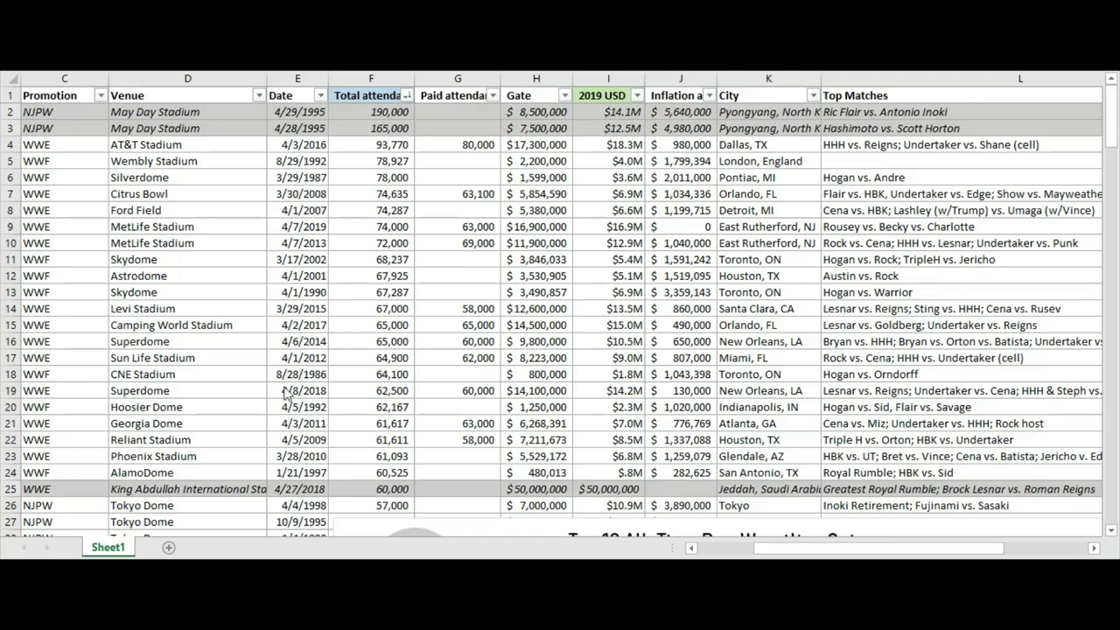
Step: Move the Top 10 All-Time Pro-Wrestling Gates chart off the Total attendance column
{"action": "left_click", "coordinate": [372, 520]}
{"action": "left_click_drag", "start_coordinate": [372, 520], "coordinate": [581, 443]}
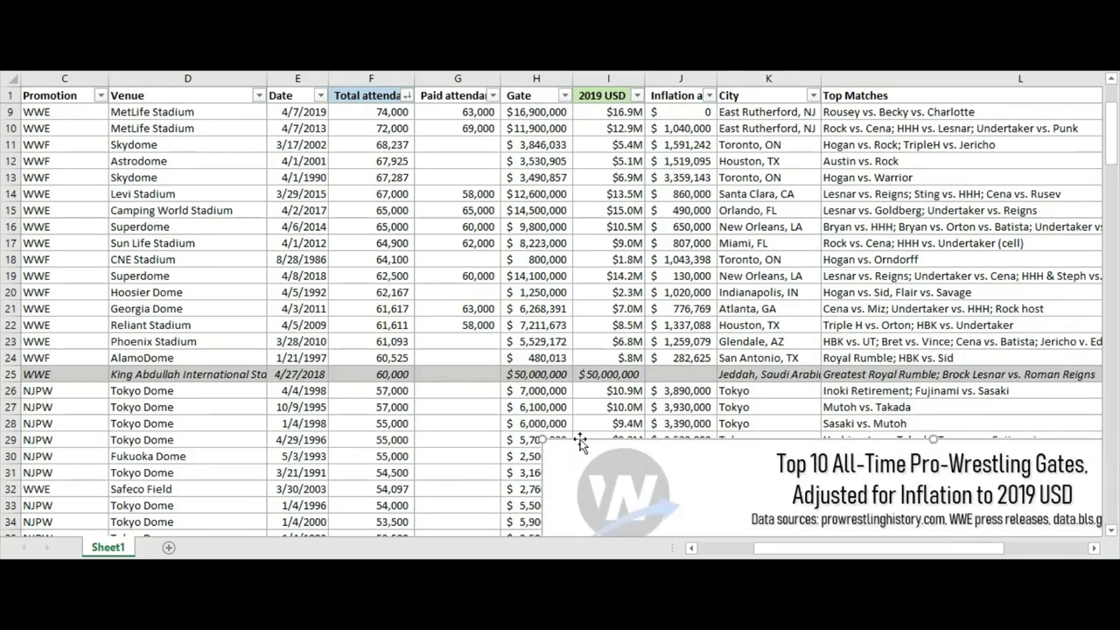
{"action": "scroll", "coordinate": [420, 490], "scroll_direction": "up", "scroll_amount": 3}
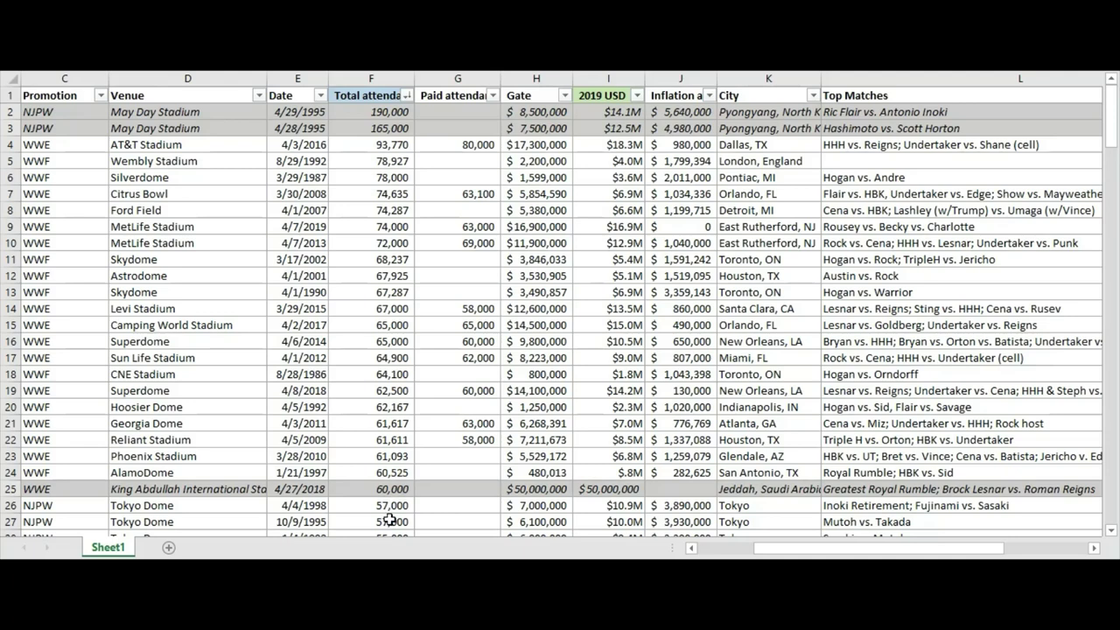
Step: Examine the highest total attendance figures from row 2 to row 27 along with their promotions and venues
{"action": "left_click_drag", "start_coordinate": [392, 522], "coordinate": [378, 115]}
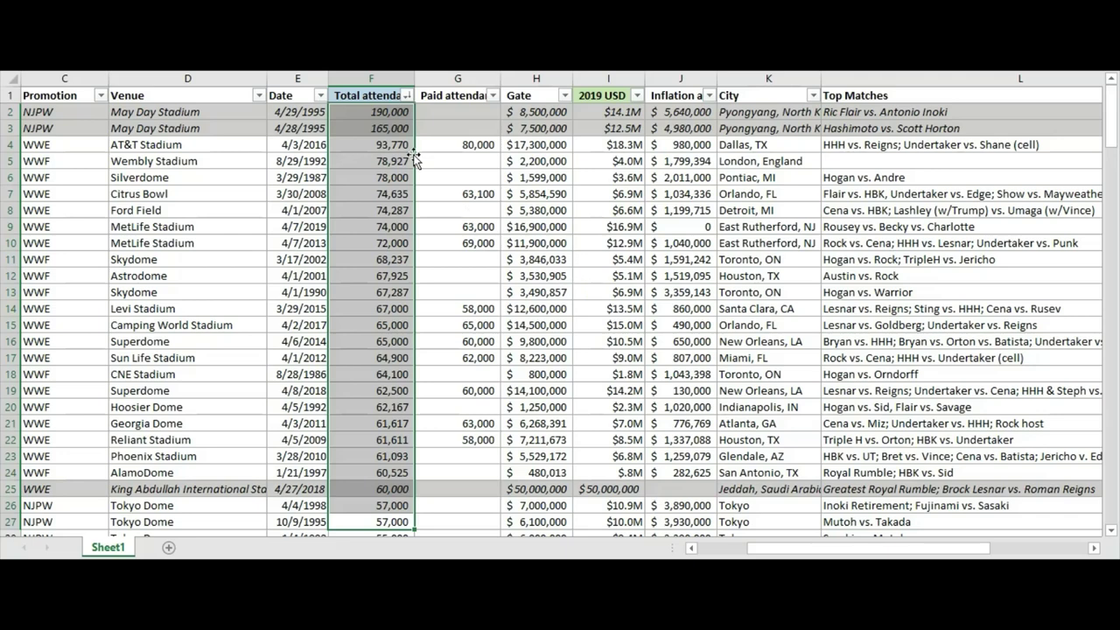
{"action": "left_click", "coordinate": [375, 119]}
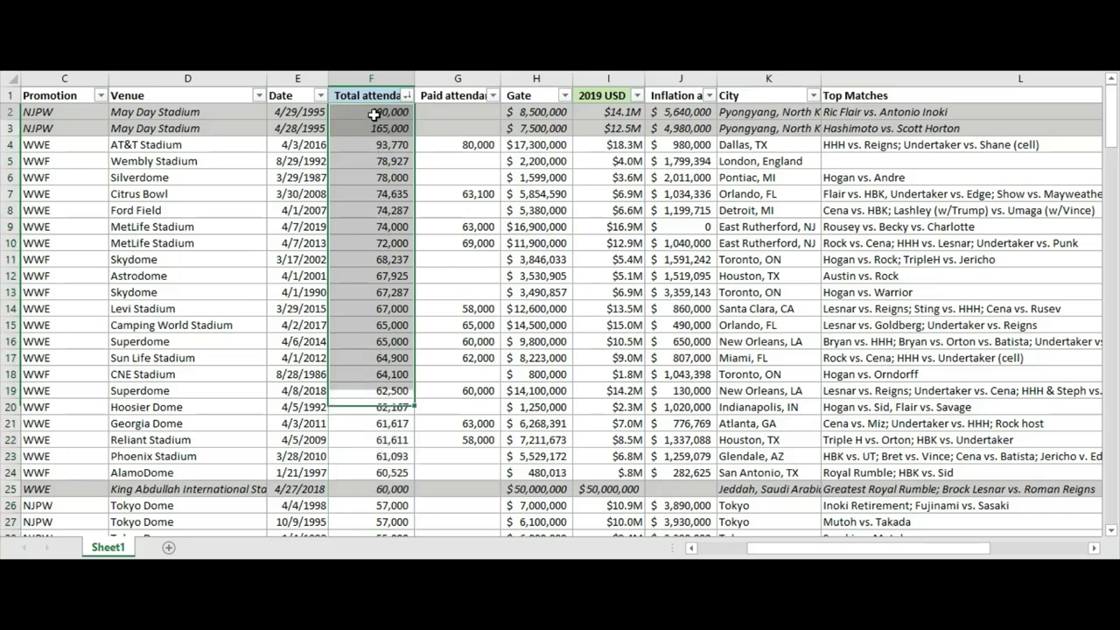
{"action": "scroll", "coordinate": [193, 503], "scroll_direction": "down", "scroll_amount": 2}
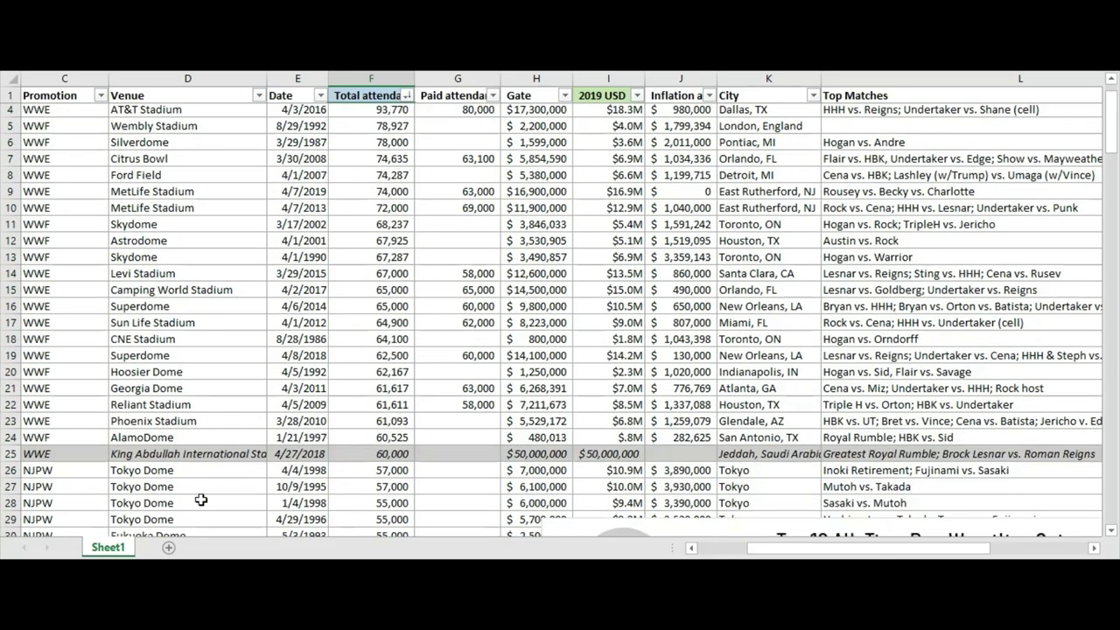
{"action": "scroll", "coordinate": [233, 497], "scroll_direction": "up", "scroll_amount": 2}
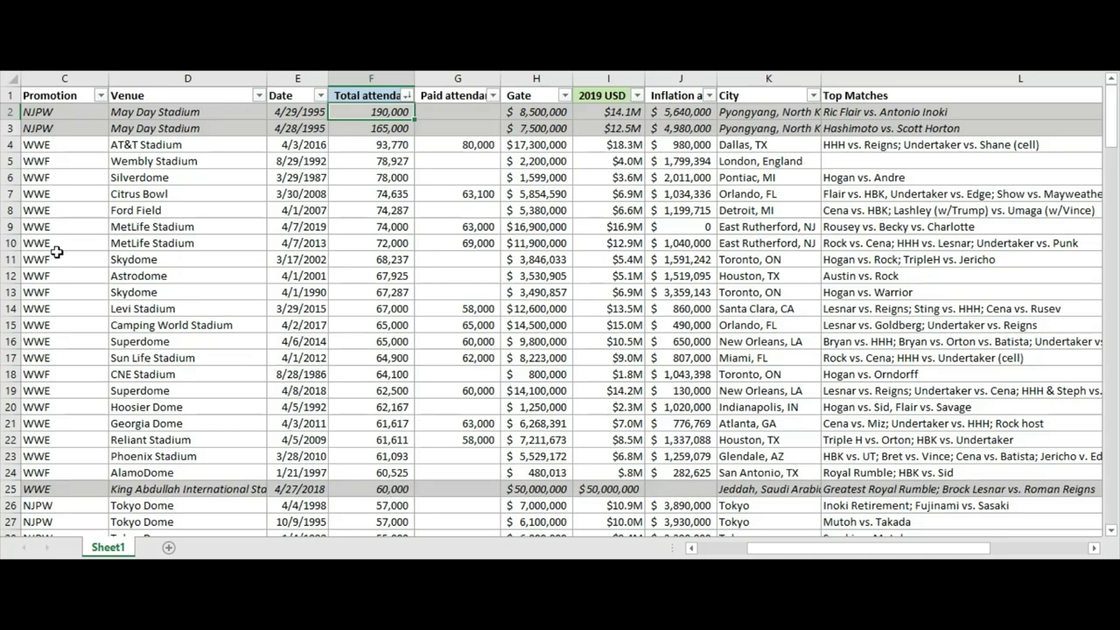
{"action": "scroll", "coordinate": [200, 312], "scroll_direction": "down", "scroll_amount": 4}
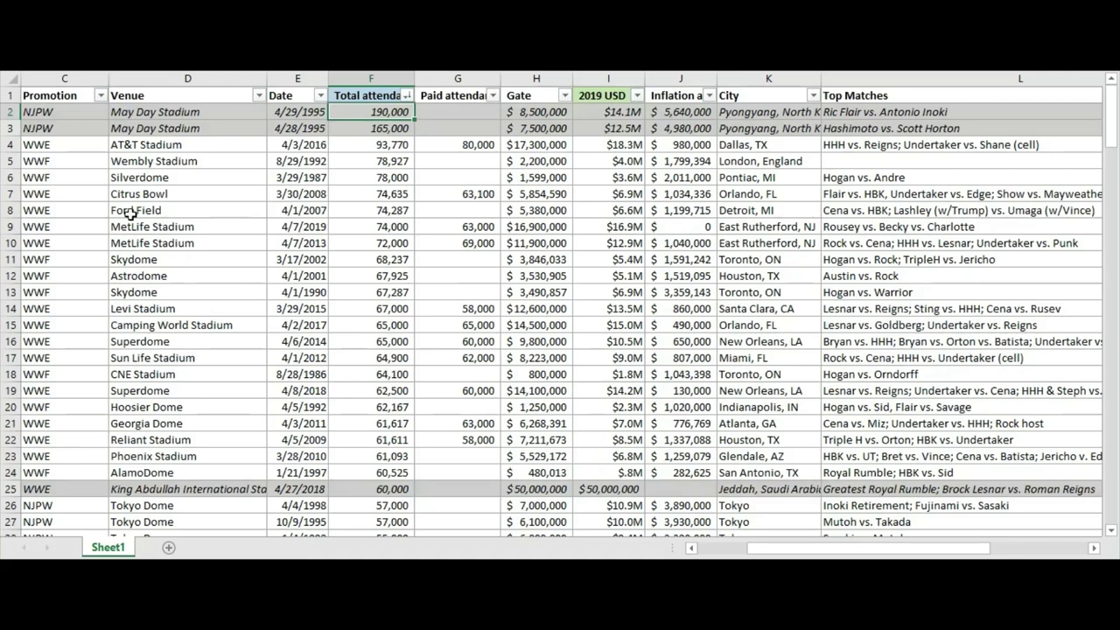
Step: Filter the Promotion column to show only NJPW
{"action": "left_click", "coordinate": [100, 95]}
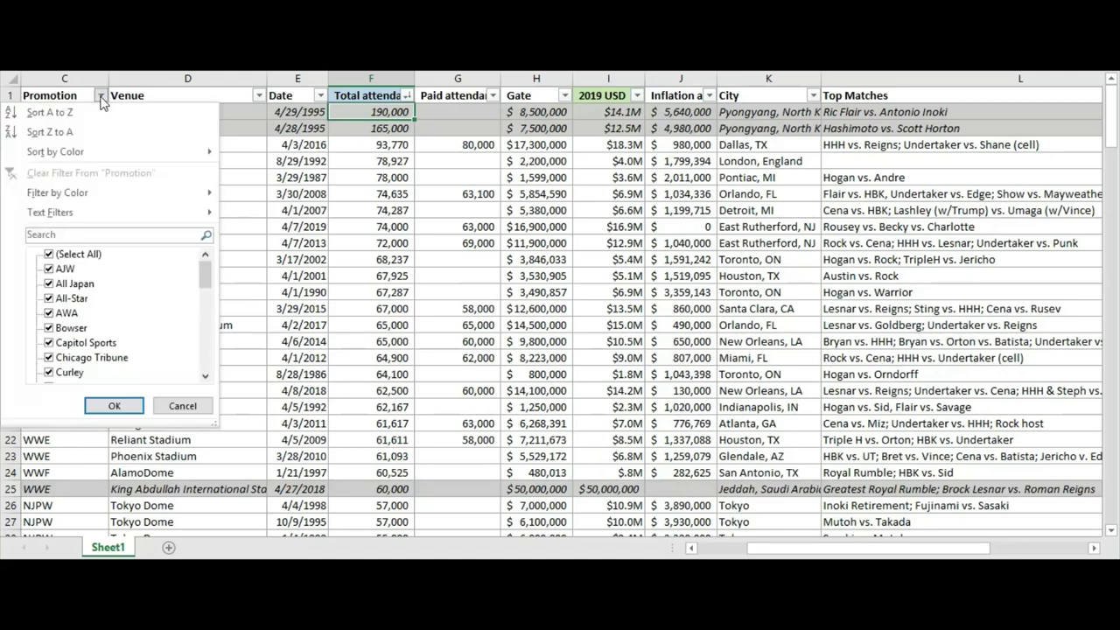
{"action": "left_click", "coordinate": [48, 256]}
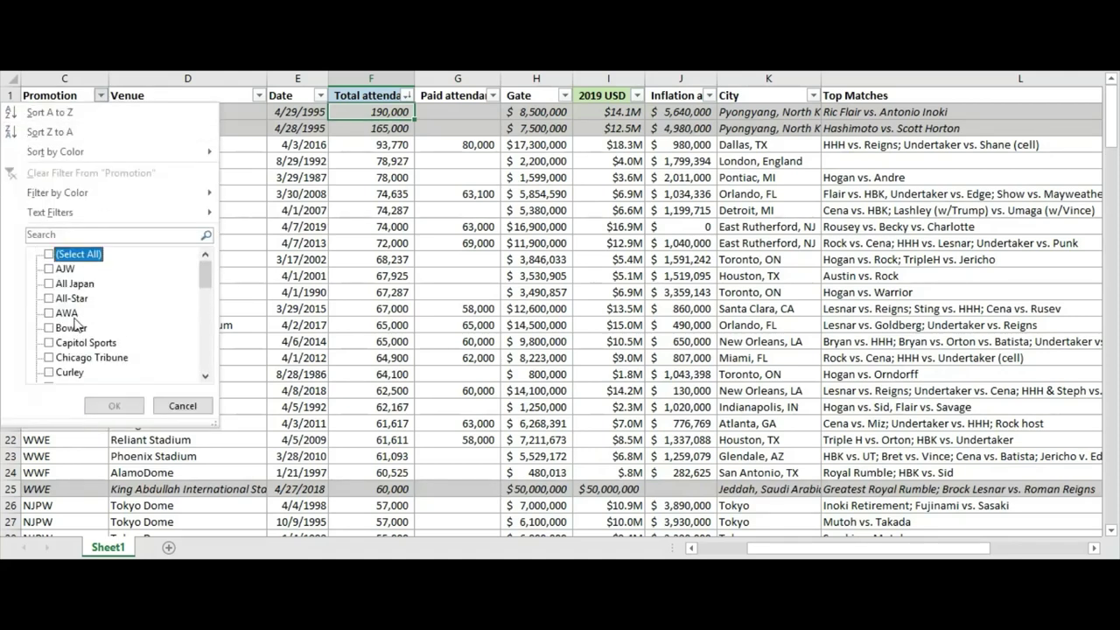
{"action": "scroll", "coordinate": [74, 320], "scroll_direction": "down", "scroll_amount": 2}
{"action": "scroll", "coordinate": [73, 320], "scroll_direction": "down", "scroll_amount": 5}
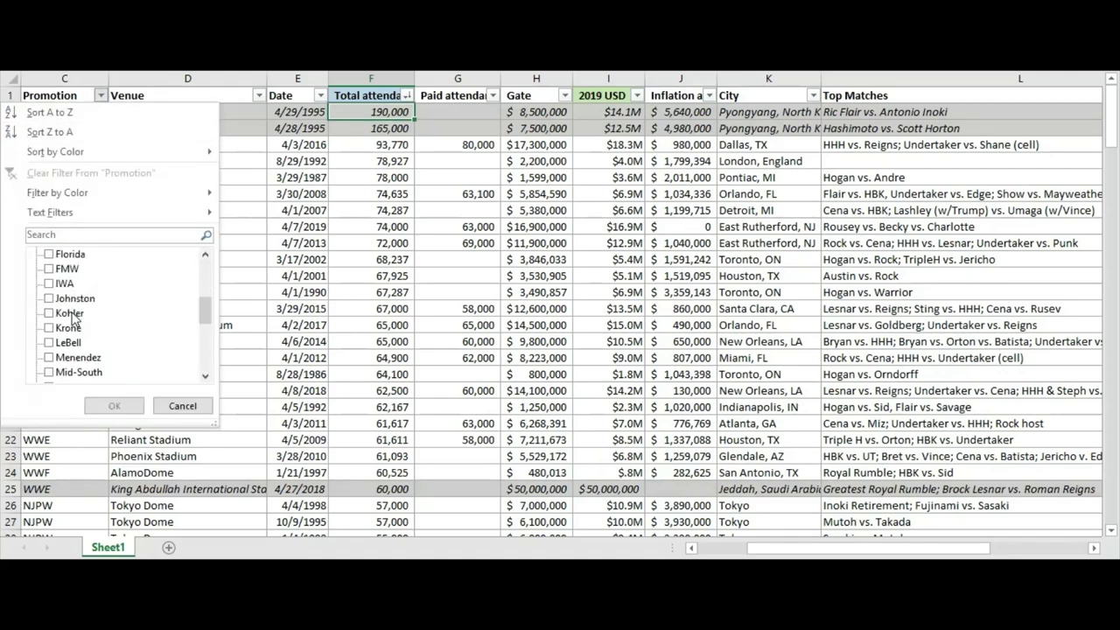
{"action": "left_click", "coordinate": [67, 314]}
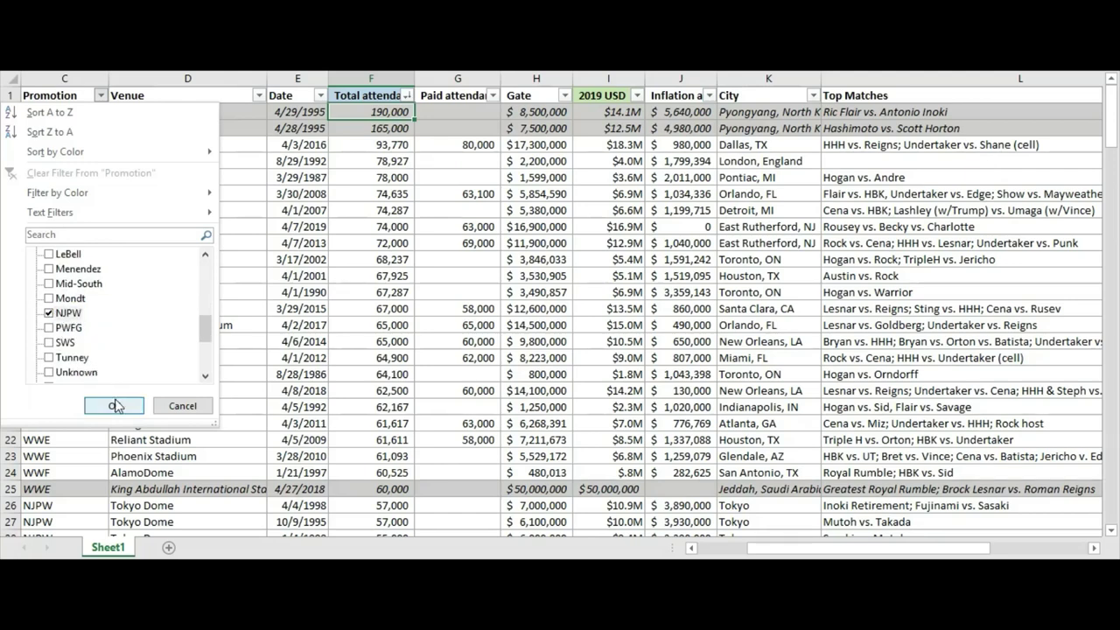
{"action": "left_click", "coordinate": [113, 405]}
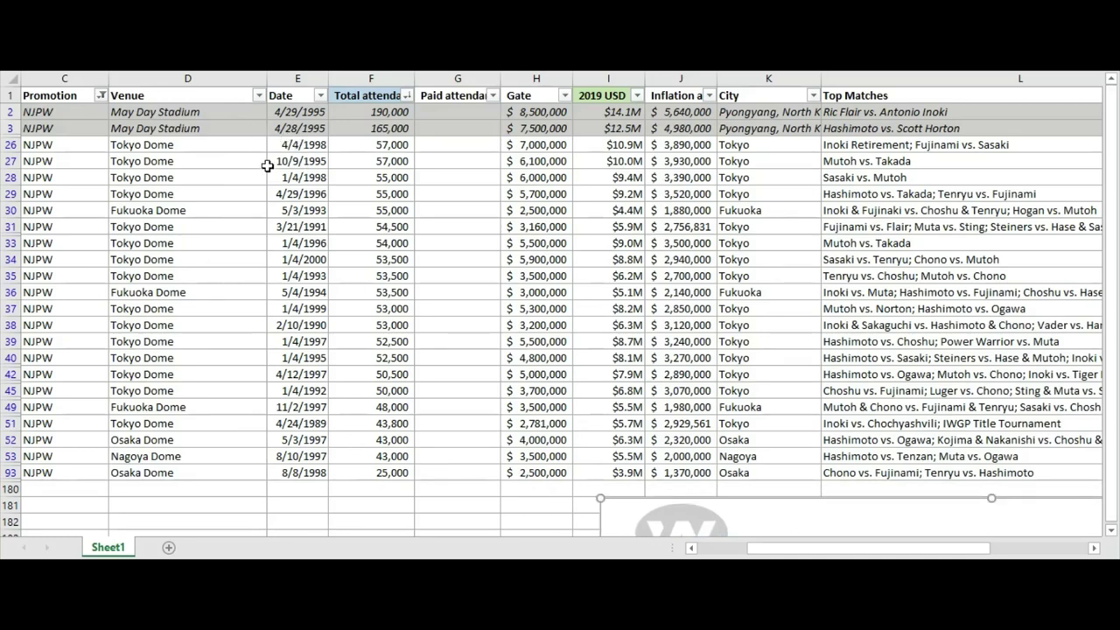
Step: Examine the venues, dates, attendance and top matches of the NJPW shows, especially the 4/4/1998 Tokyo Dome show
{"action": "left_click_drag", "start_coordinate": [143, 145], "coordinate": [146, 399]}
{"action": "left_click", "coordinate": [288, 325]}
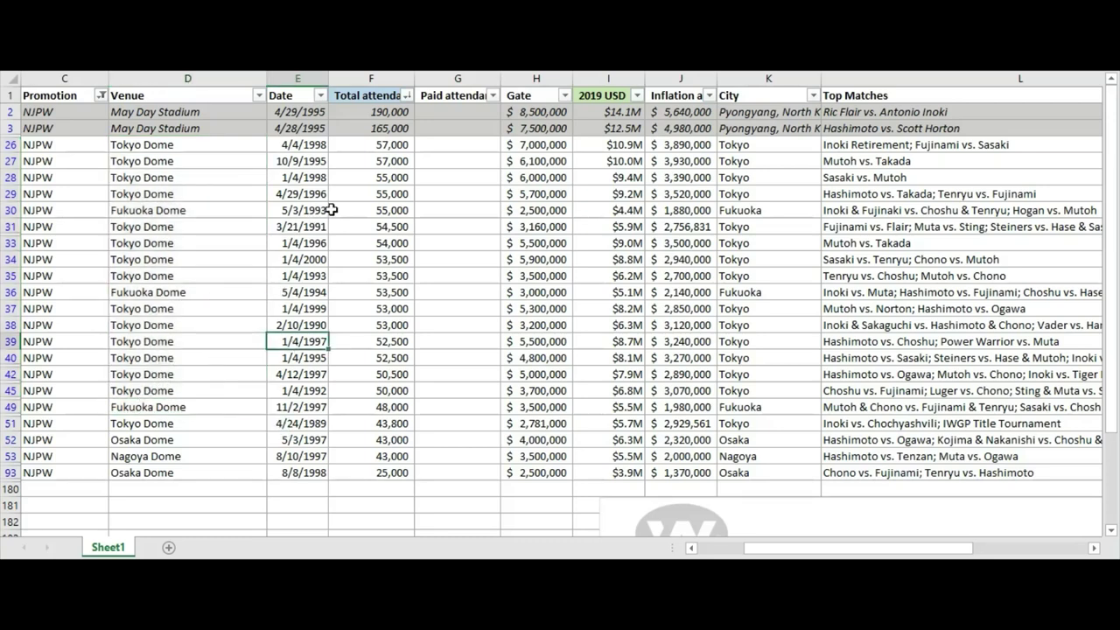
{"action": "left_click_drag", "start_coordinate": [362, 146], "coordinate": [376, 278]}
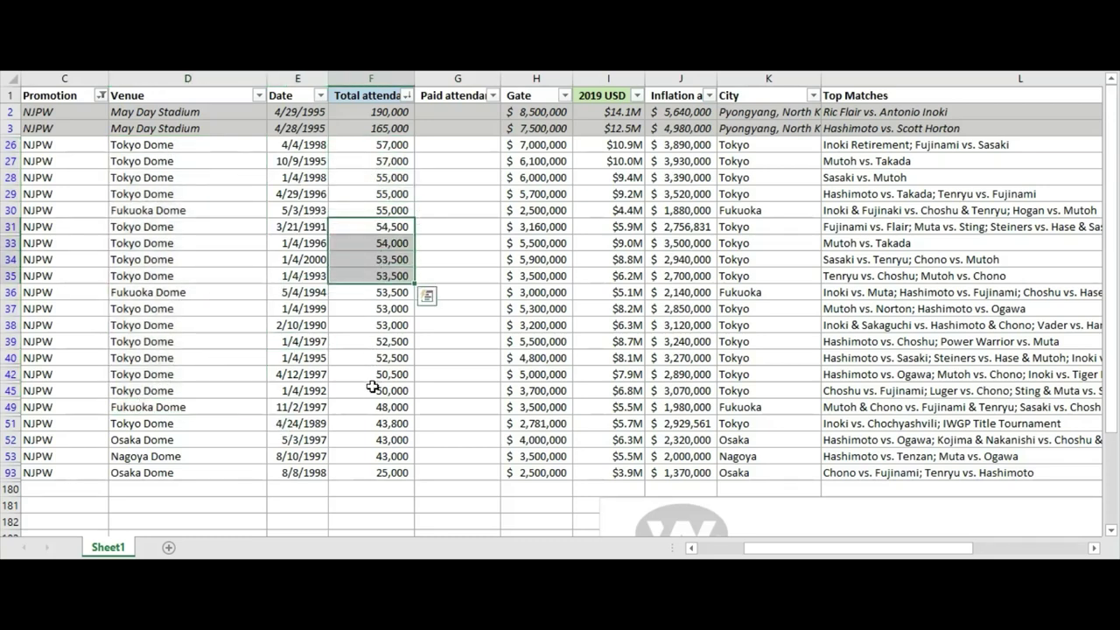
{"action": "left_click", "coordinate": [361, 147]}
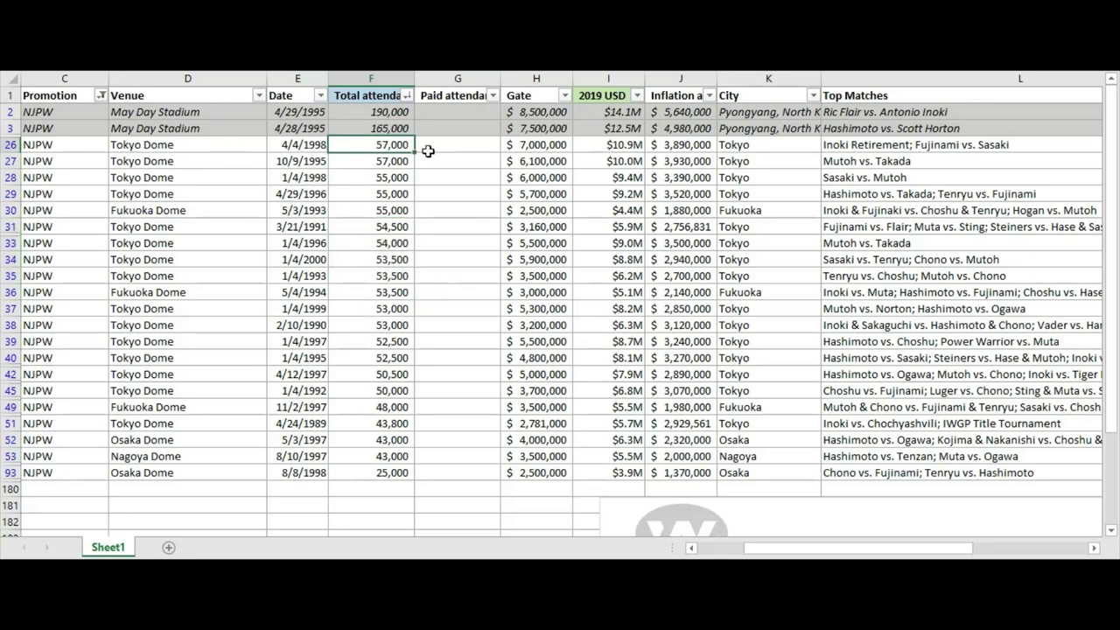
{"action": "left_click", "coordinate": [294, 146]}
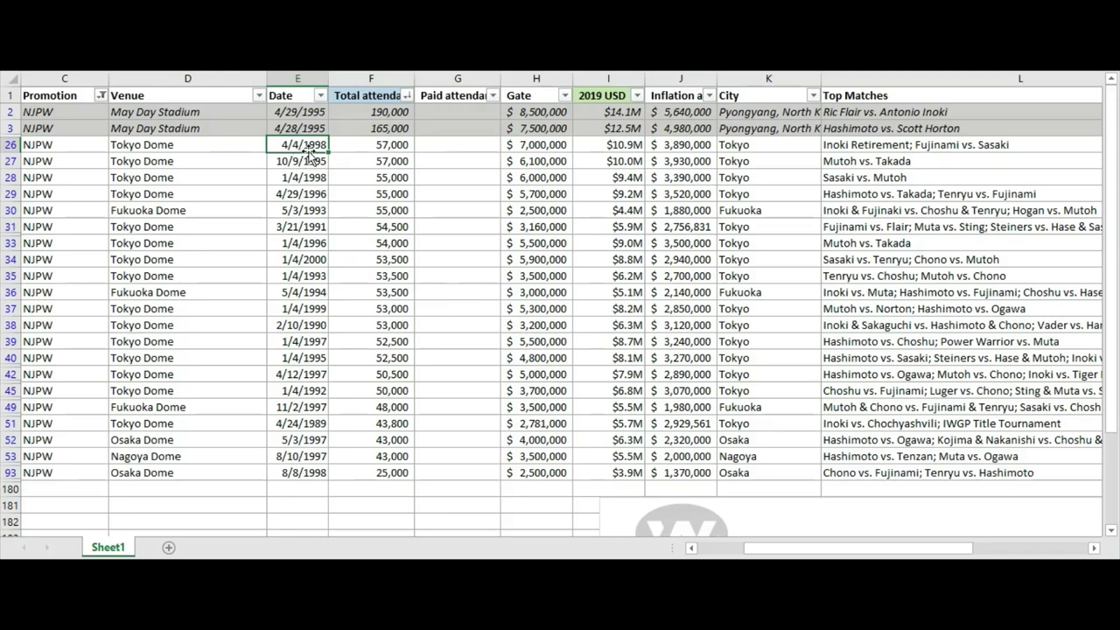
{"action": "left_click", "coordinate": [864, 144]}
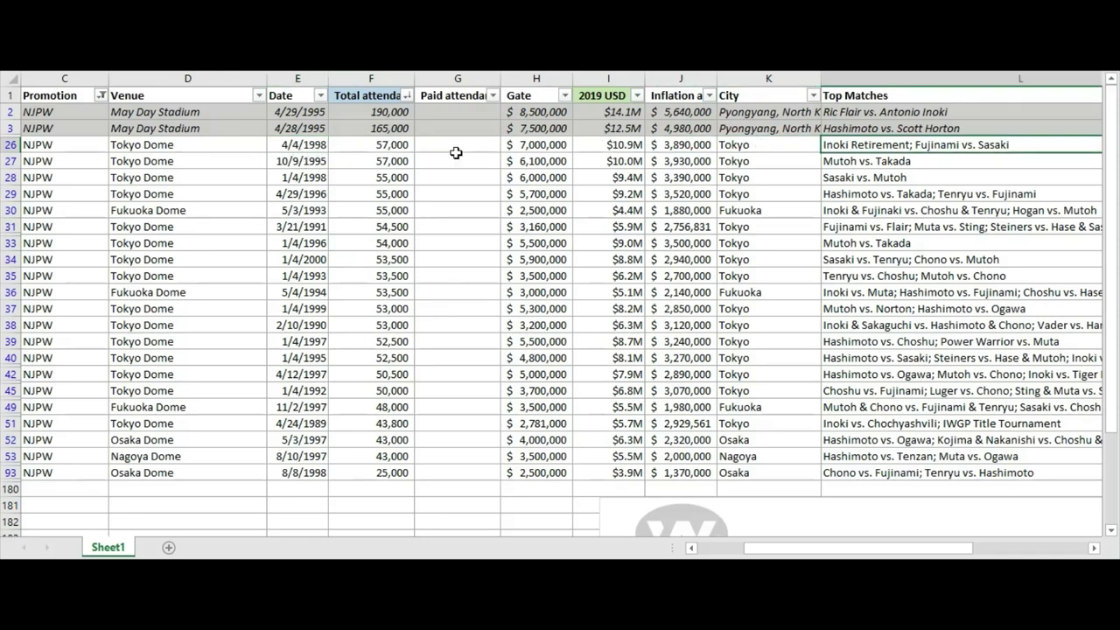
{"action": "left_click", "coordinate": [381, 145]}
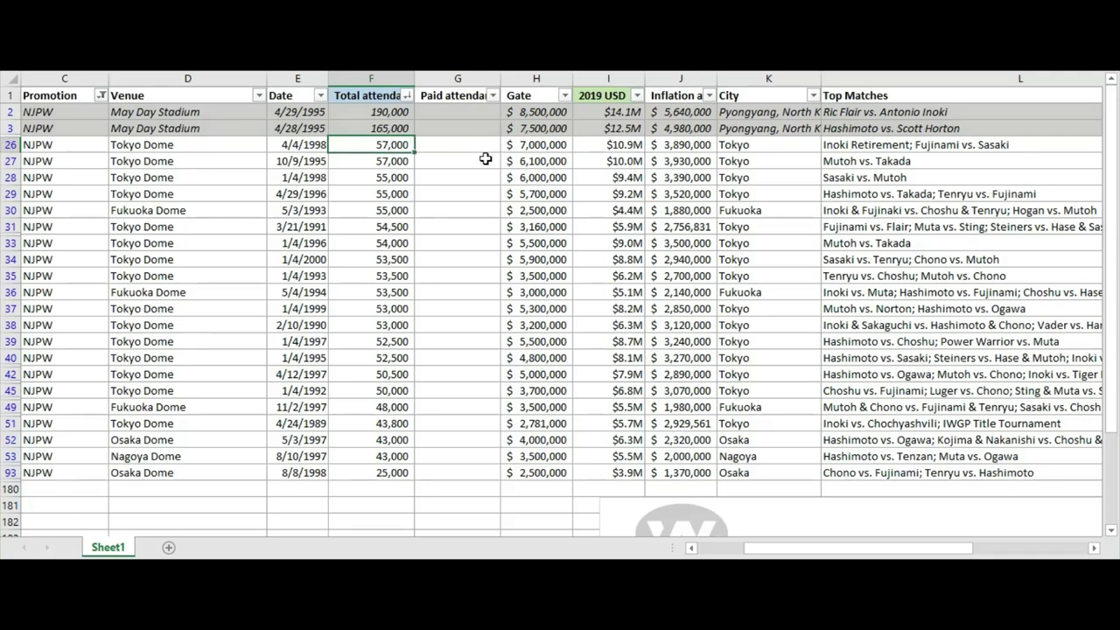
Step: Show all promotions again and filter the Venue column to Tokyo Dome only
{"action": "left_click", "coordinate": [99, 95]}
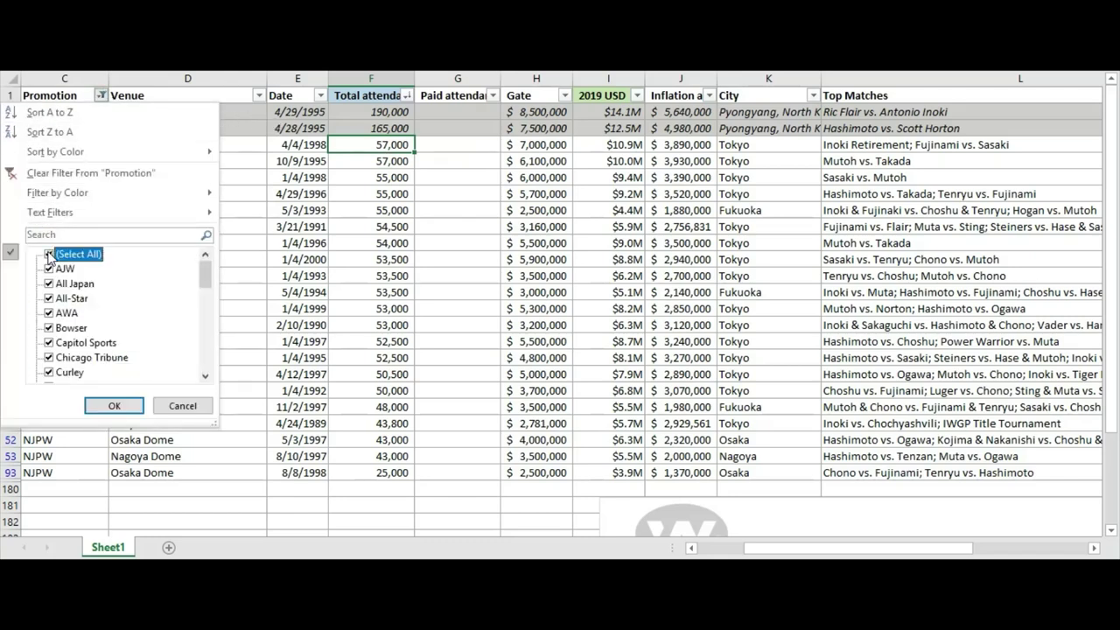
{"action": "left_click", "coordinate": [106, 403]}
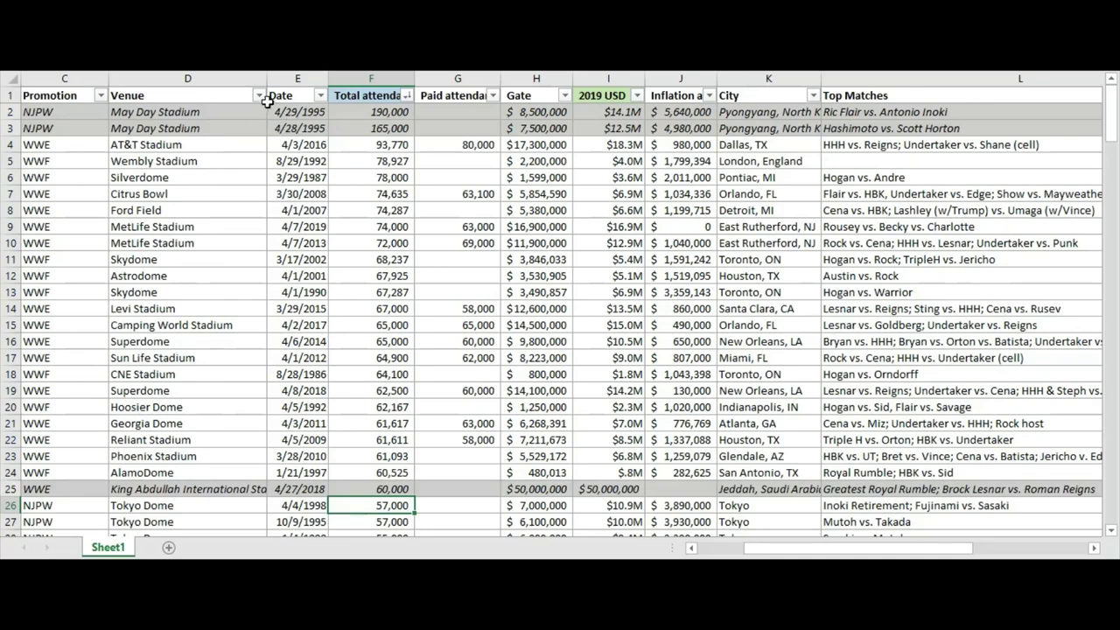
{"action": "left_click", "coordinate": [258, 94]}
{"action": "left_click_drag", "start_coordinate": [248, 273], "coordinate": [251, 342]}
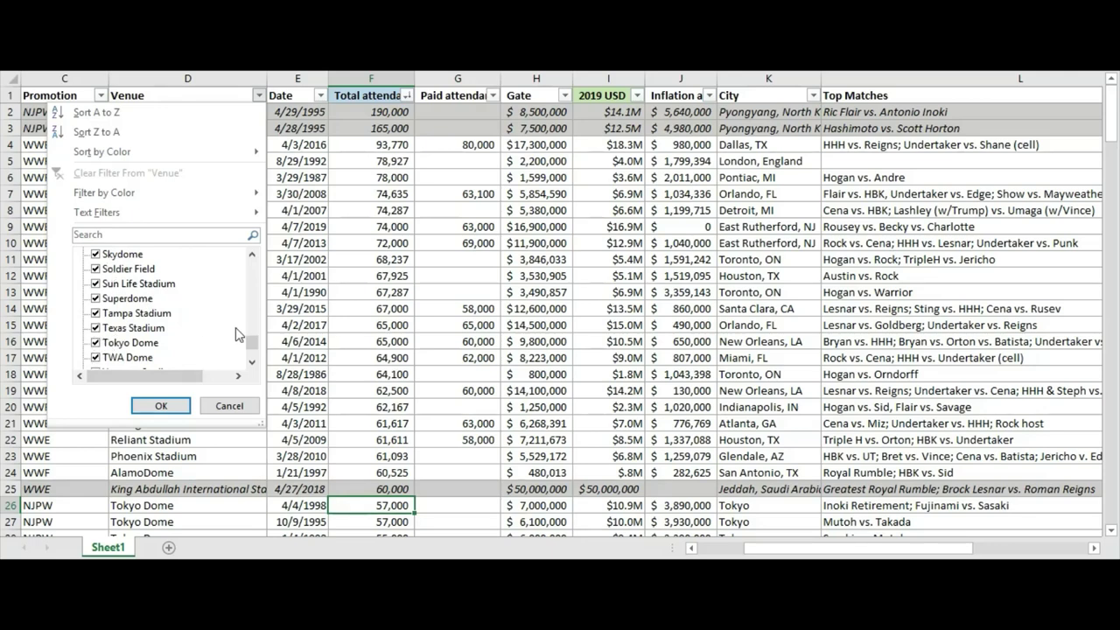
{"action": "mouse_move", "coordinate": [254, 350]}
{"action": "left_mouse_down"}
{"action": "mouse_move", "coordinate": [253, 269]}
{"action": "mouse_move", "coordinate": [245, 348]}
{"action": "left_mouse_up"}
{"action": "left_click", "coordinate": [96, 254]}
{"action": "left_click", "coordinate": [96, 342]}
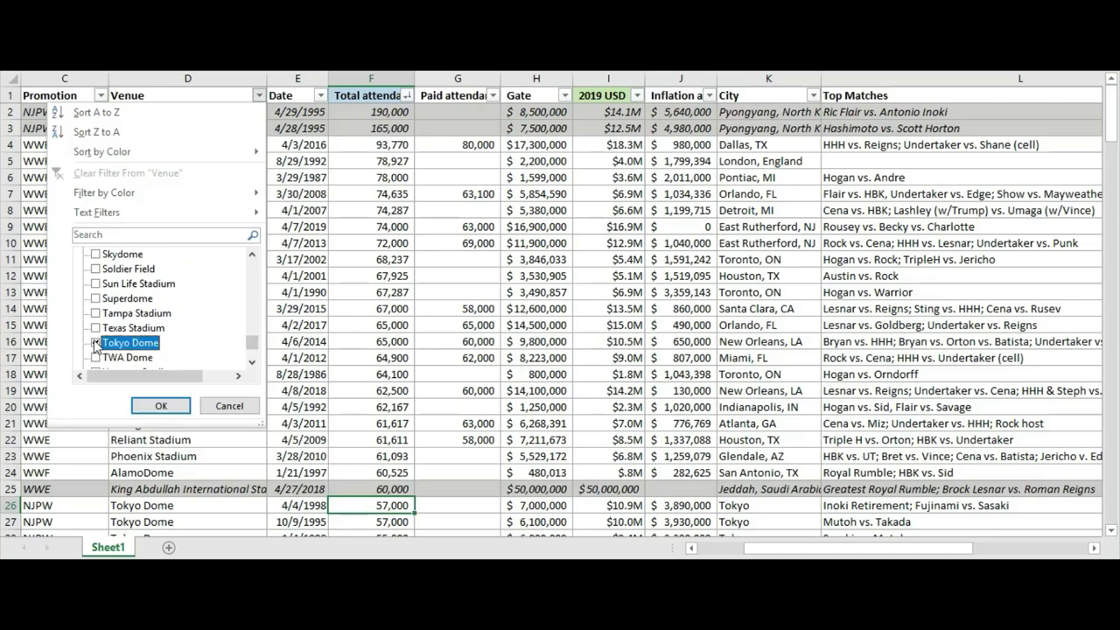
{"action": "left_click", "coordinate": [160, 405]}
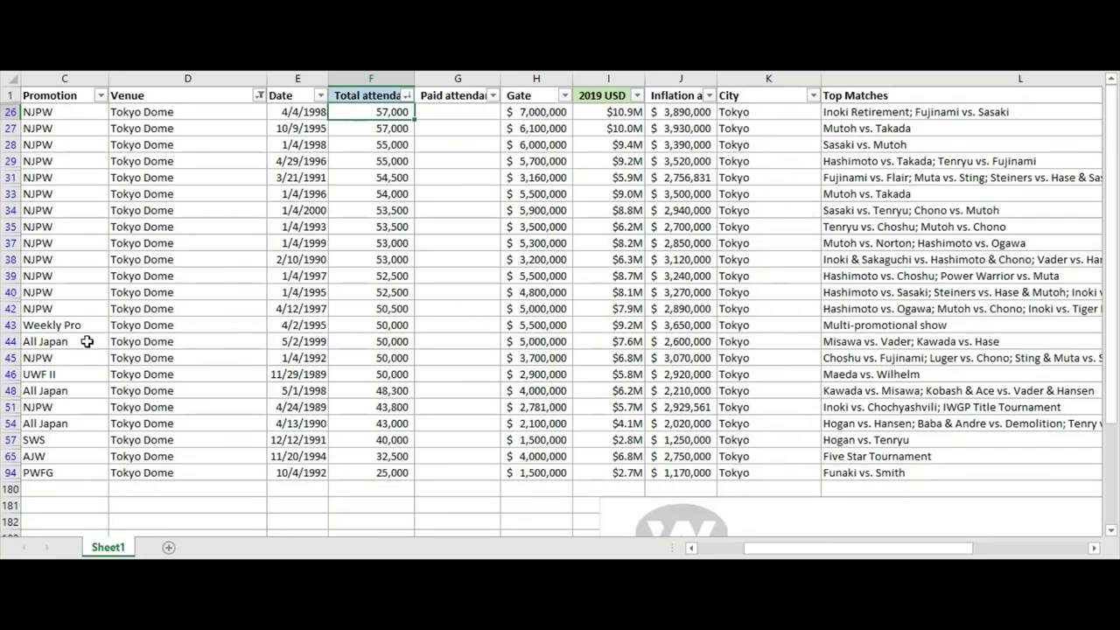
{"action": "left_click", "coordinate": [70, 425]}
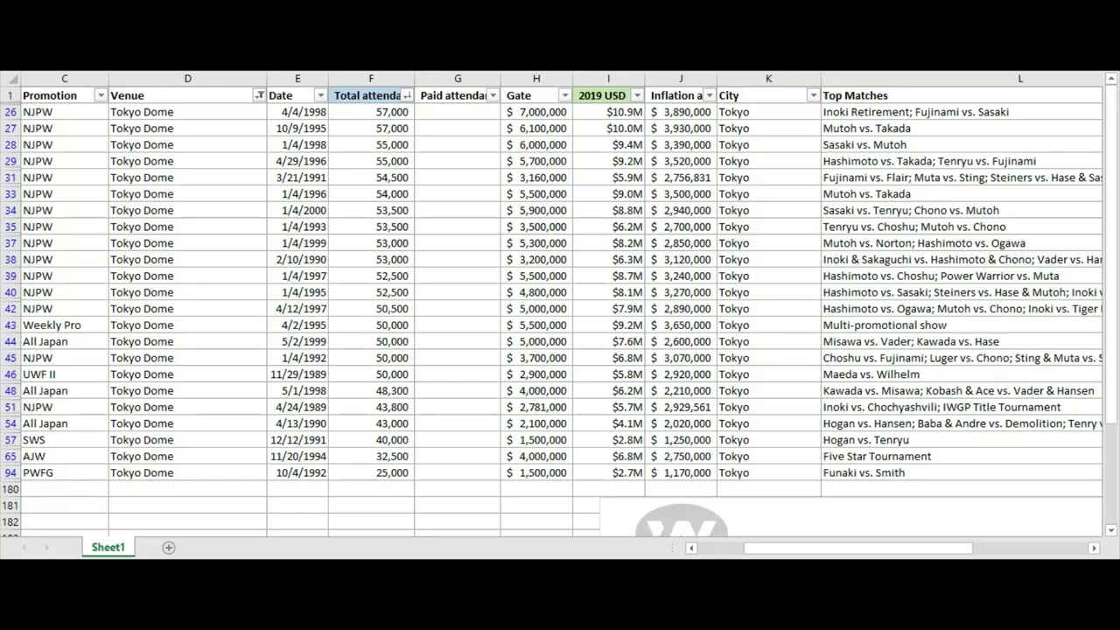
Step: Switch to the eventinfo workbook, maximize its window and open the Japan Stadium sheet
{"action": "key", "text": "alt+Tab"}
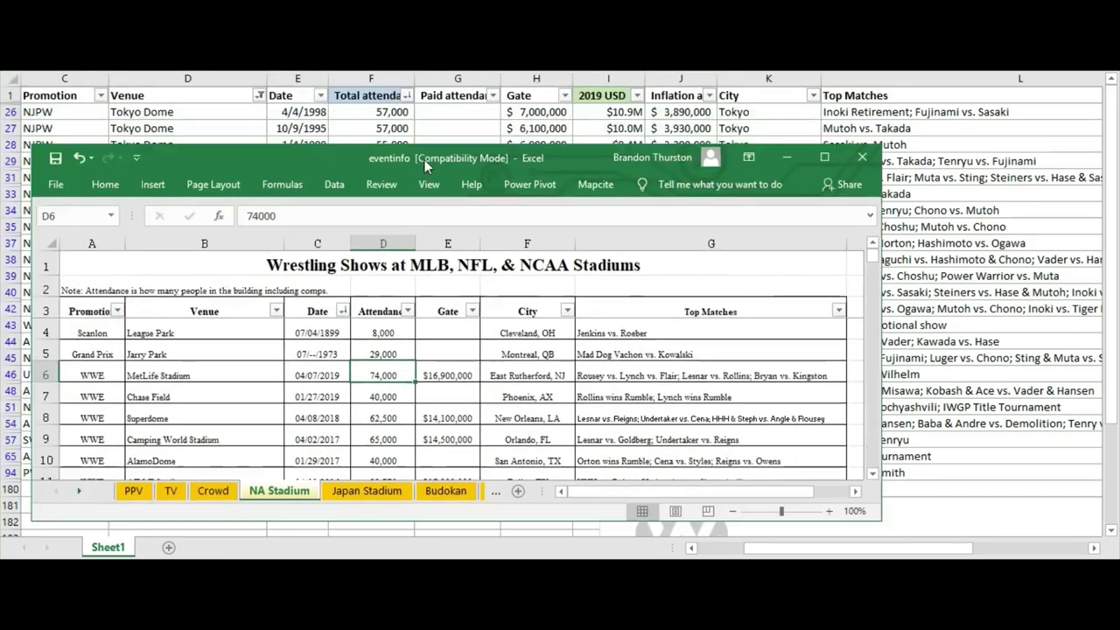
{"action": "left_click", "coordinate": [943, 153]}
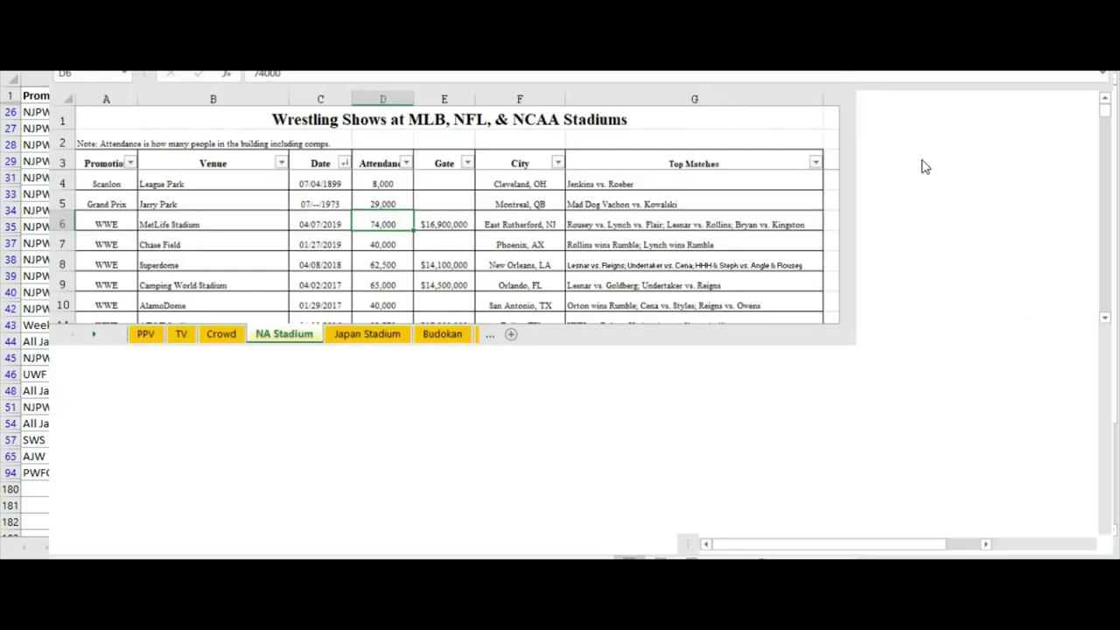
{"action": "left_click", "coordinate": [318, 549]}
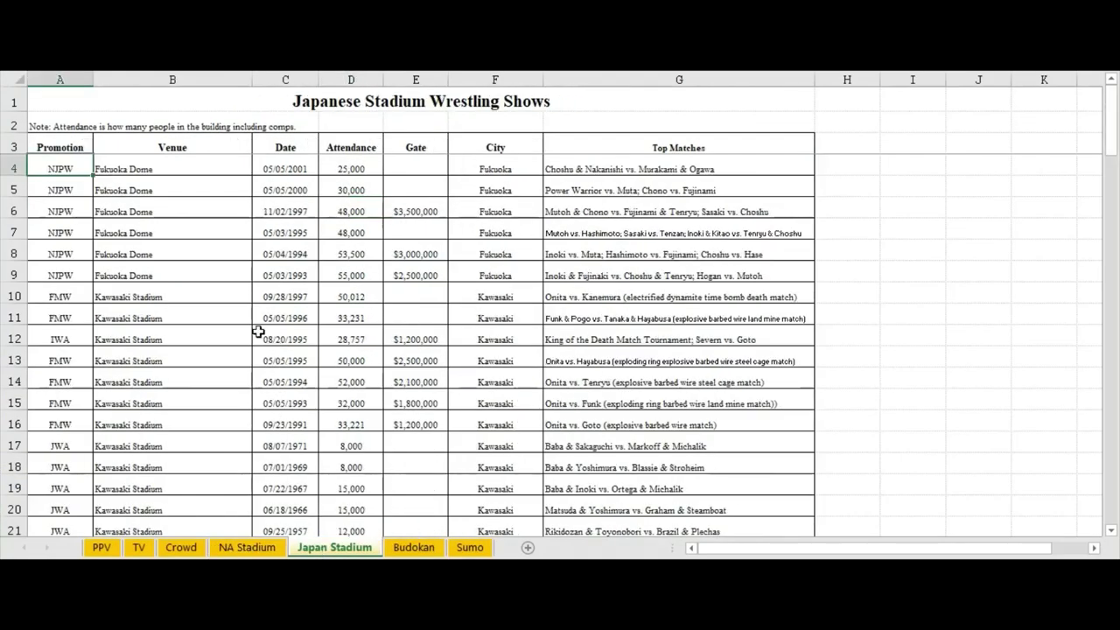
Step: Add filters to the header row of the Japanese stadium shows table, from Promotion to Top Matches
{"action": "mouse_move", "coordinate": [69, 145]}
{"action": "left_mouse_down"}
{"action": "mouse_move", "coordinate": [621, 170]}
{"action": "mouse_move", "coordinate": [626, 161]}
{"action": "mouse_move", "coordinate": [52, 146]}
{"action": "left_mouse_up"}
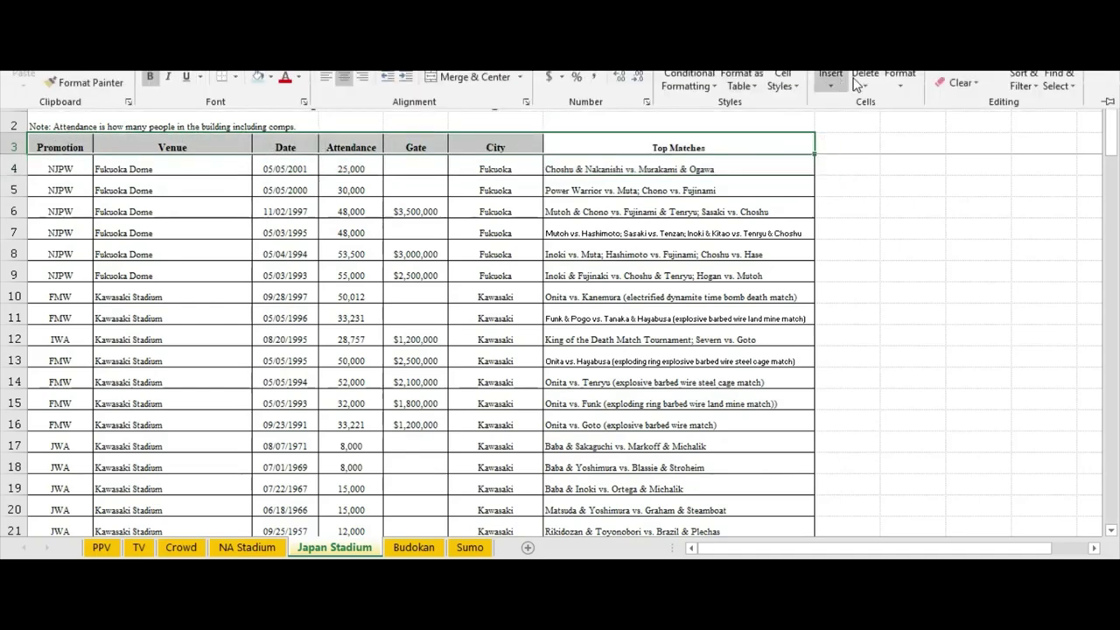
{"action": "left_click", "coordinate": [1023, 80]}
{"action": "left_click", "coordinate": [1033, 166]}
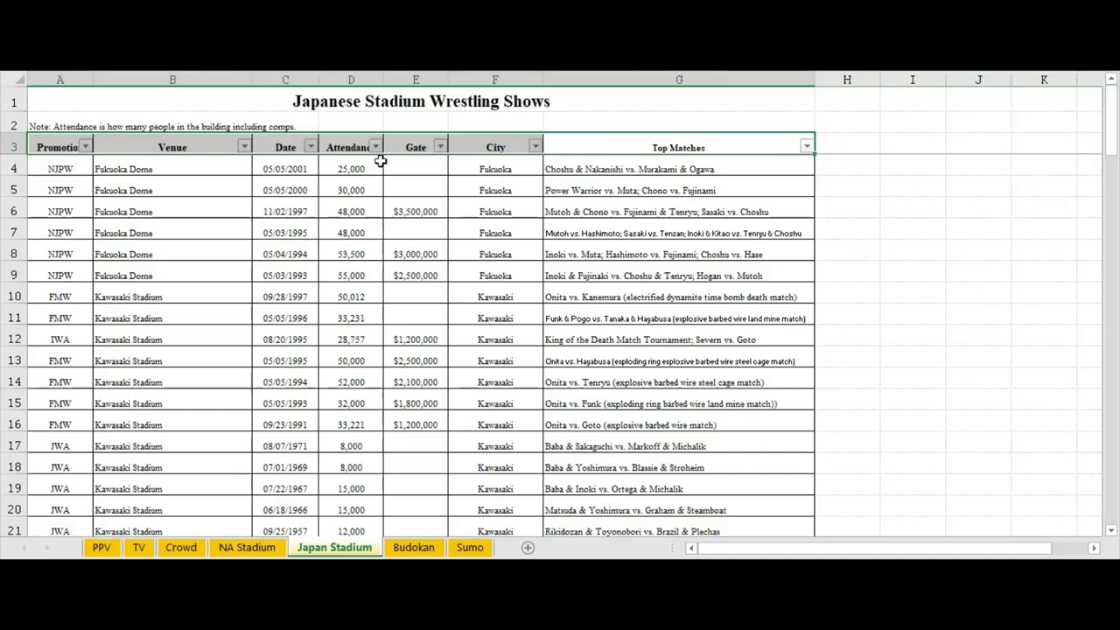
Step: Filter the Promotion column of the Japanese stadium shows to Noah only
{"action": "left_click", "coordinate": [85, 146]}
{"action": "scroll", "coordinate": [83, 372], "scroll_direction": "down", "scroll_amount": 2}
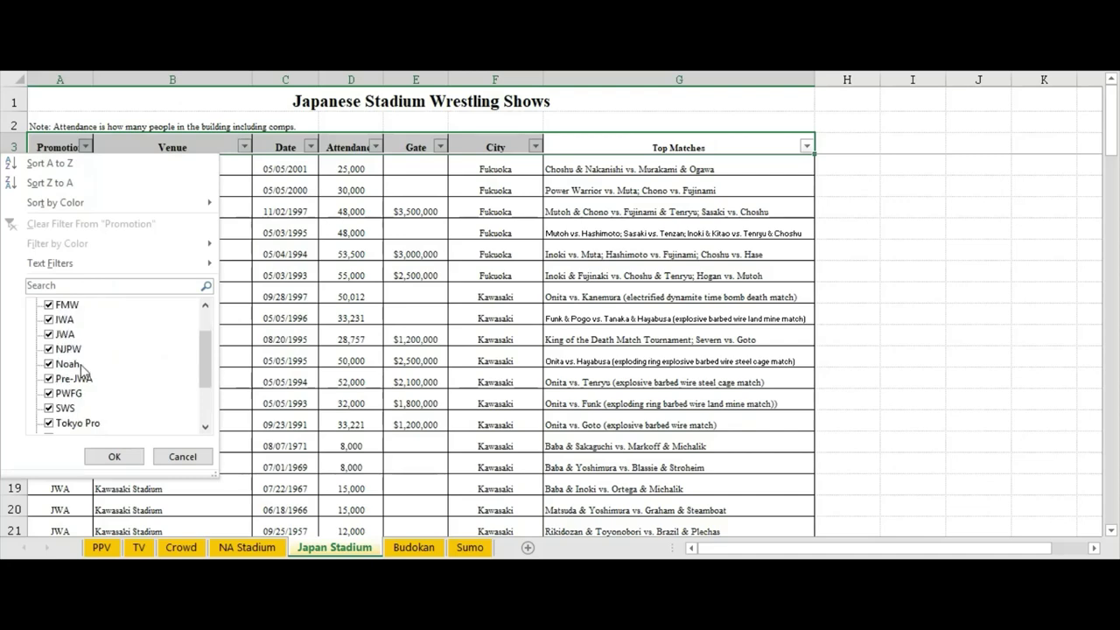
{"action": "scroll", "coordinate": [63, 334], "scroll_direction": "up", "scroll_amount": 3}
{"action": "left_click", "coordinate": [50, 305]}
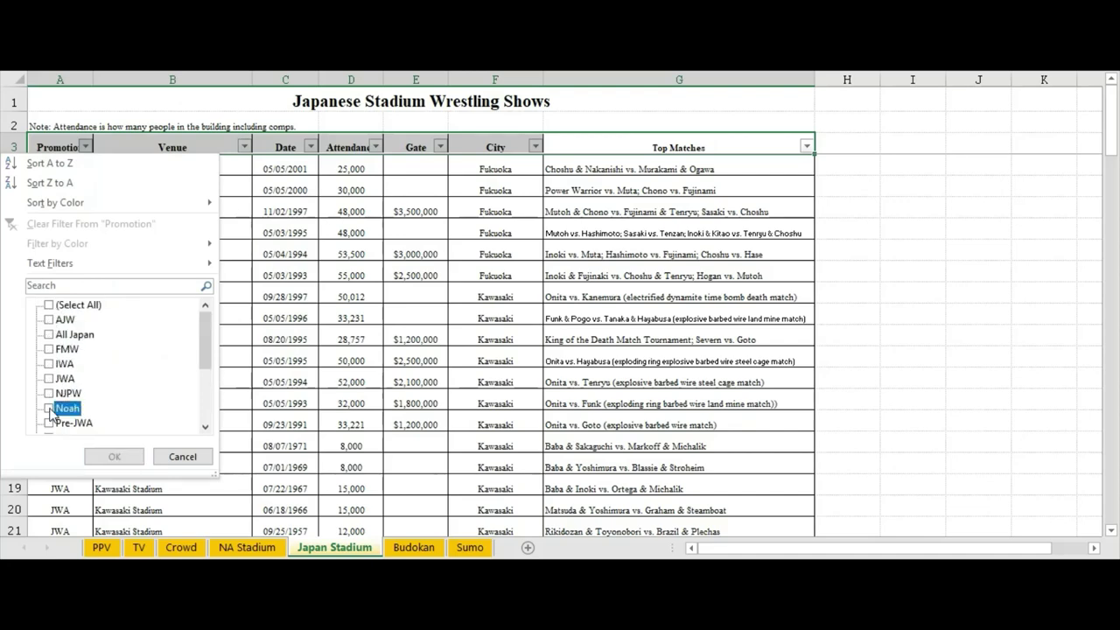
{"action": "left_click", "coordinate": [50, 408]}
{"action": "left_click", "coordinate": [113, 457]}
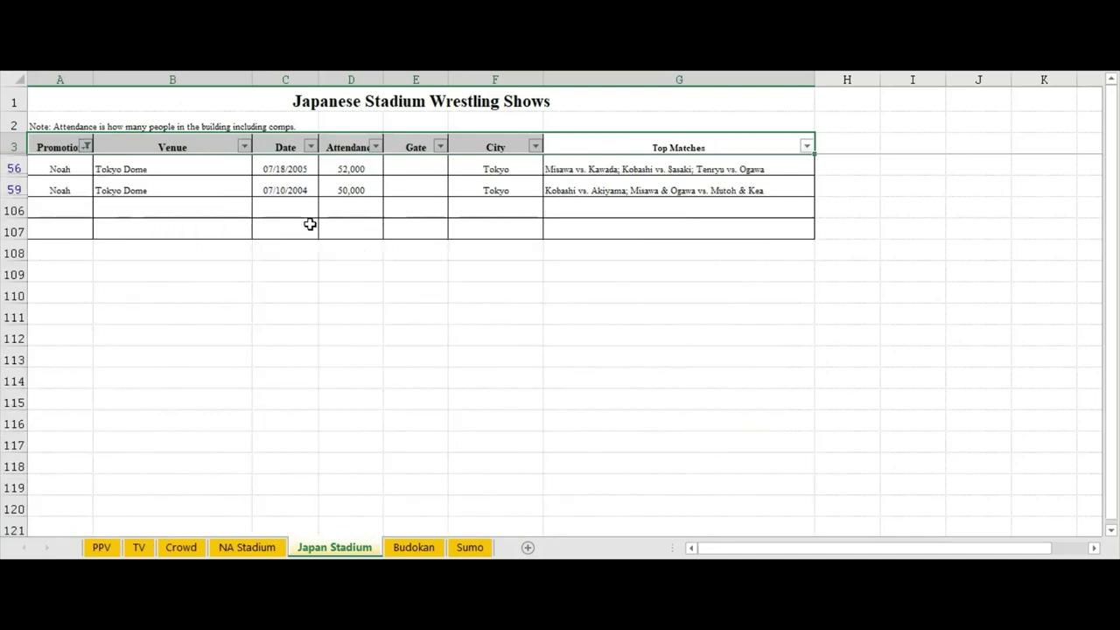
Step: Check the dates and attendance of the two Noah Tokyo Dome shows, then return to the workbook with the filtered Tokyo Dome list
{"action": "left_click", "coordinate": [357, 169]}
{"action": "left_click", "coordinate": [303, 169]}
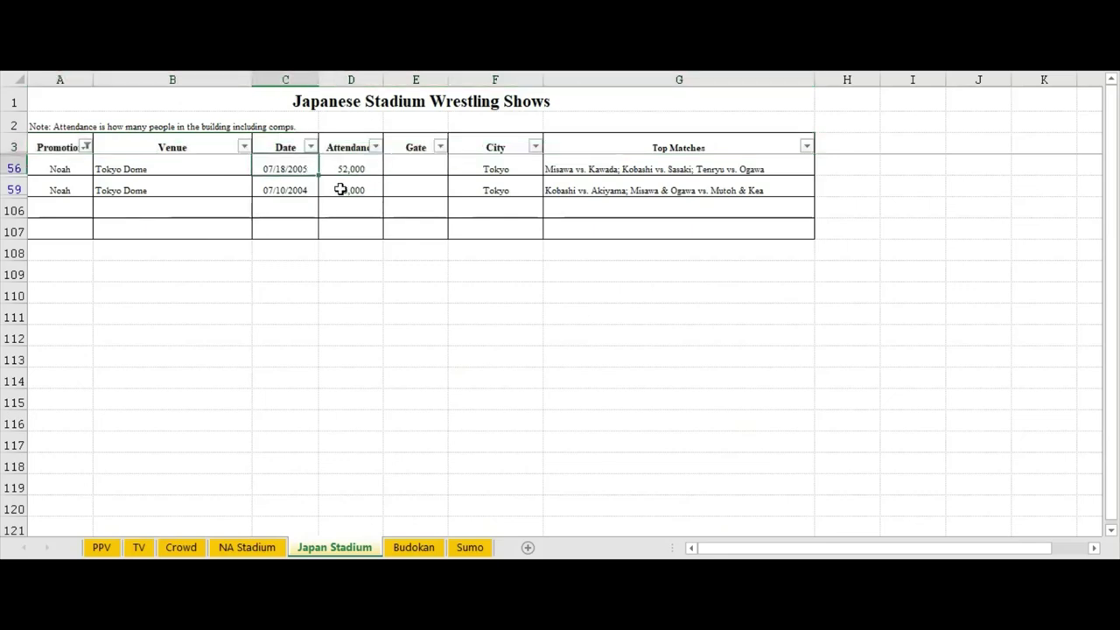
{"action": "left_click", "coordinate": [343, 189]}
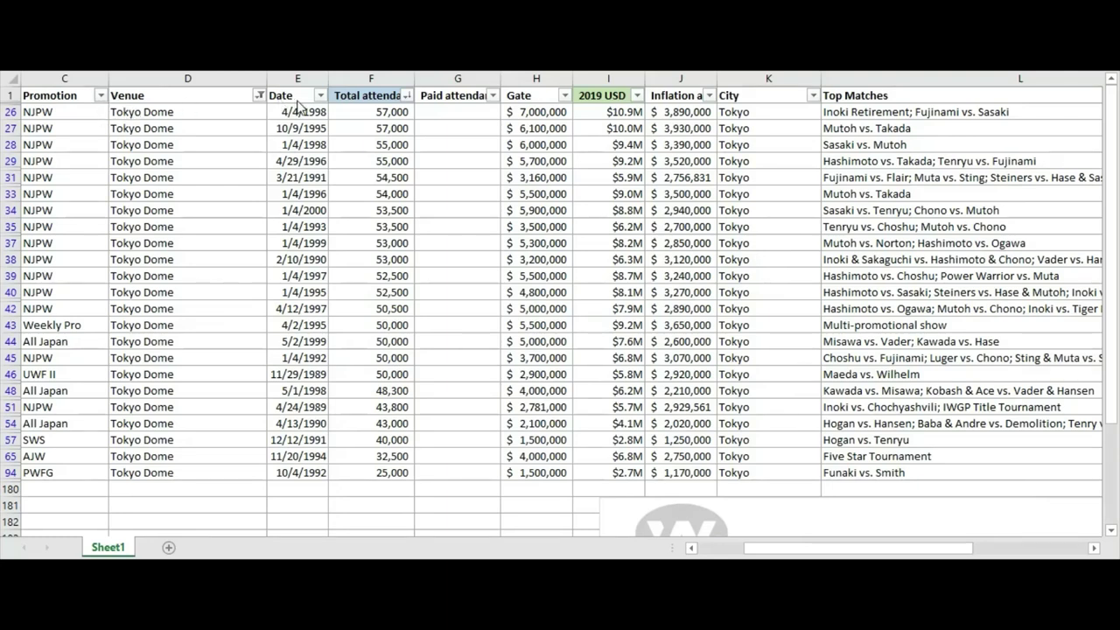
{"action": "key", "text": "Down"}
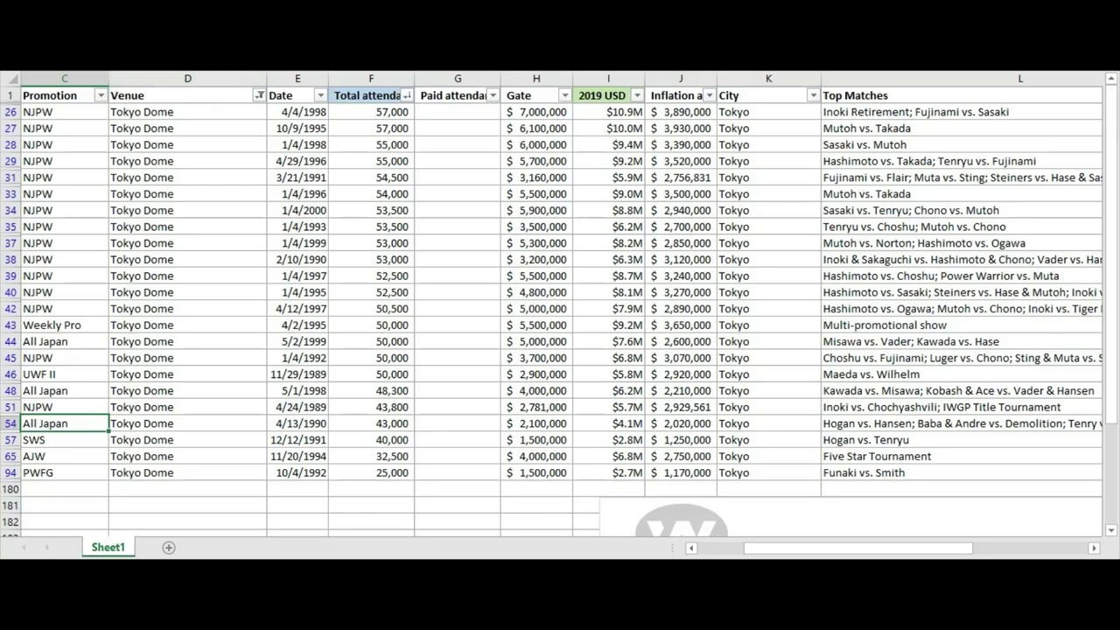
Step: Clear the Tokyo Dome filter from the Venue column and select the promotion cells of the two May Day Stadium shows
{"action": "left_click", "coordinate": [260, 98]}
{"action": "left_click", "coordinate": [182, 169]}
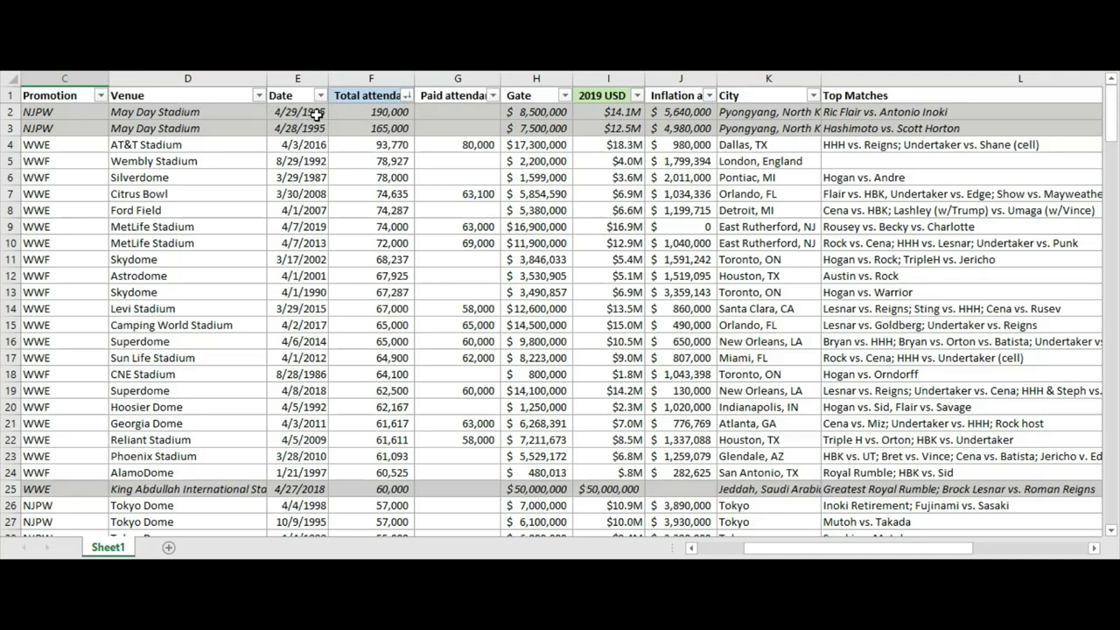
{"action": "left_click_drag", "start_coordinate": [83, 111], "coordinate": [84, 127]}
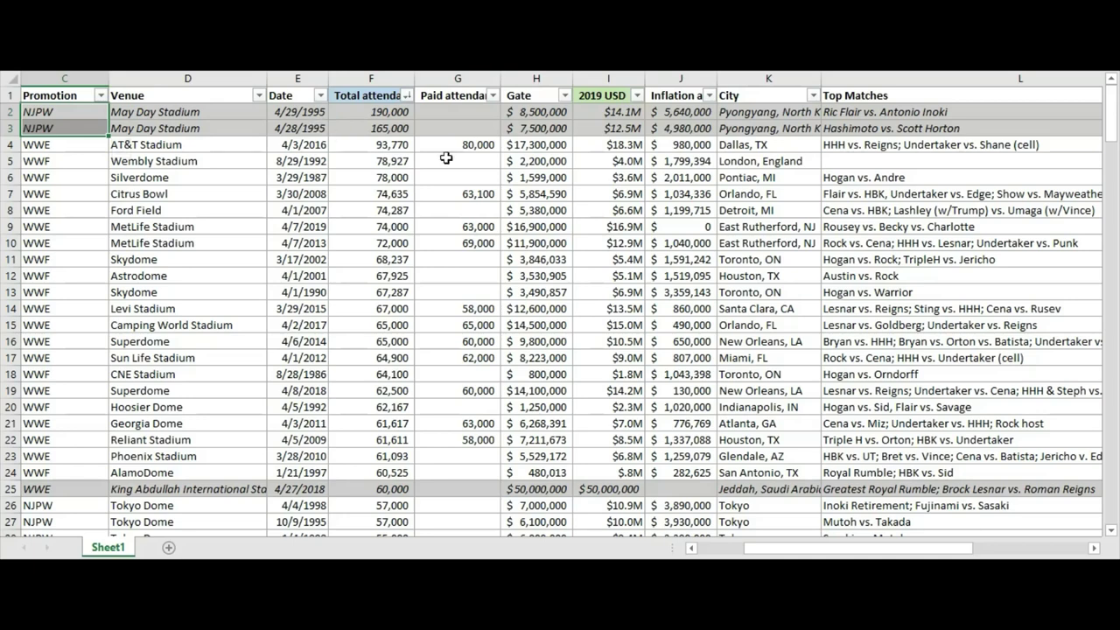
Step: Check the dates, total attendance and top matches of the two NJPW May Day Stadium shows
{"action": "left_click", "coordinate": [297, 133]}
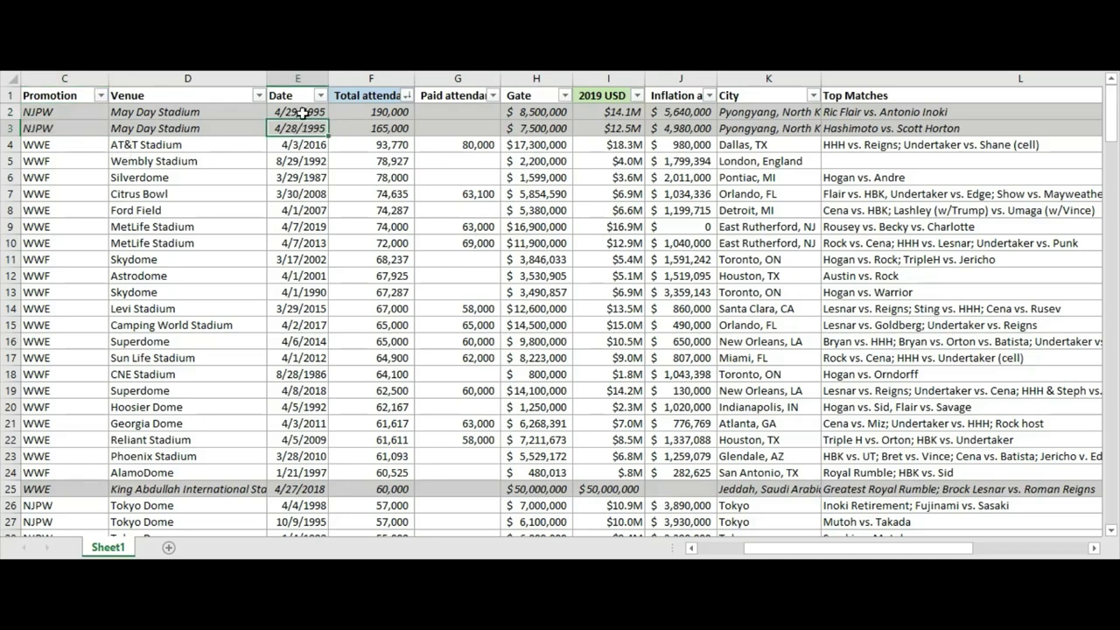
{"action": "left_click", "coordinate": [301, 112]}
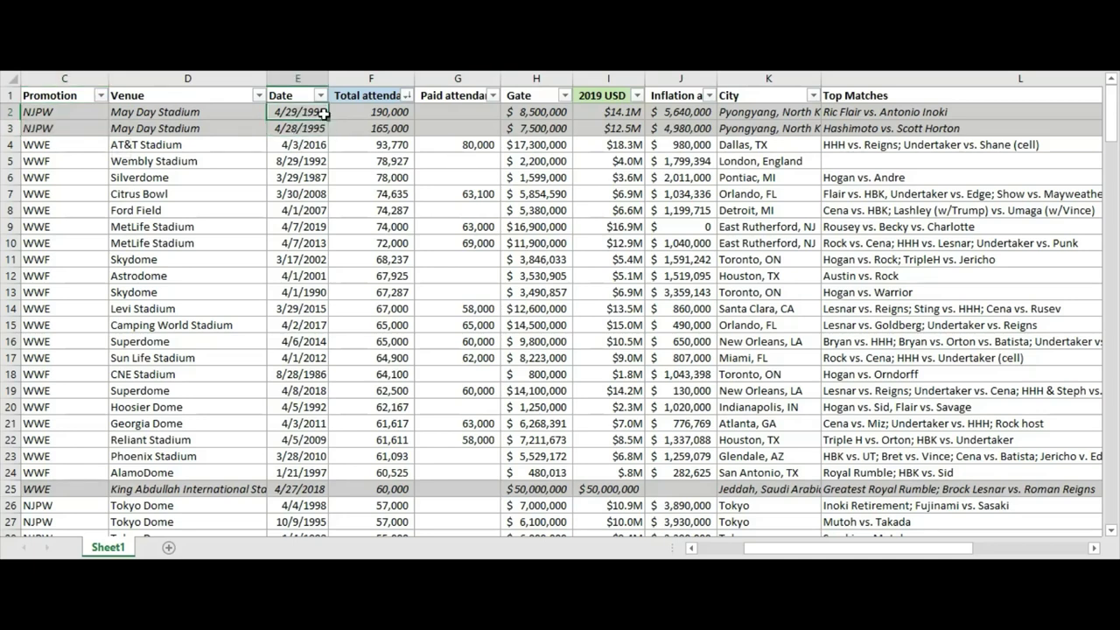
{"action": "left_click", "coordinate": [398, 129]}
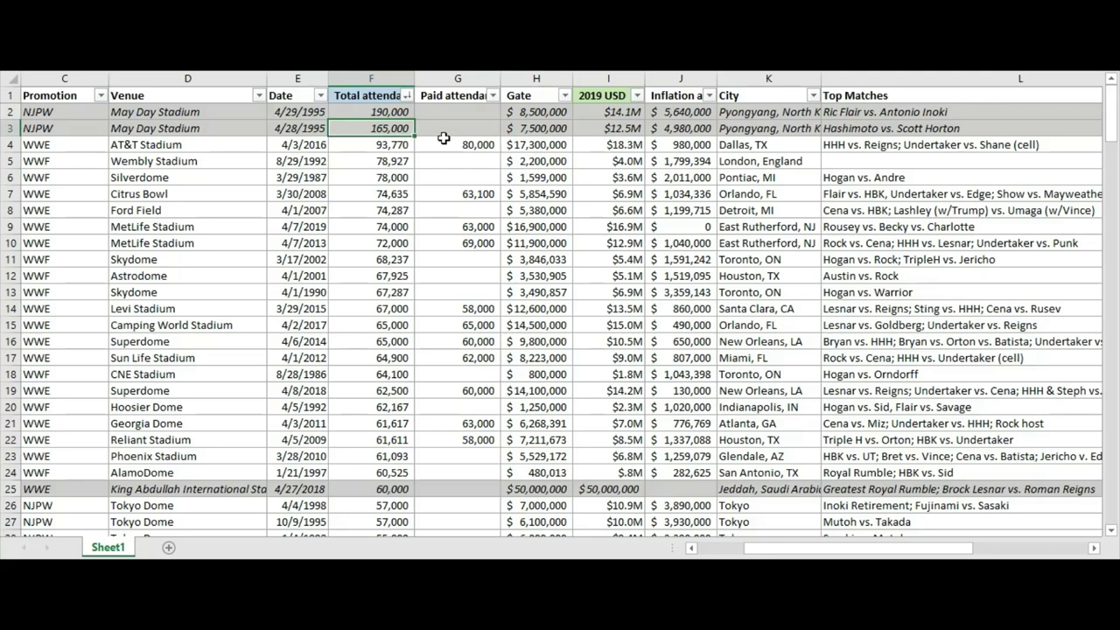
{"action": "left_click", "coordinate": [376, 111]}
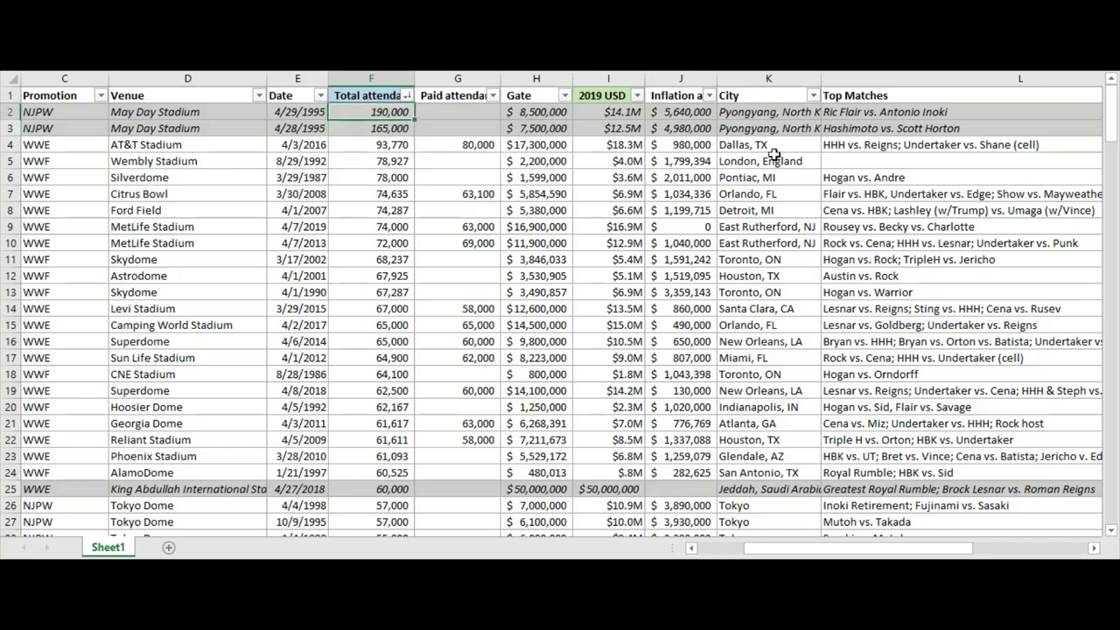
{"action": "left_click", "coordinate": [863, 129]}
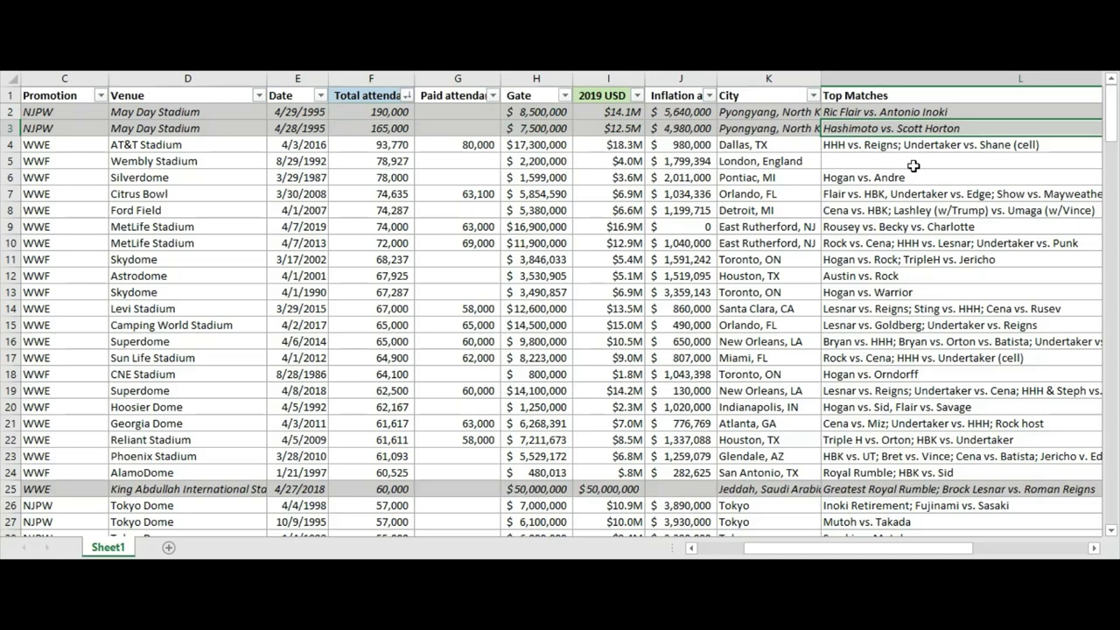
{"action": "left_click", "coordinate": [938, 112]}
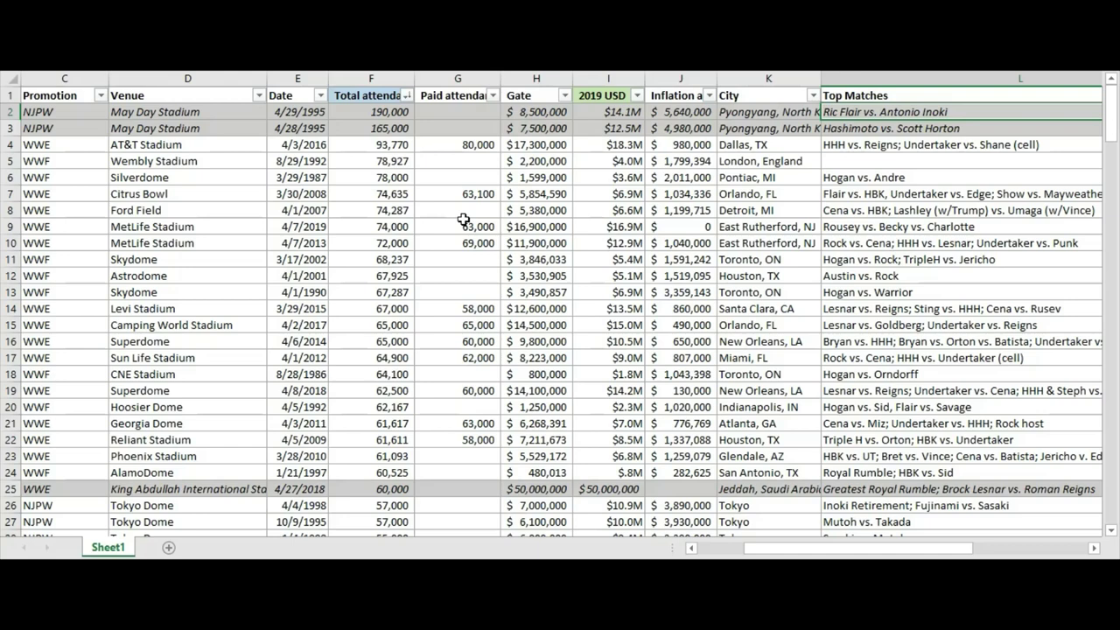
Step: Compare the total attendance of the two May Day Stadium shows with their gate and 2019 USD amounts
{"action": "left_click_drag", "start_coordinate": [297, 115], "coordinate": [306, 129]}
{"action": "left_click", "coordinate": [340, 129]}
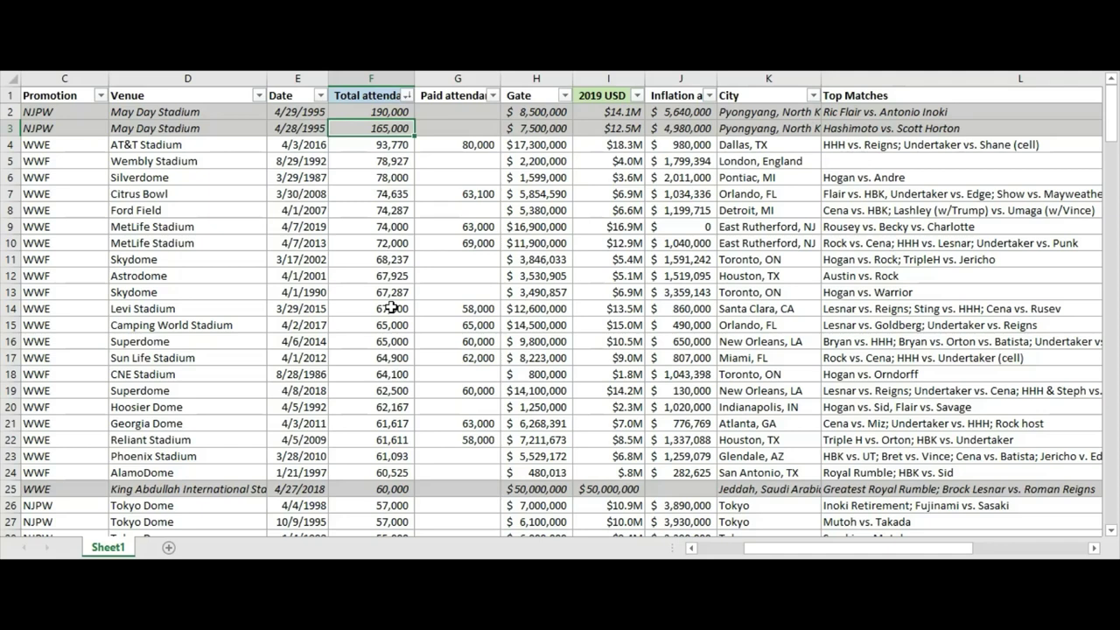
{"action": "left_click", "coordinate": [428, 238]}
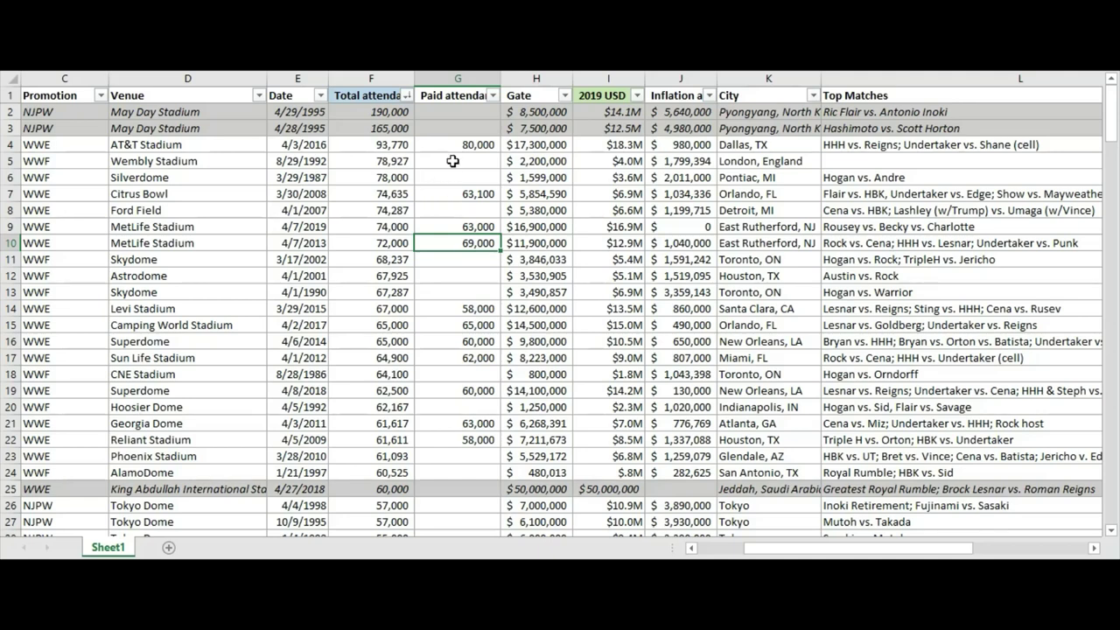
{"action": "left_click_drag", "start_coordinate": [387, 112], "coordinate": [398, 128]}
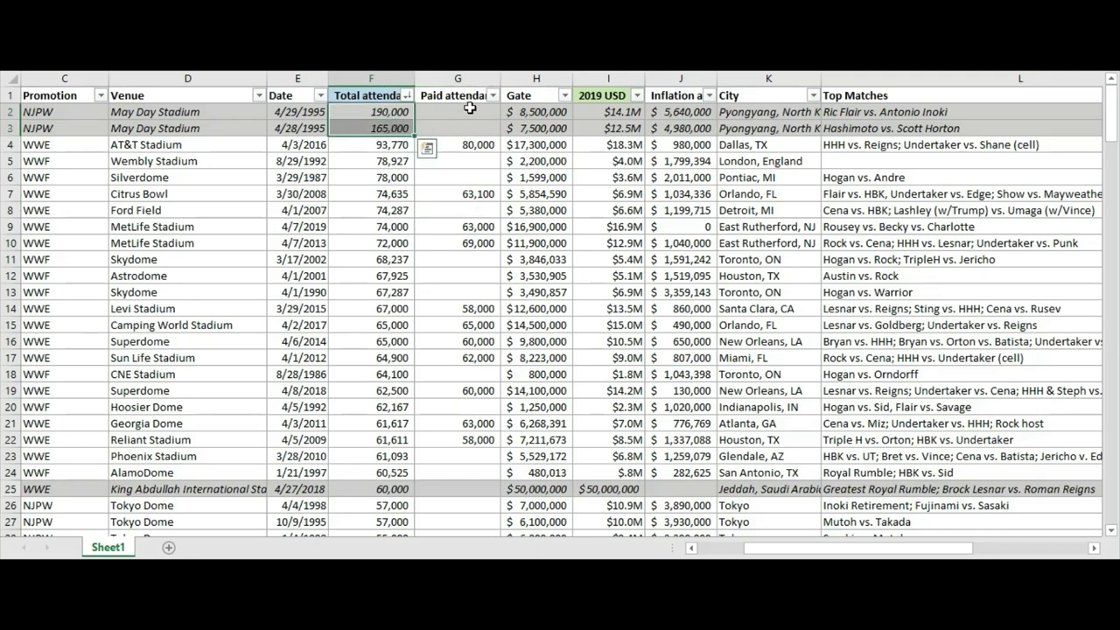
{"action": "left_click", "coordinate": [527, 173]}
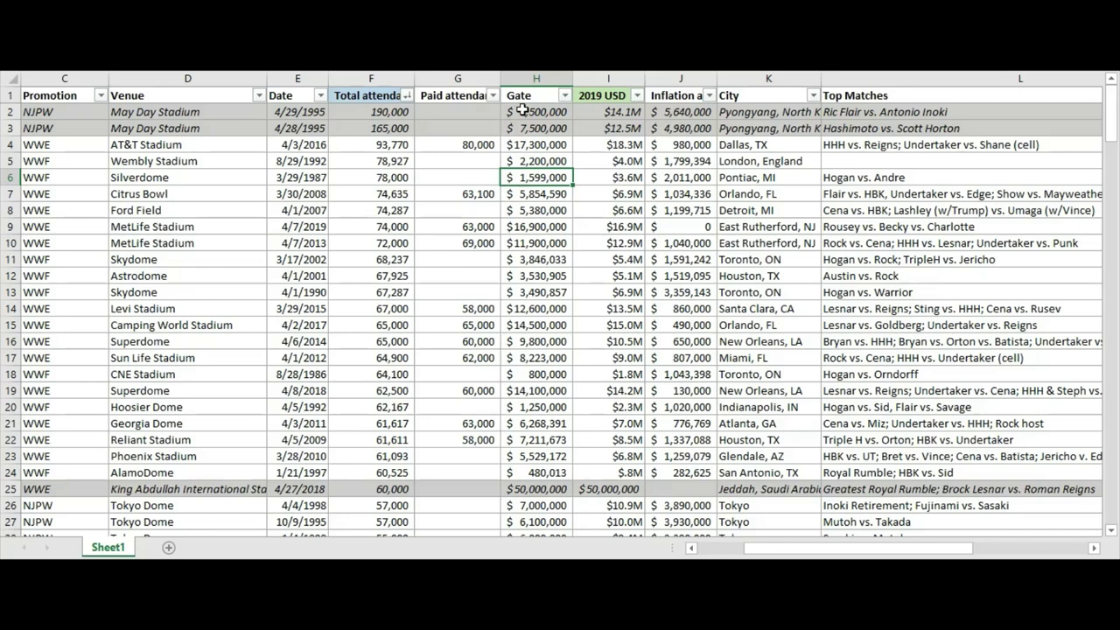
{"action": "left_click_drag", "start_coordinate": [530, 112], "coordinate": [537, 122]}
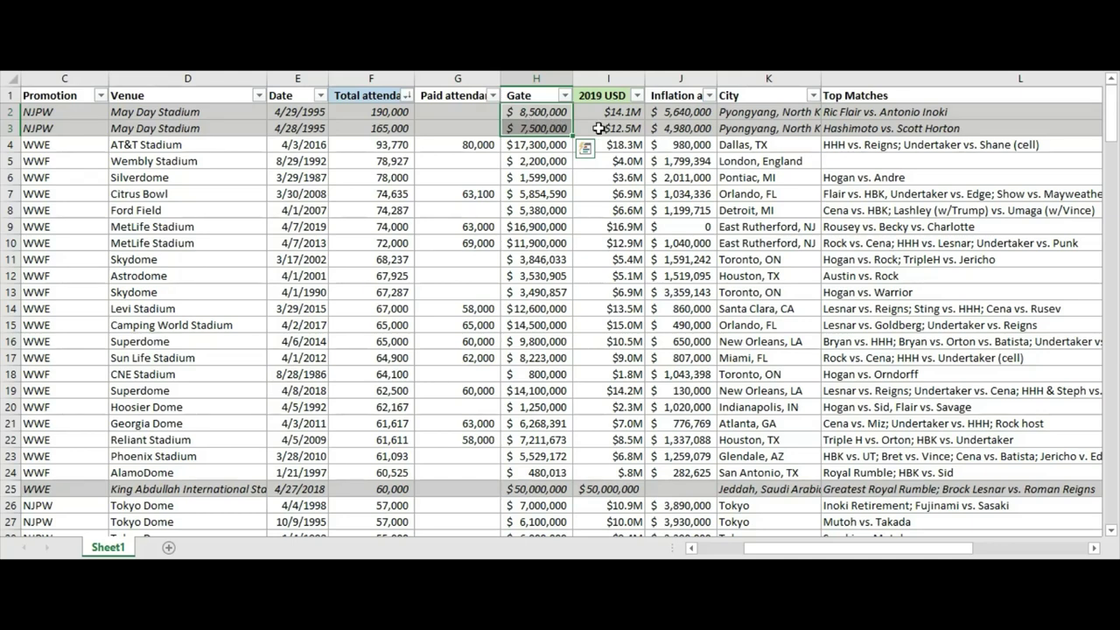
{"action": "left_click_drag", "start_coordinate": [612, 128], "coordinate": [625, 117]}
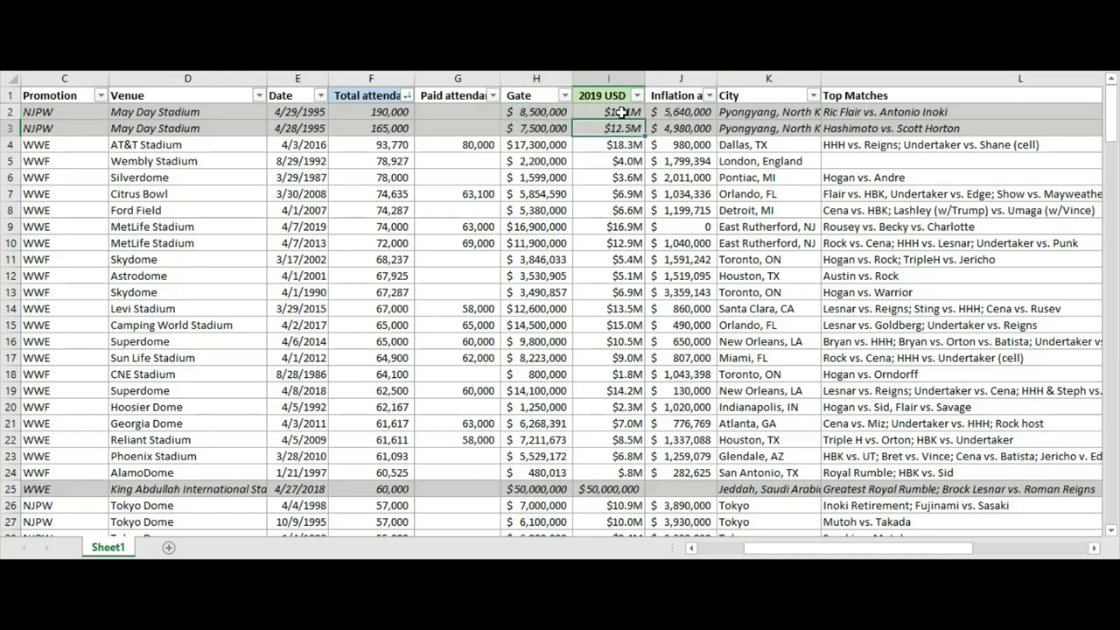
{"action": "left_click", "coordinate": [621, 112]}
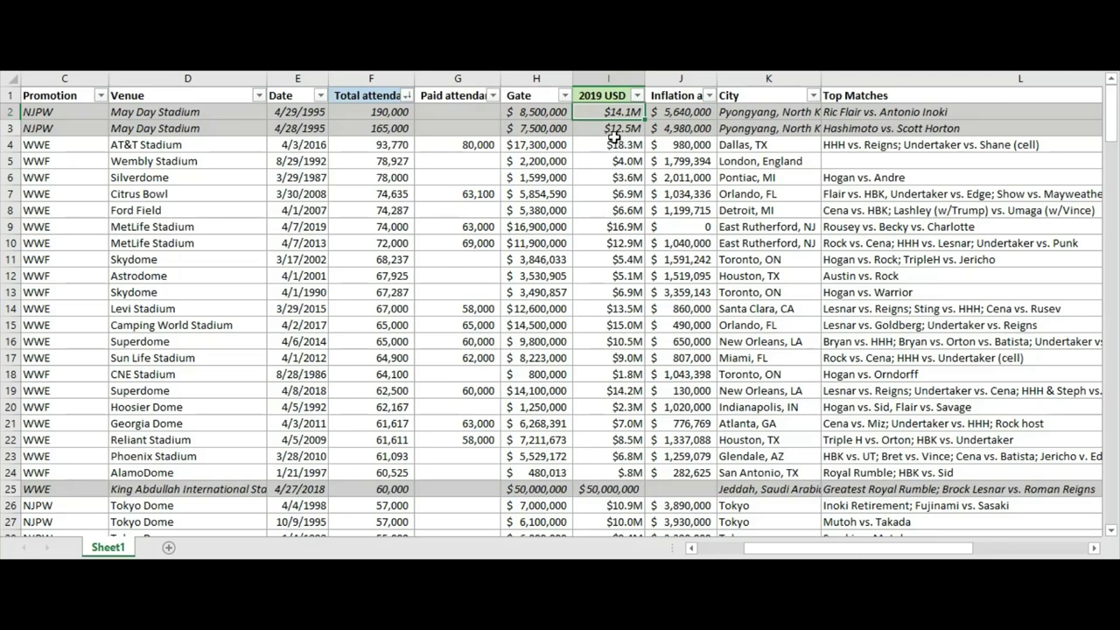
Step: Check the total and paid attendance of the WWE AT&T Stadium show
{"action": "left_click", "coordinate": [434, 175]}
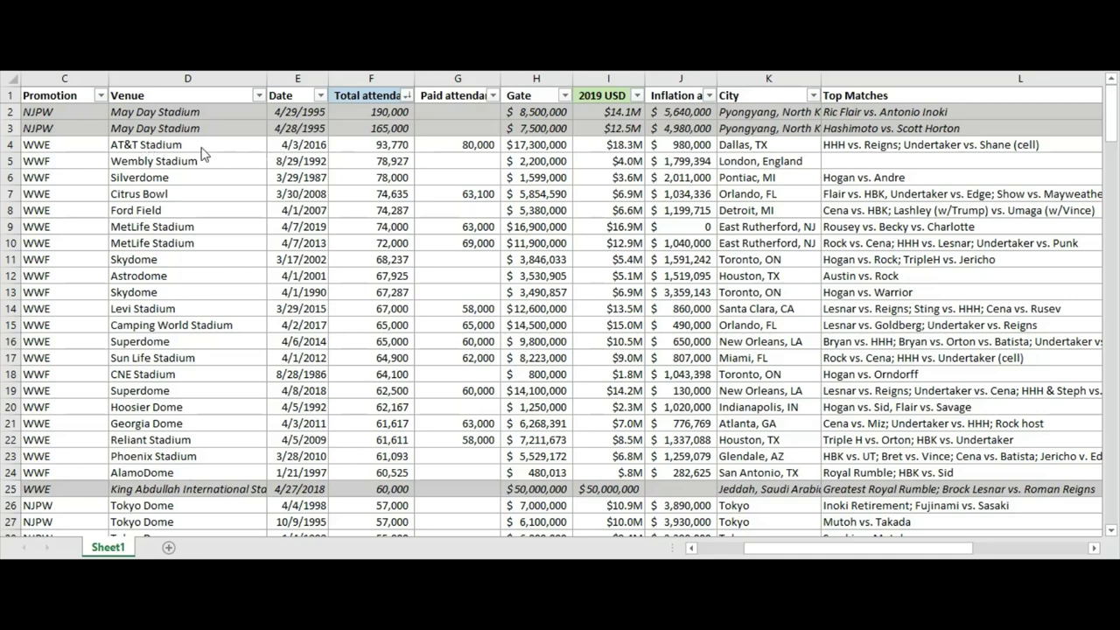
{"action": "left_click", "coordinate": [382, 146]}
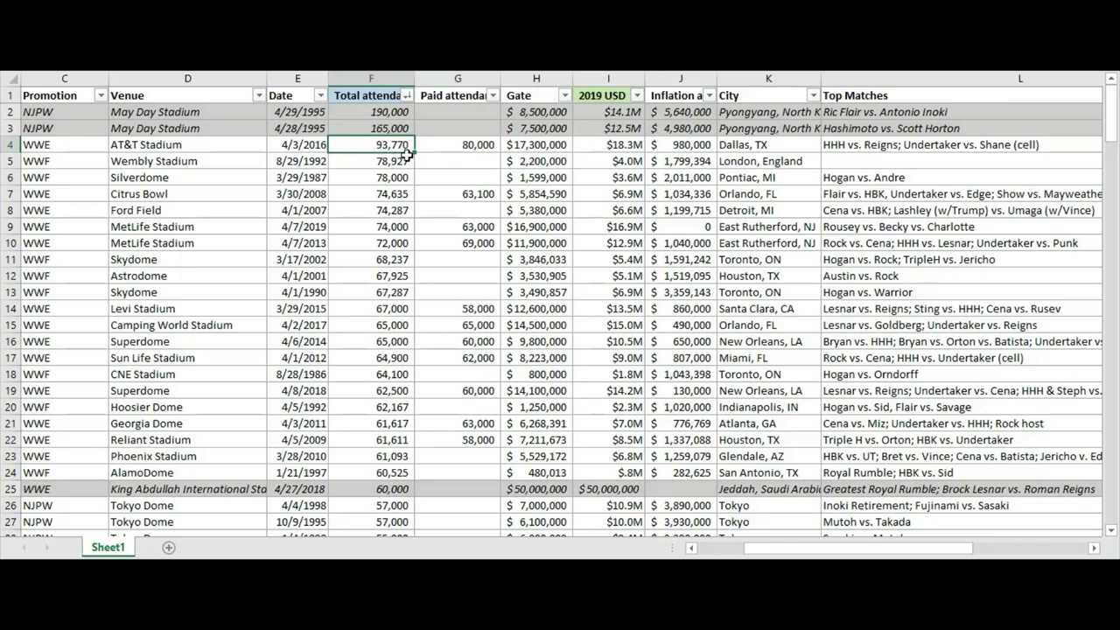
{"action": "left_click", "coordinate": [449, 151]}
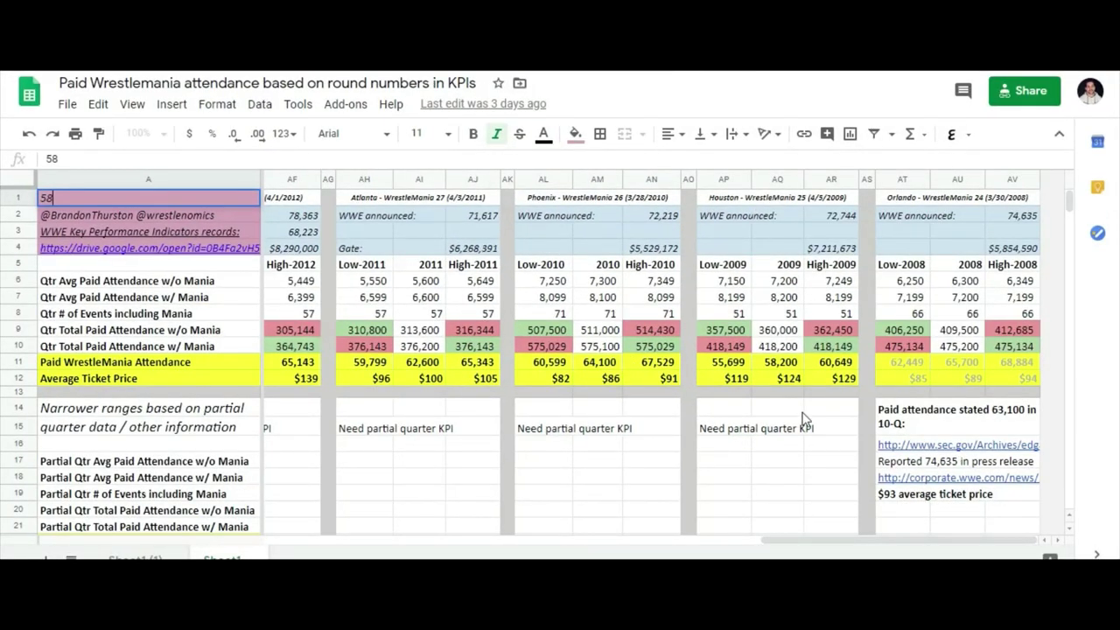
Step: In the Google Sheets file on paid WrestleMania attendance, examine the announced figure and notes for WrestleMania 32 in Arlington
{"action": "left_click_drag", "start_coordinate": [825, 541], "coordinate": [301, 557]}
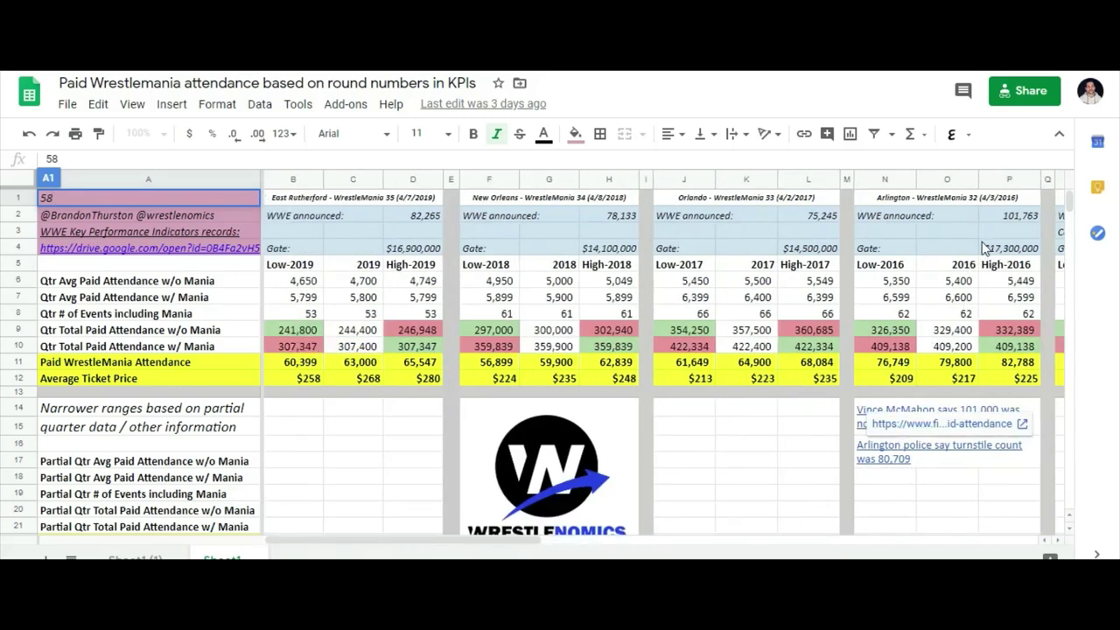
{"action": "left_click", "coordinate": [1004, 215]}
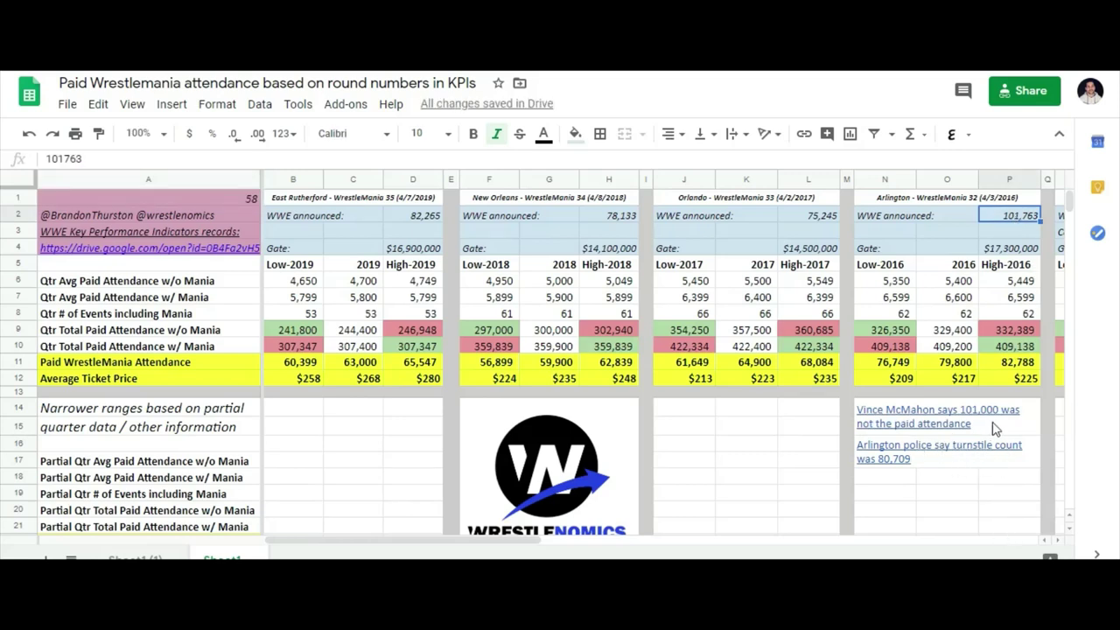
{"action": "mouse_move", "coordinate": [993, 430]}
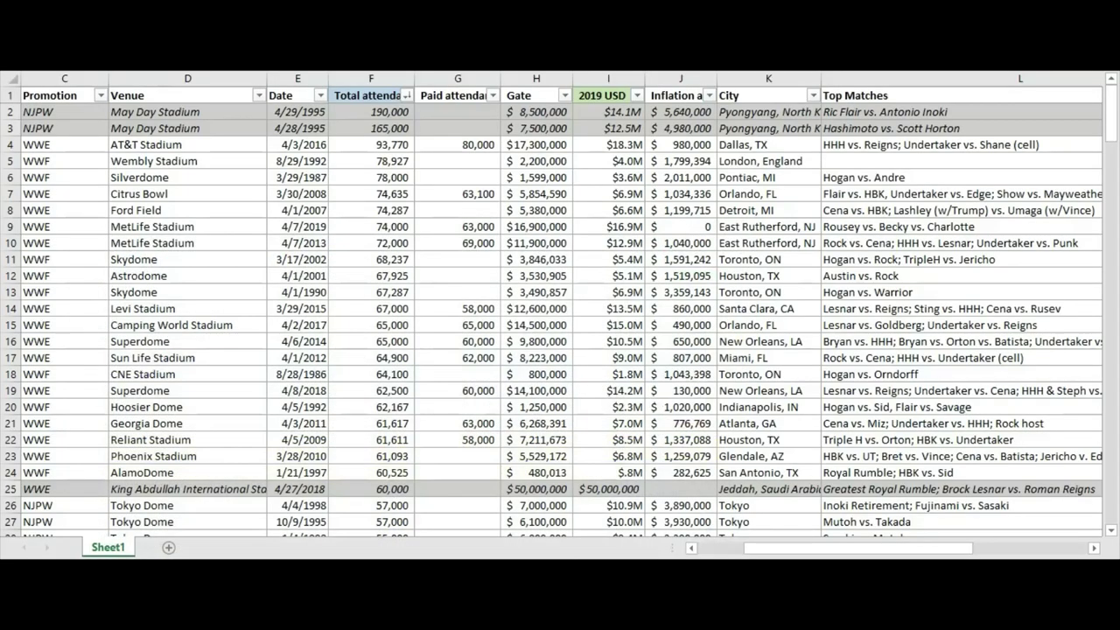
Step: Check the total attendance of the WWF Wembly Stadium and Silverdome shows in the stadium workbook
{"action": "left_click", "coordinate": [382, 162]}
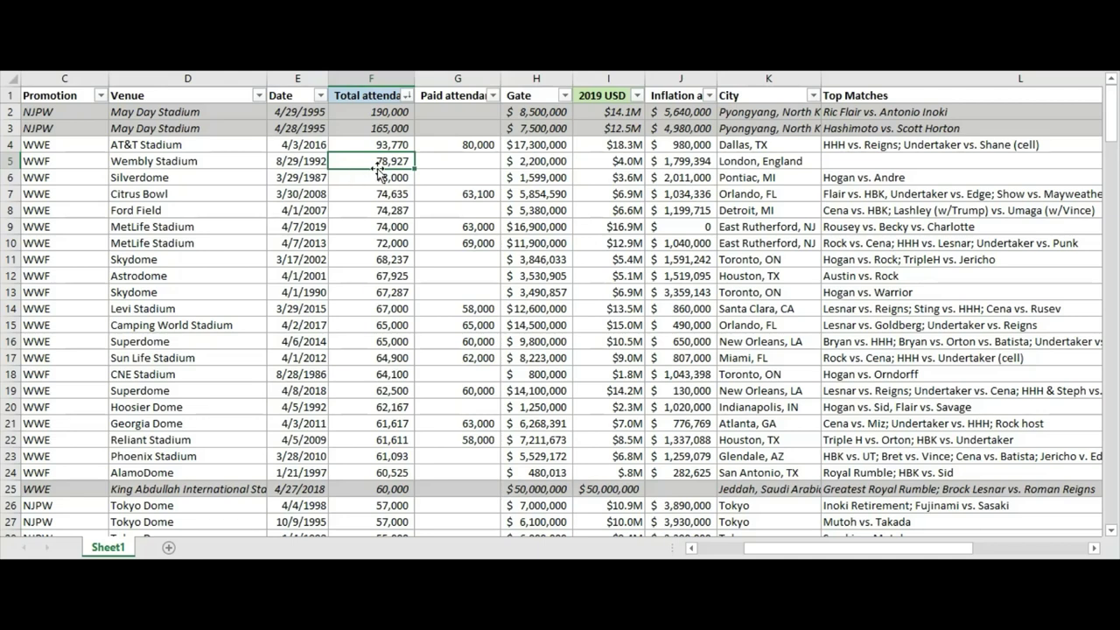
{"action": "left_click", "coordinate": [225, 179]}
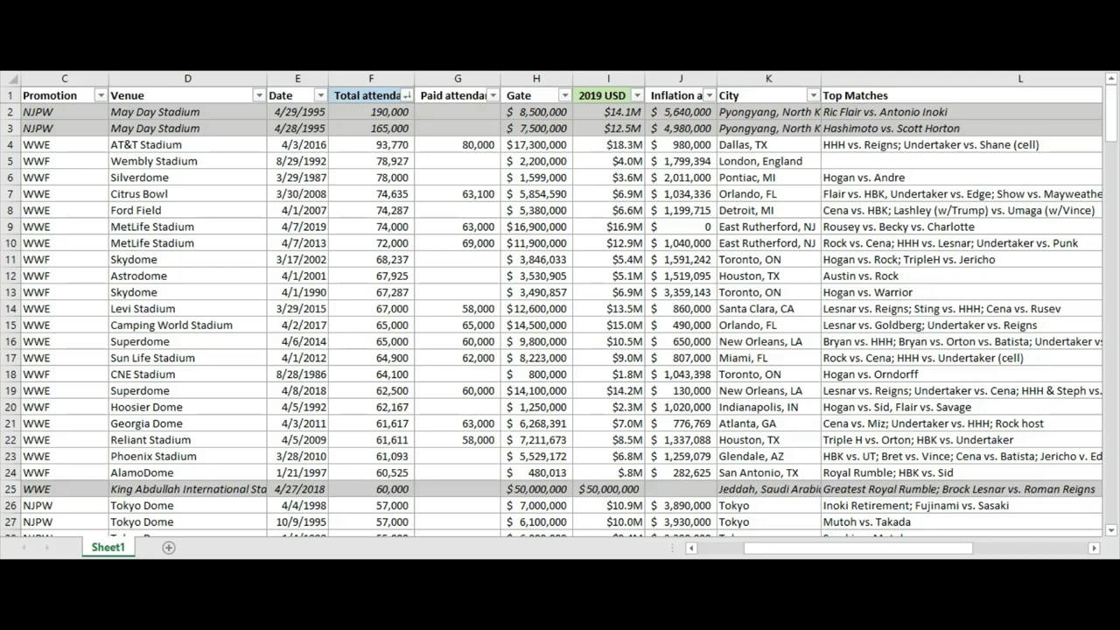
{"action": "key", "text": "Down"}
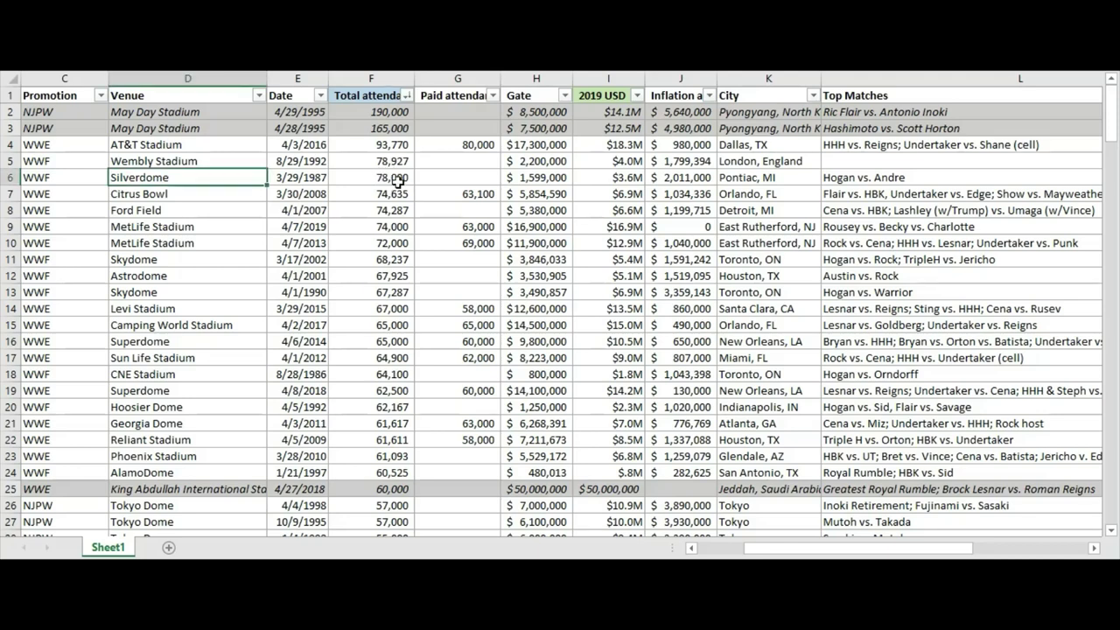
{"action": "left_click", "coordinate": [398, 180]}
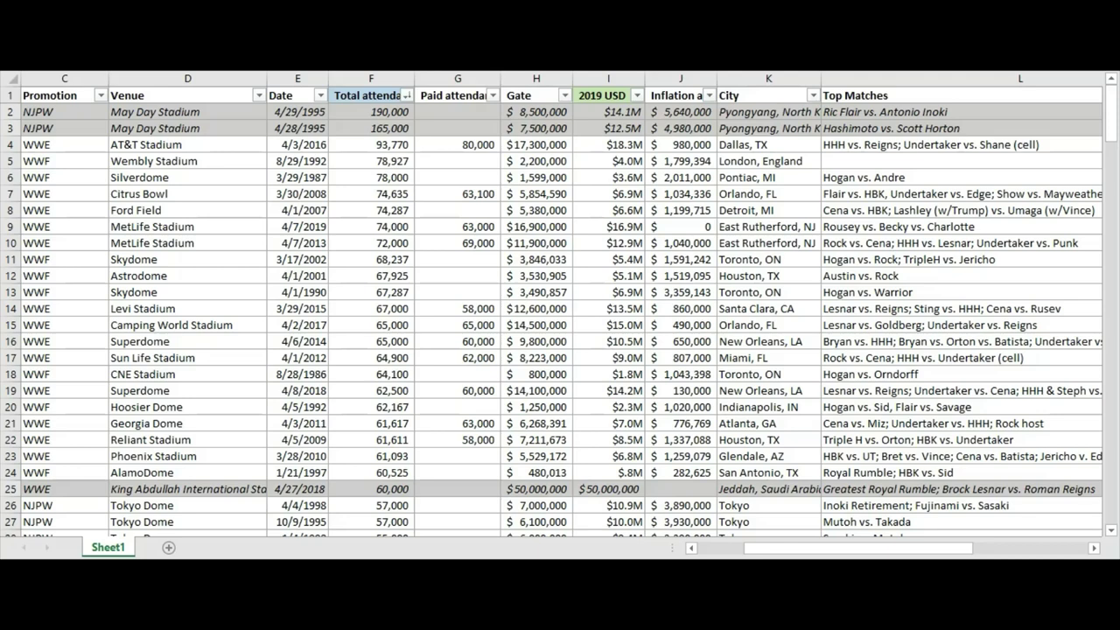
Step: Switch to the Deadspin article on WrestleMania III attendance in the browser and find its stadium crowd photo
{"action": "key", "text": "alt+Tab"}
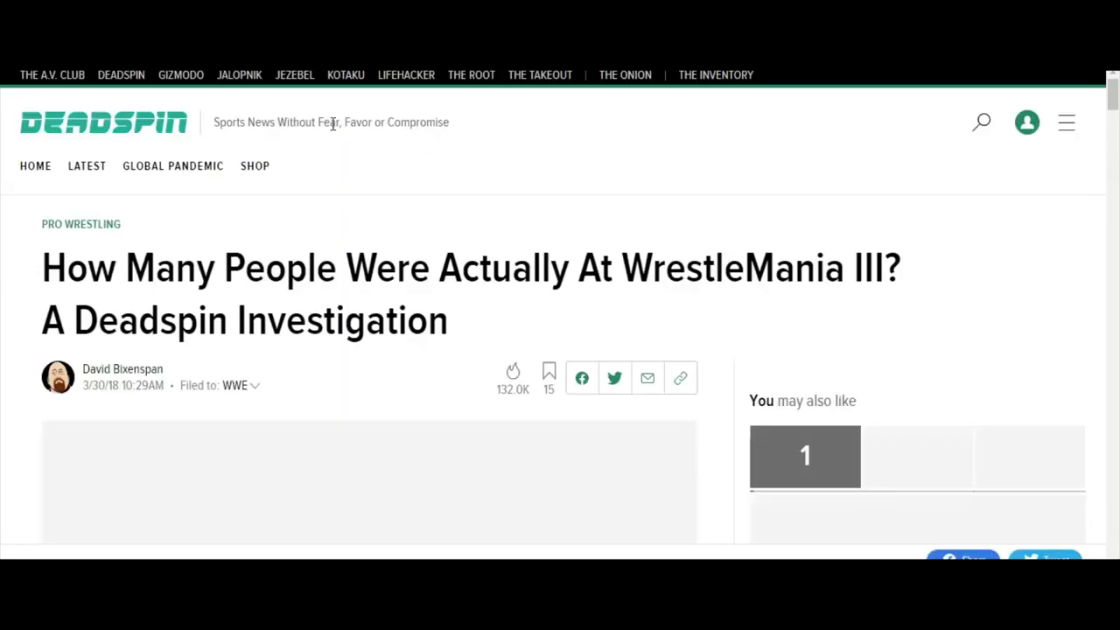
{"action": "scroll", "coordinate": [225, 315], "scroll_direction": "down", "scroll_amount": 3}
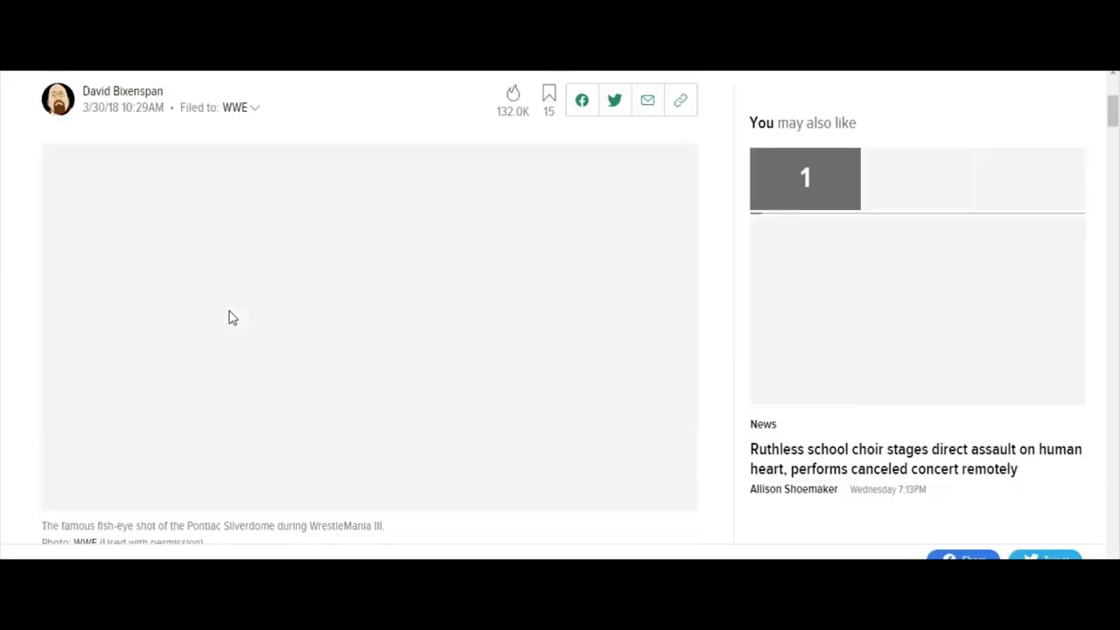
{"action": "scroll", "coordinate": [237, 310], "scroll_direction": "down", "scroll_amount": 1}
{"action": "scroll", "coordinate": [282, 313], "scroll_direction": "up", "scroll_amount": 1}
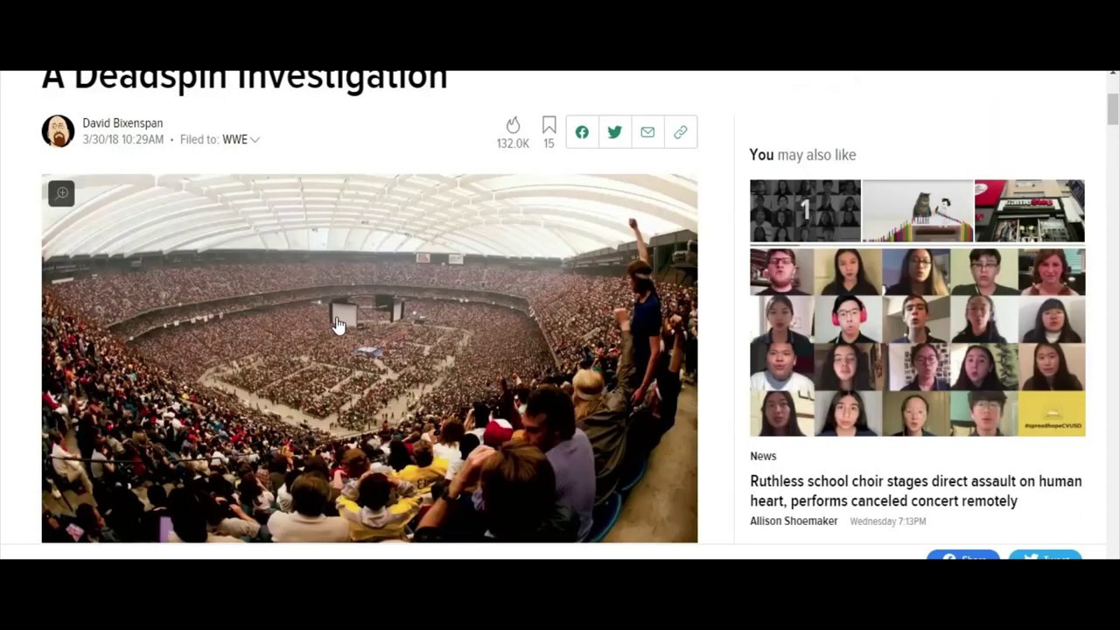
Step: Open the article's stadium crowd photo in a new tab and enlarge it to one zoom level below 150%
{"action": "right_click", "coordinate": [336, 320]}
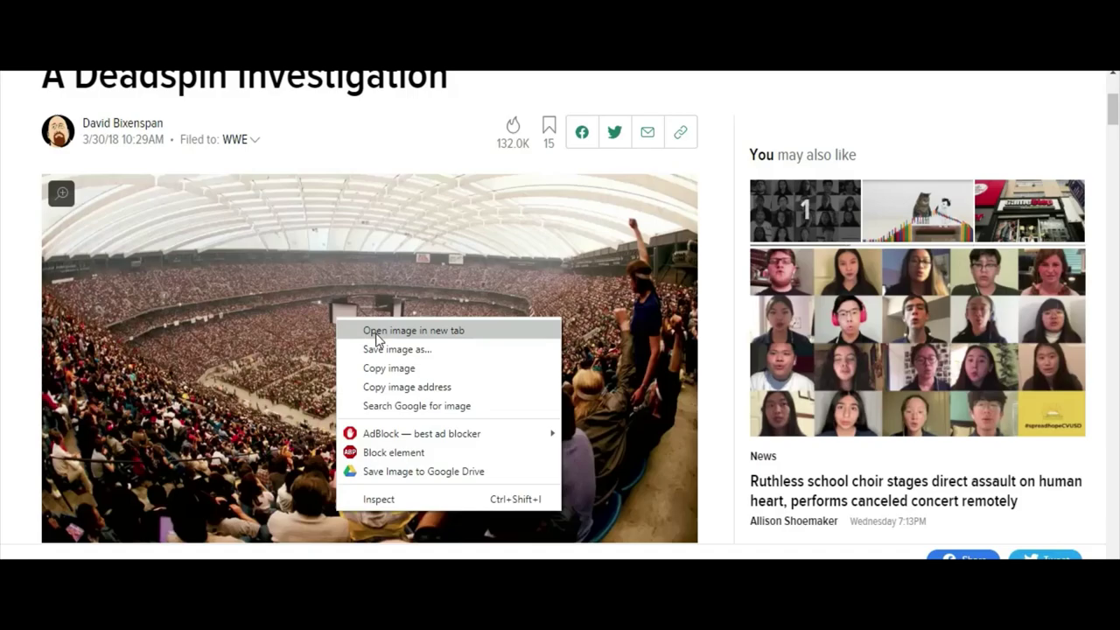
{"action": "left_click", "coordinate": [378, 333]}
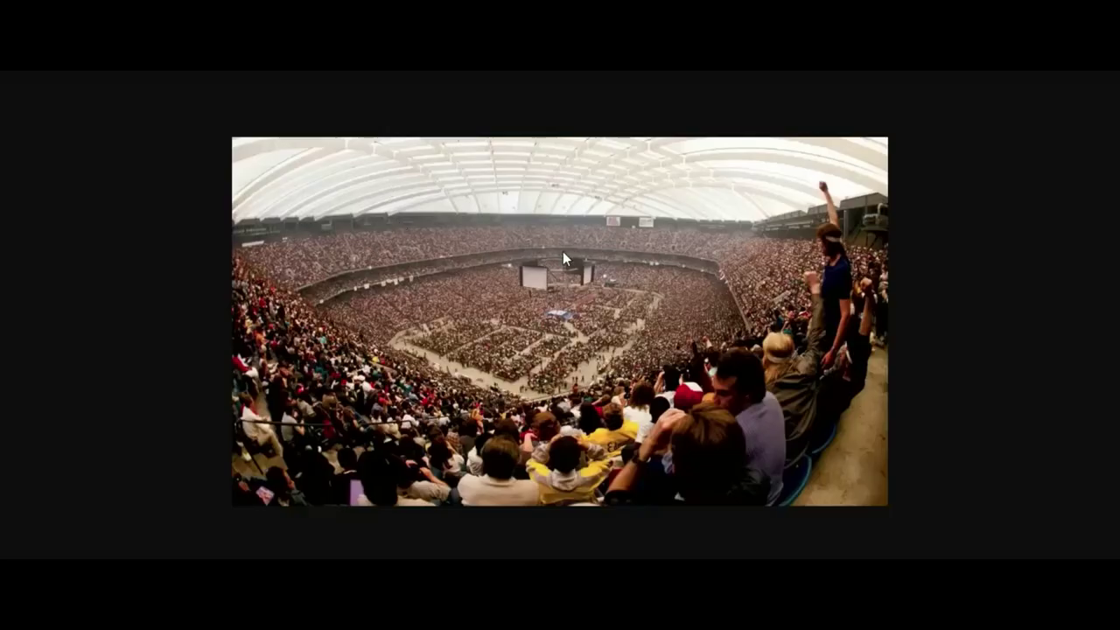
{"action": "left_click", "coordinate": [1104, 67]}
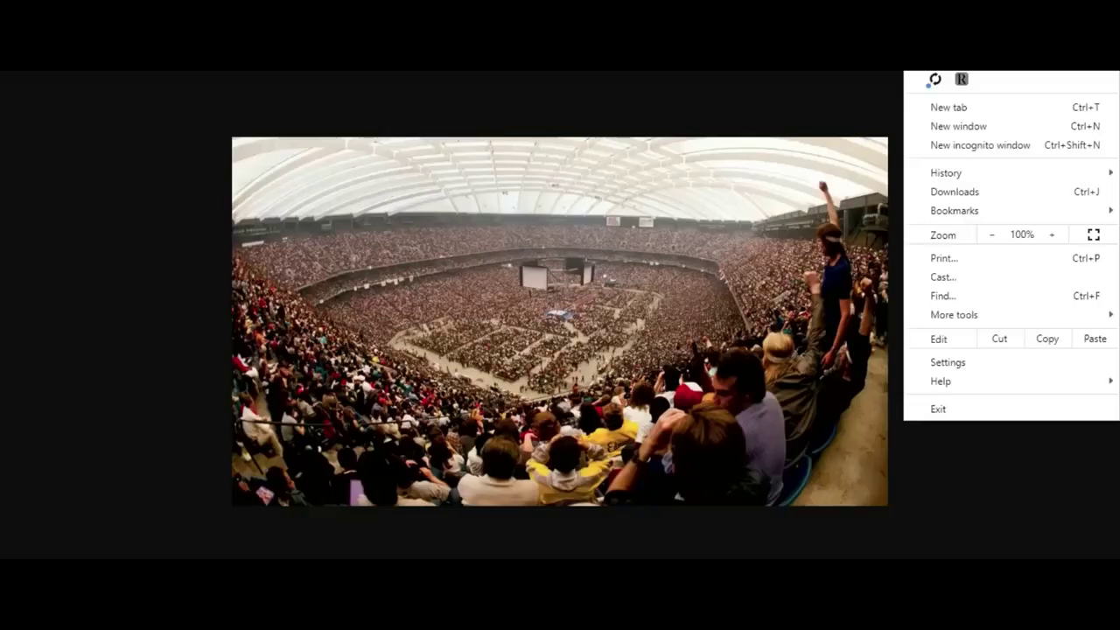
{"action": "left_click", "coordinate": [1052, 235]}
{"action": "left_click", "coordinate": [1052, 235]}
{"action": "left_click", "coordinate": [1052, 235]}
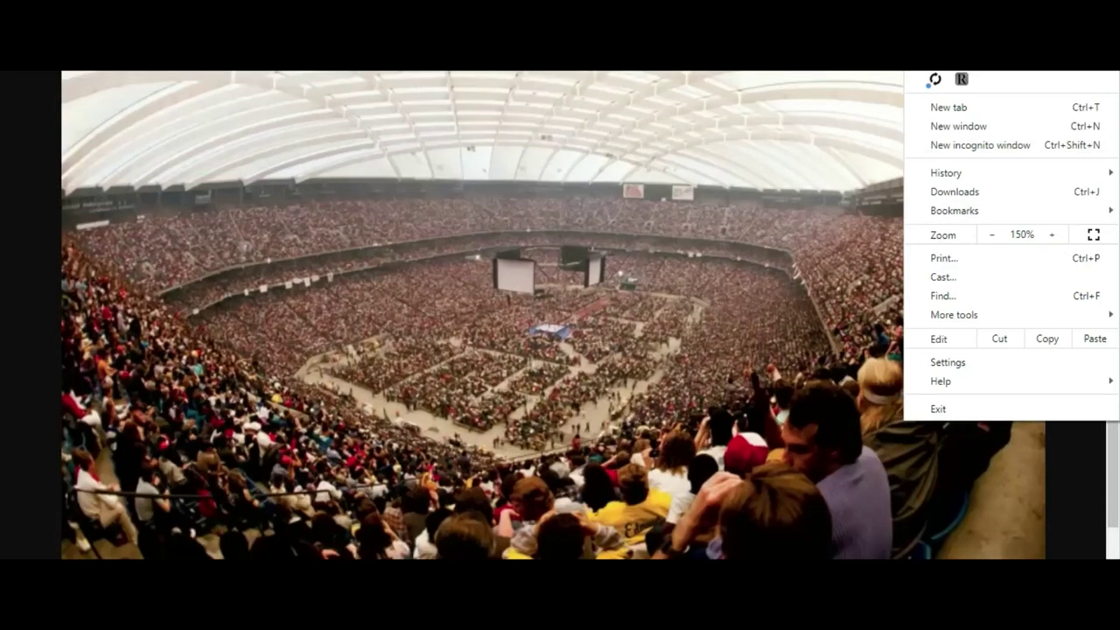
{"action": "left_click", "coordinate": [992, 235]}
{"action": "key", "text": "Escape"}
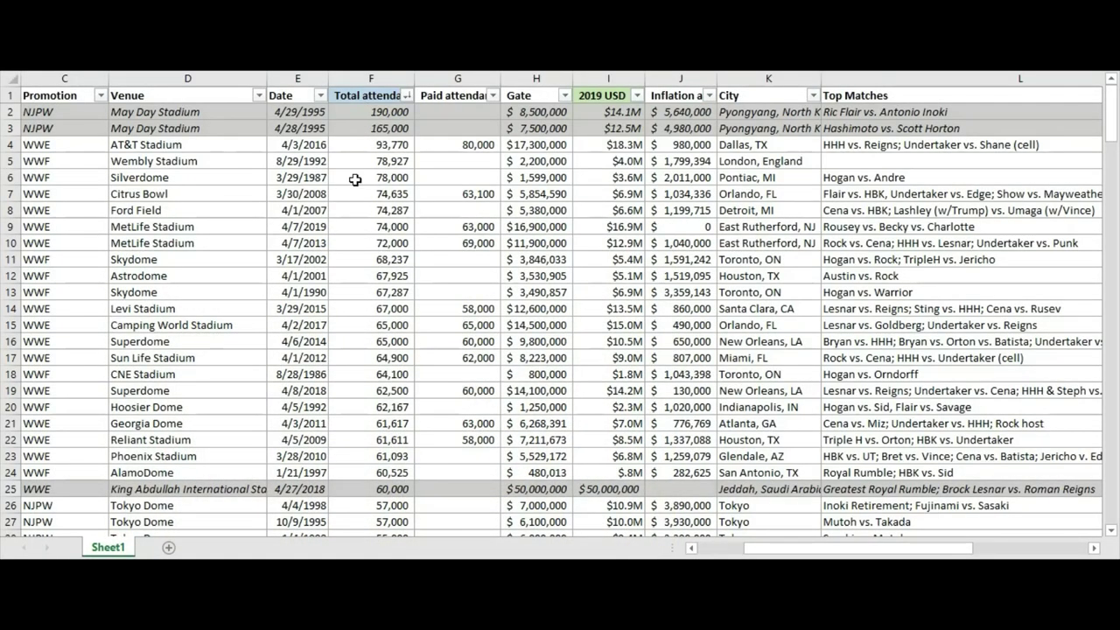
Step: Switch back to the stadium workbook and check the total attendance of the Citrus Bowl show
{"action": "left_click", "coordinate": [162, 194]}
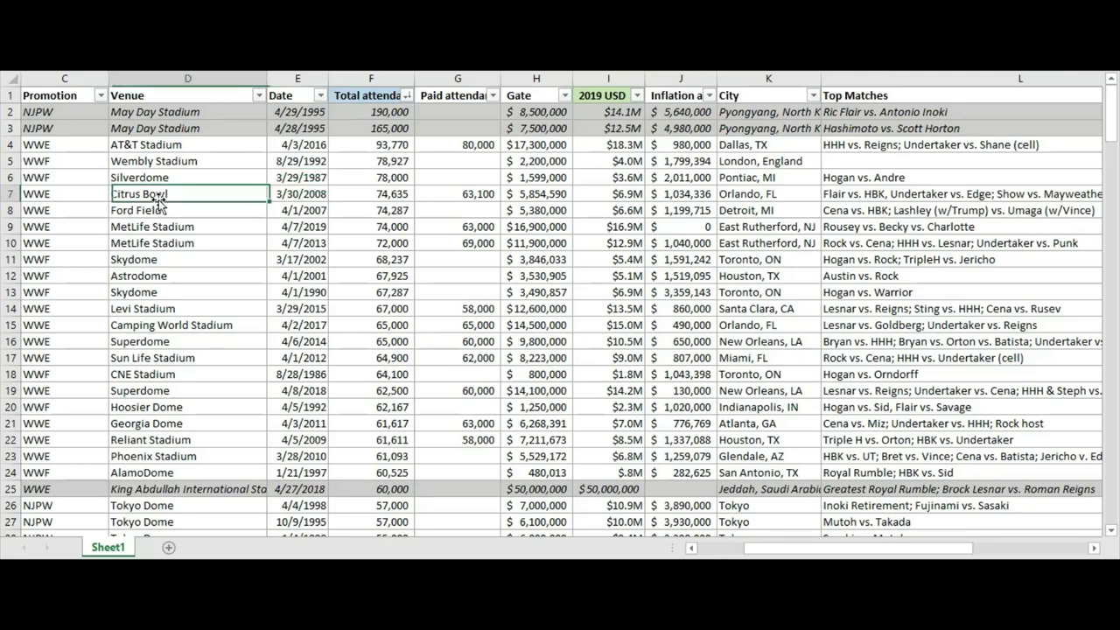
{"action": "left_click", "coordinate": [383, 193]}
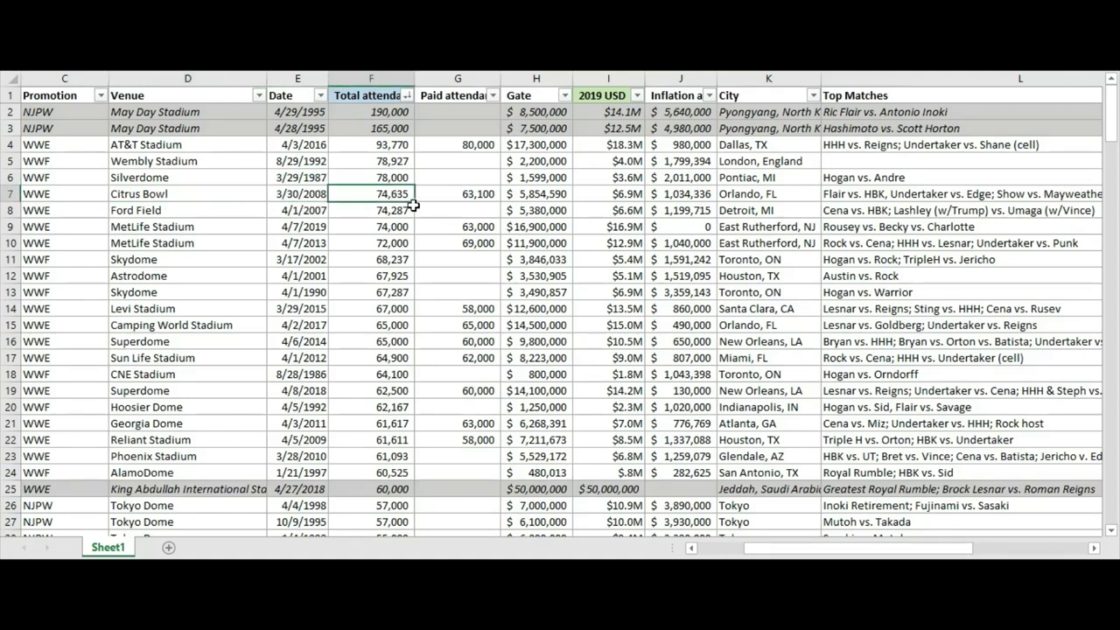
Step: Check the paid attendance of the Citrus Bowl show, and find the venue and date of the 2019 MetLife Stadium show
{"action": "left_click", "coordinate": [480, 192]}
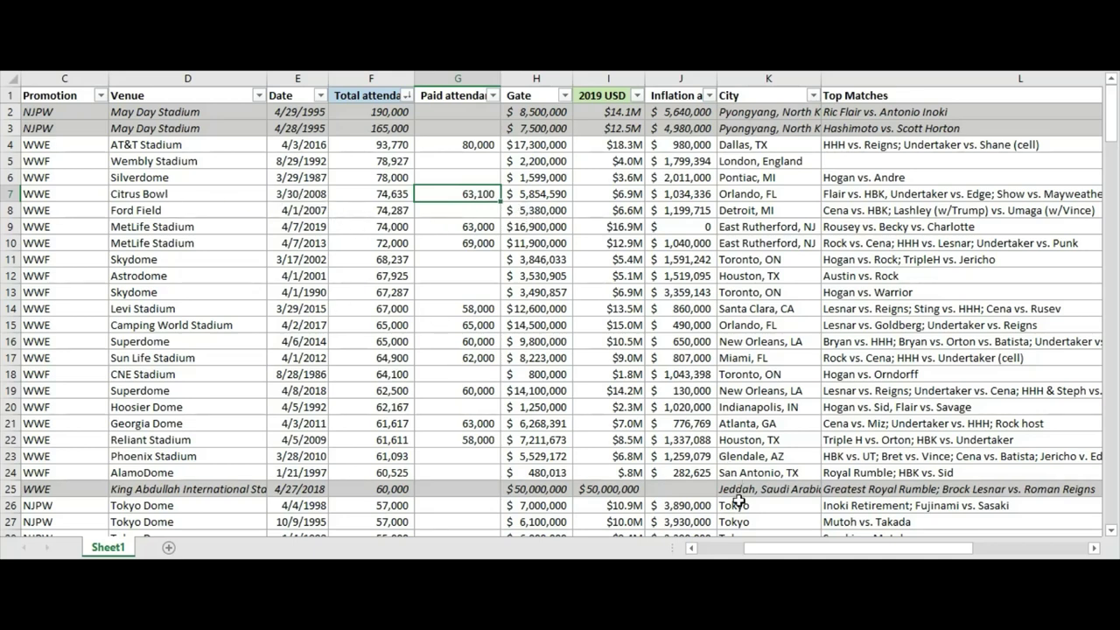
{"action": "mouse_move", "coordinate": [770, 547]}
{"action": "left_mouse_down"}
{"action": "mouse_move", "coordinate": [725, 548]}
{"action": "mouse_move", "coordinate": [784, 548]}
{"action": "mouse_move", "coordinate": [739, 549]}
{"action": "mouse_move", "coordinate": [770, 549]}
{"action": "left_mouse_up"}
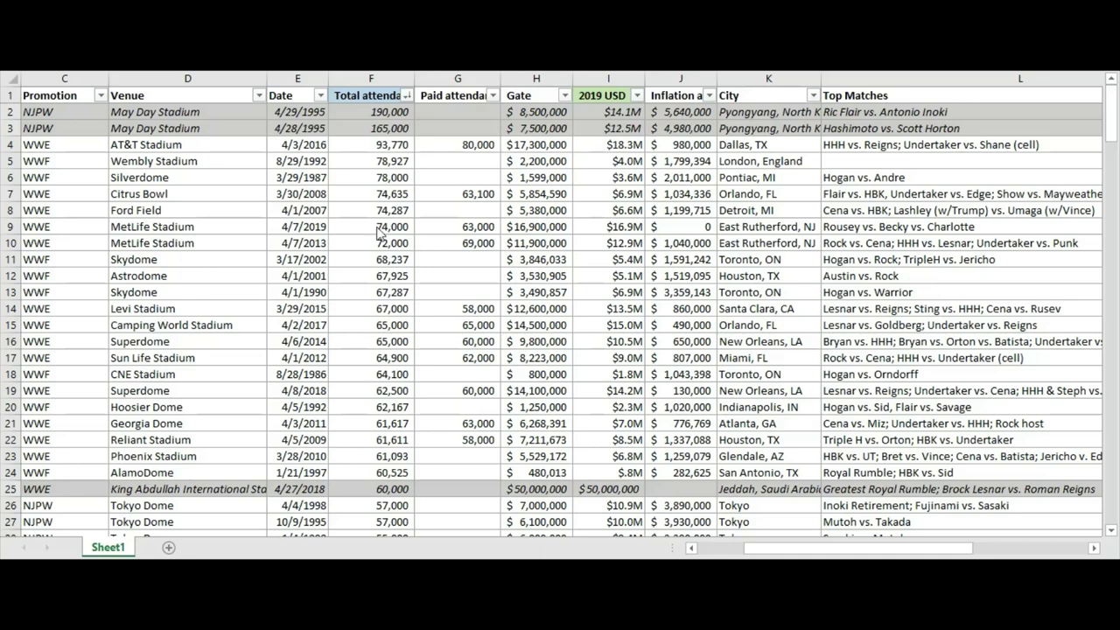
{"action": "key", "text": "Down"}
{"action": "left_click", "coordinate": [175, 230]}
{"action": "left_click", "coordinate": [297, 229]}
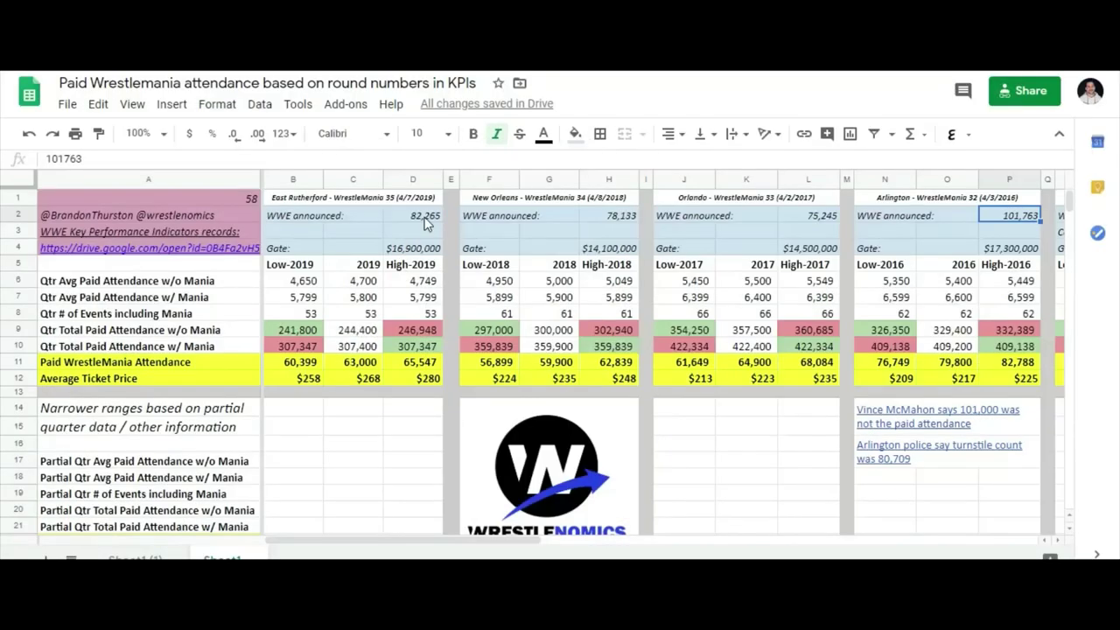
Step: Compare WWE's announced WrestleMania 35 attendance in Google Sheets with the 2019 MetLife Stadium show's total and paid attendance in the stadium workbook
{"action": "left_click", "coordinate": [424, 218]}
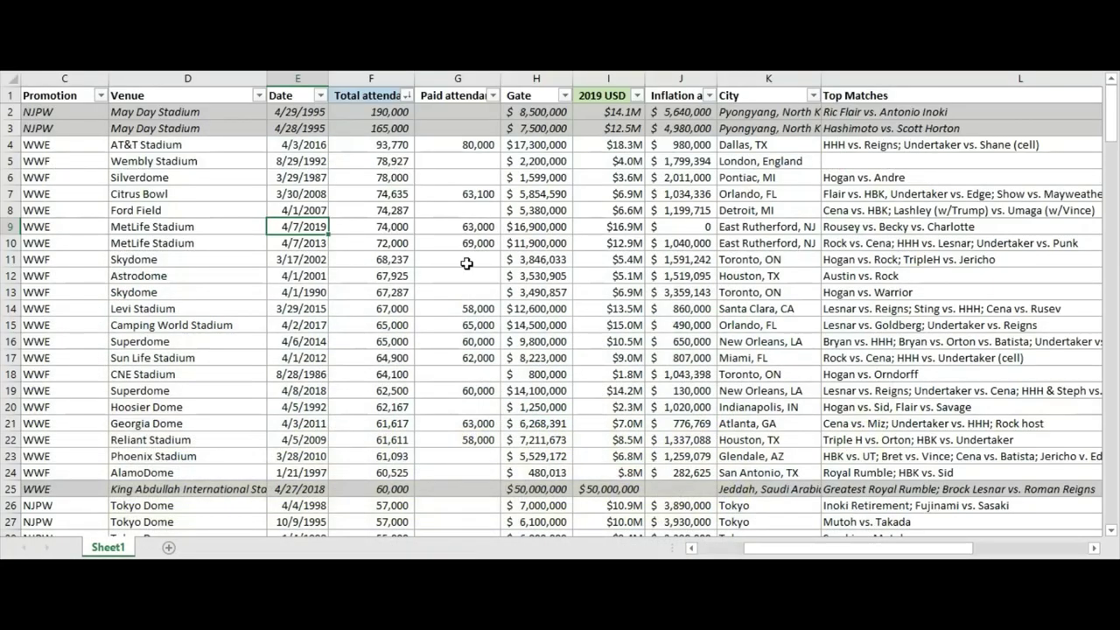
{"action": "left_click", "coordinate": [358, 226]}
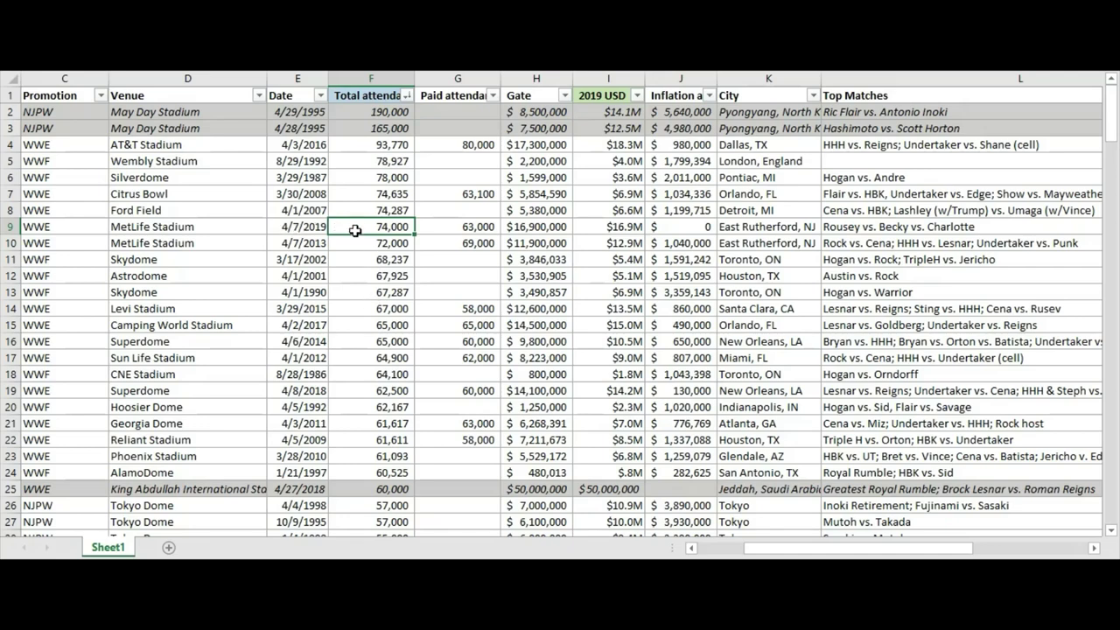
{"action": "left_click", "coordinate": [468, 229]}
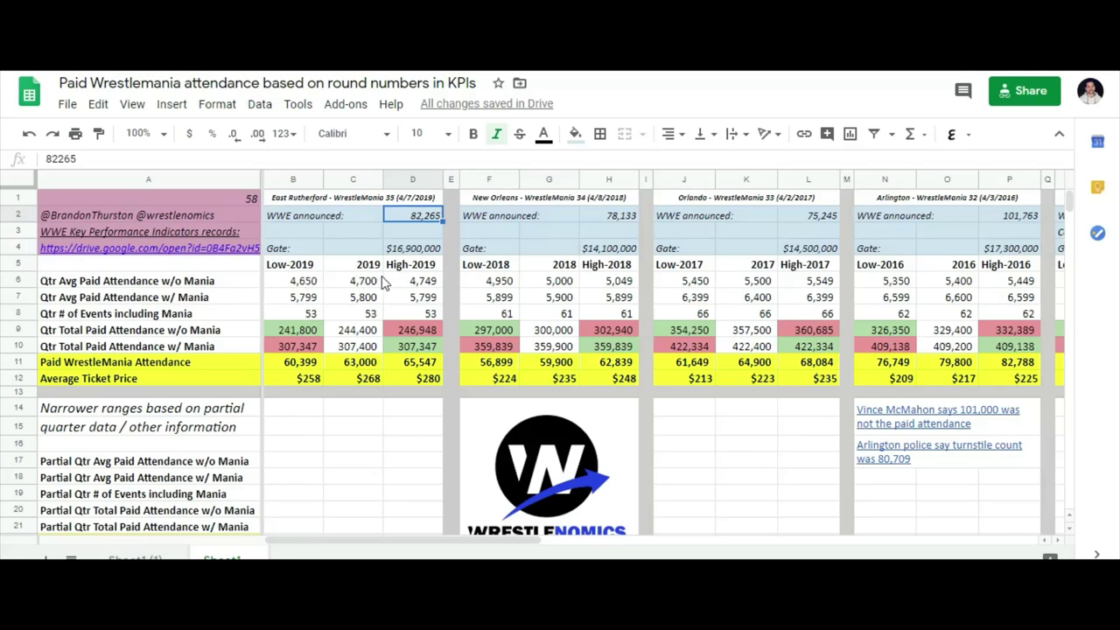
Step: Switch to the paid WrestleMania attendance sheet and examine the 2019 quarter's event counts and low average paid attendance without and with Mania
{"action": "left_click", "coordinate": [301, 310]}
{"action": "left_click_drag", "start_coordinate": [416, 322], "coordinate": [314, 314]}
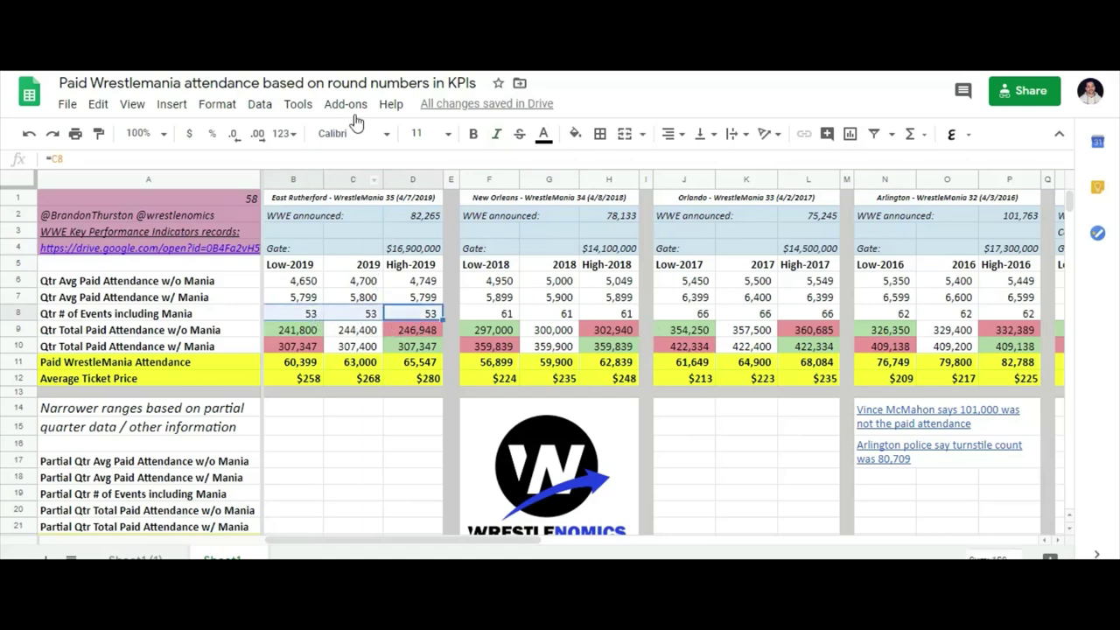
{"action": "left_click", "coordinate": [299, 283]}
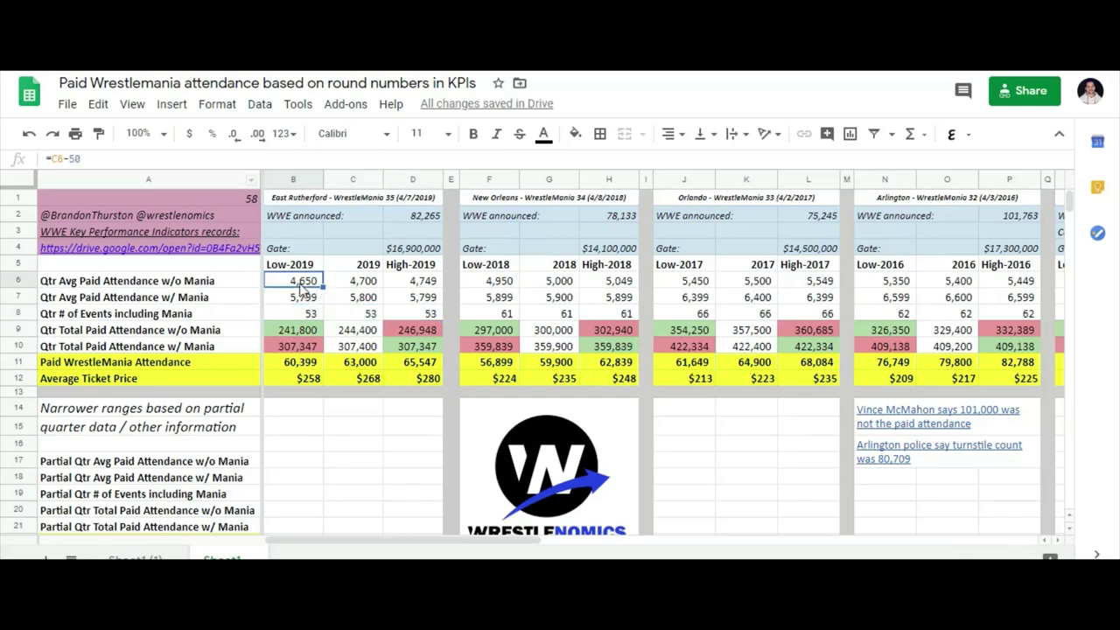
{"action": "left_click", "coordinate": [305, 302]}
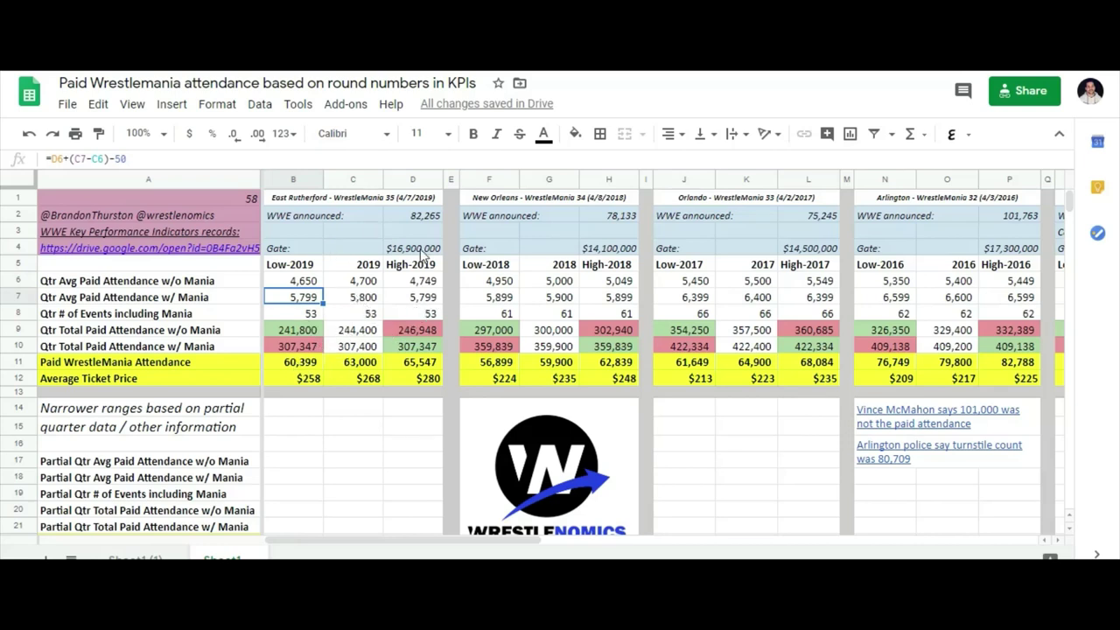
Step: Check the low, high and middle paid attendance estimates for WrestleMania 35
{"action": "left_click", "coordinate": [299, 366]}
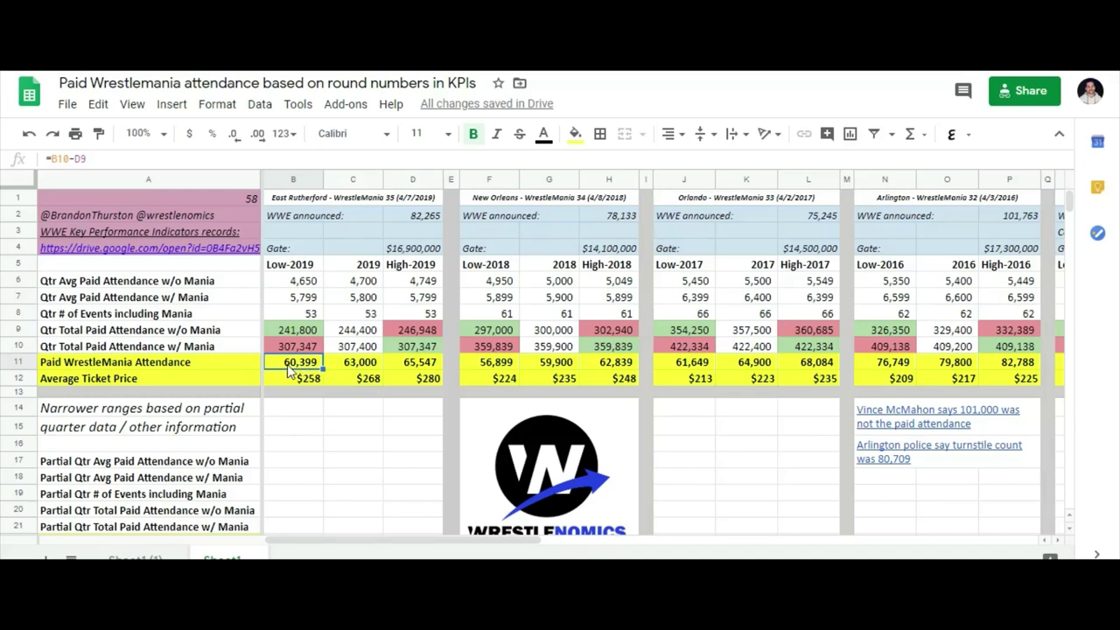
{"action": "left_click", "coordinate": [427, 370]}
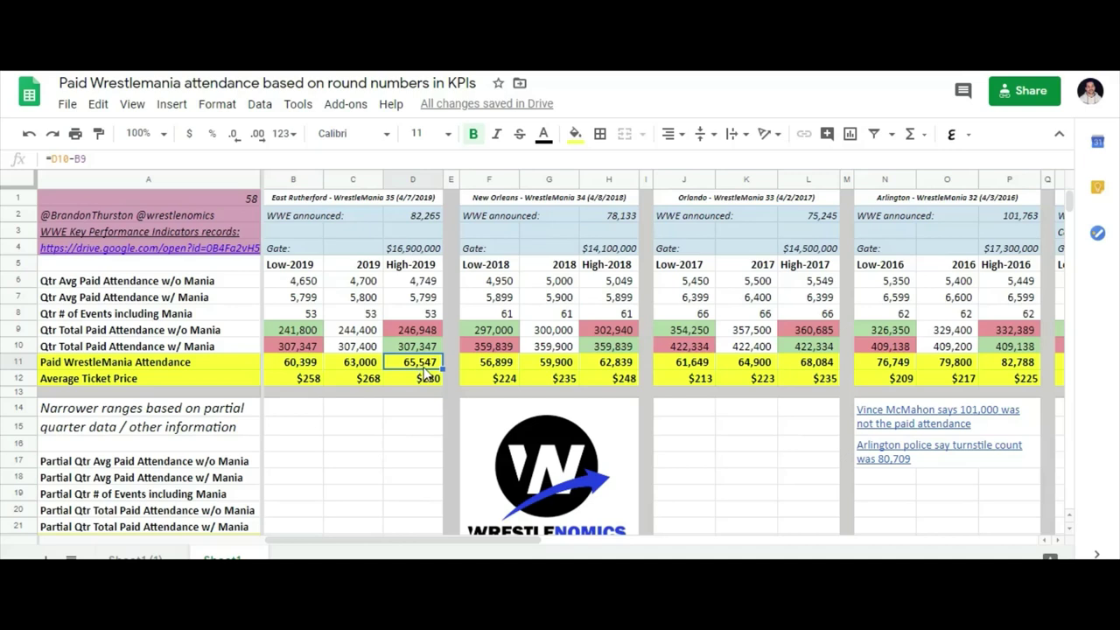
{"action": "left_click", "coordinate": [369, 369]}
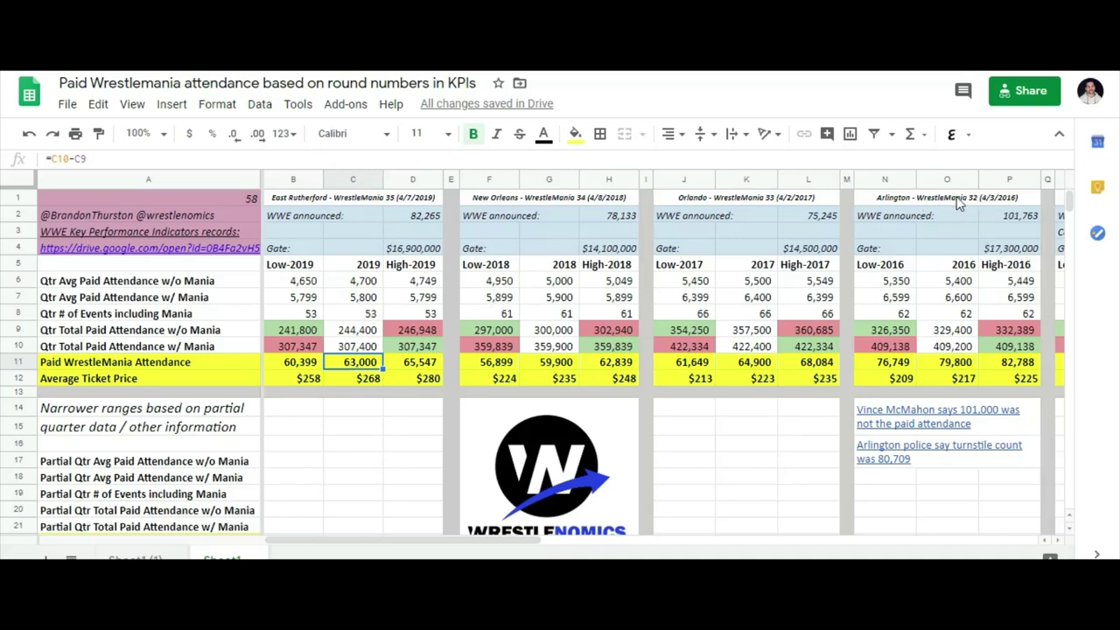
Step: Check the high, low and middle paid attendance estimates for WrestleMania 32 in Arlington
{"action": "left_click", "coordinate": [1008, 362]}
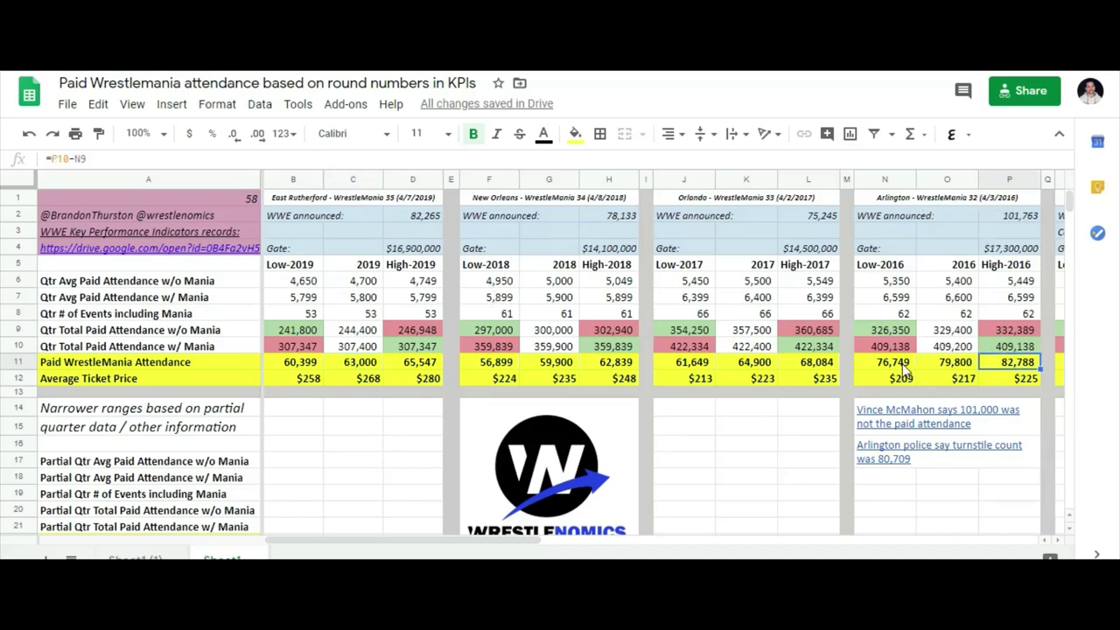
{"action": "left_click", "coordinate": [904, 369]}
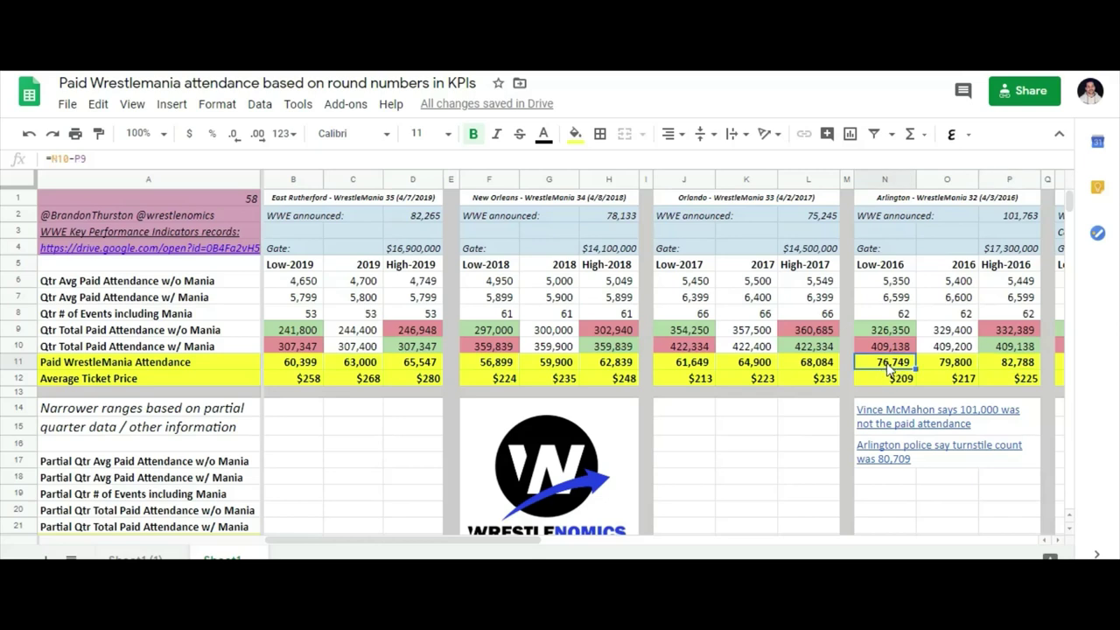
{"action": "left_click", "coordinate": [1012, 366]}
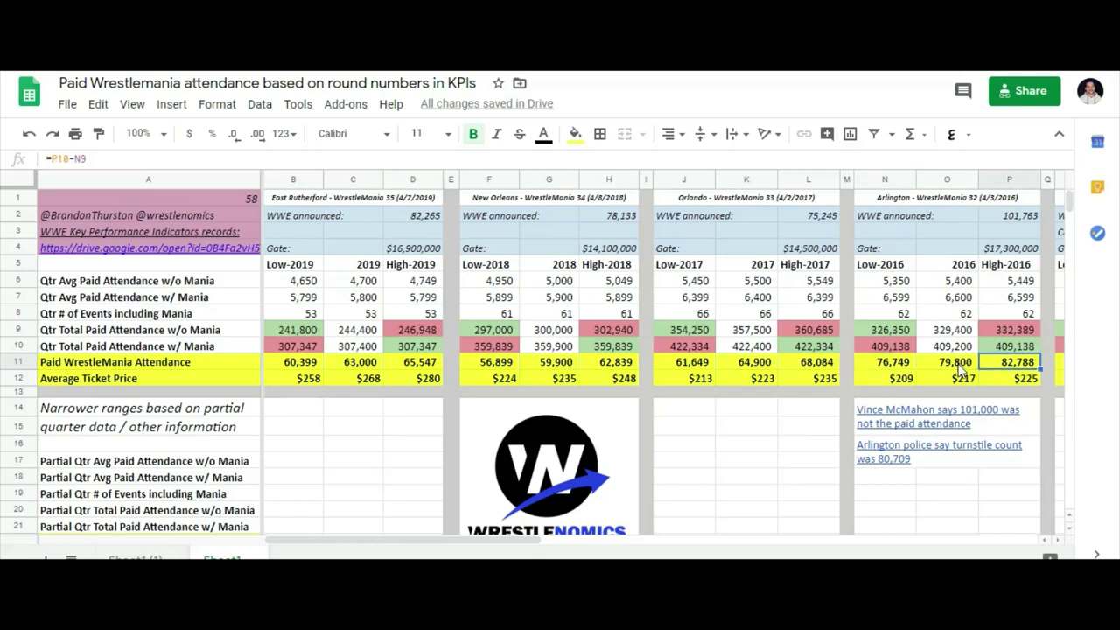
{"action": "left_click", "coordinate": [960, 368]}
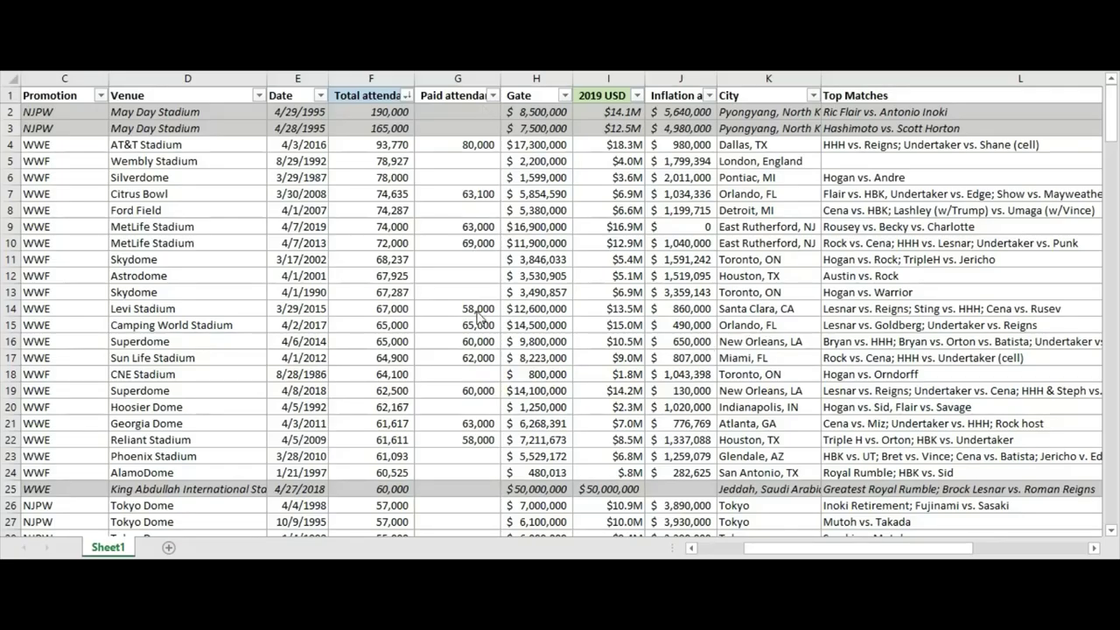
Step: Compare the 2013 MetLife Stadium show's total and paid attendance in the stadium workbook with WWE's announced WrestleMania 29 attendance in Google Sheets
{"action": "left_click", "coordinate": [192, 244]}
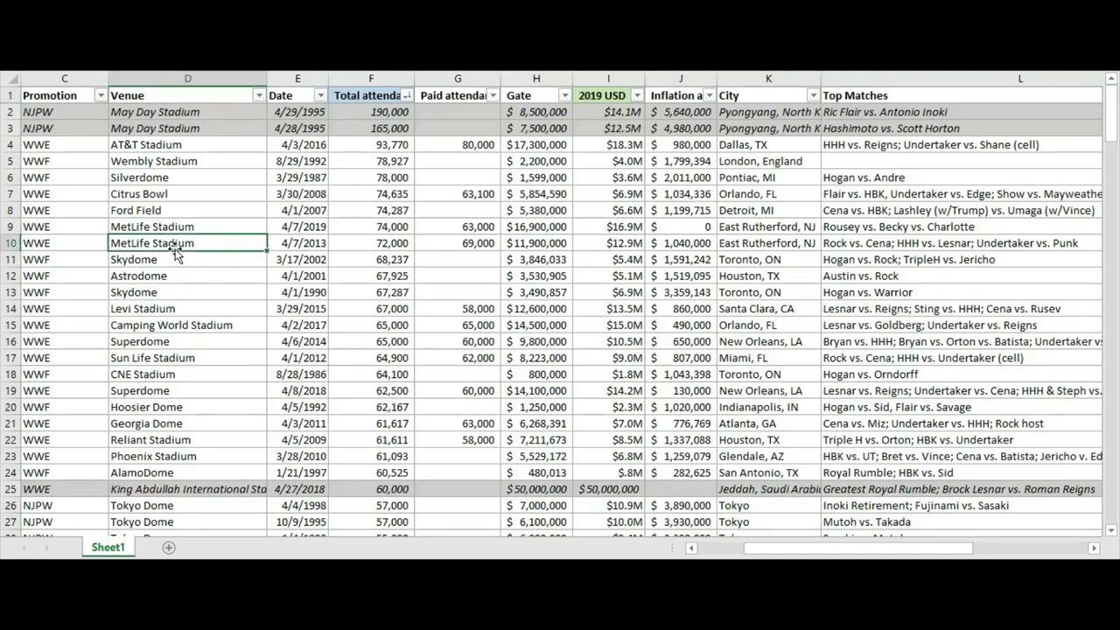
{"action": "left_click", "coordinate": [395, 246]}
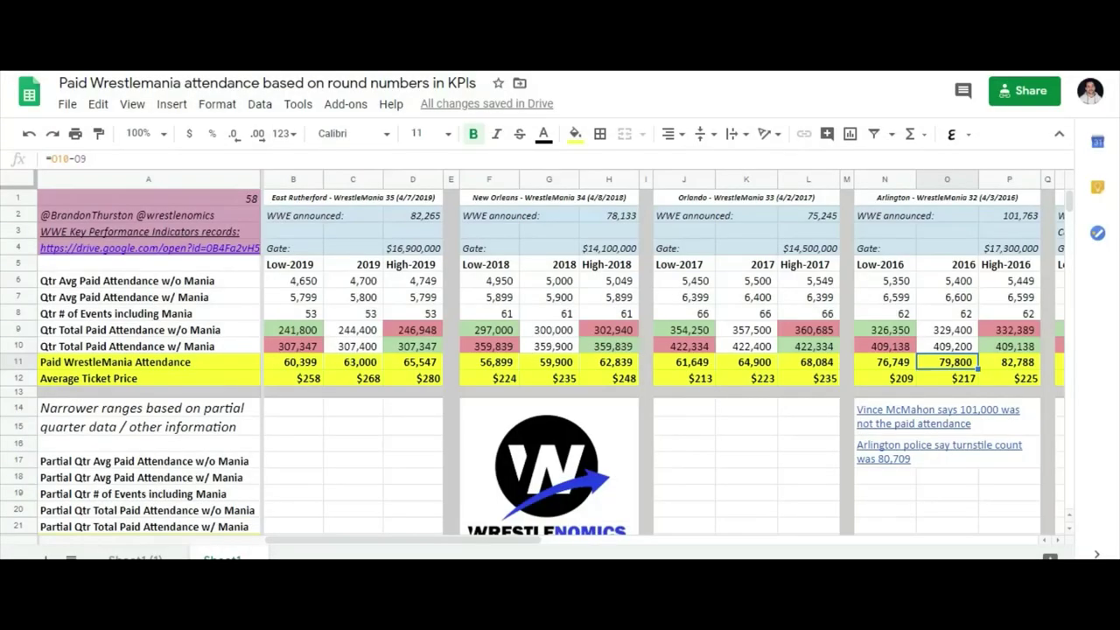
{"action": "left_click_drag", "start_coordinate": [297, 549], "coordinate": [598, 540]}
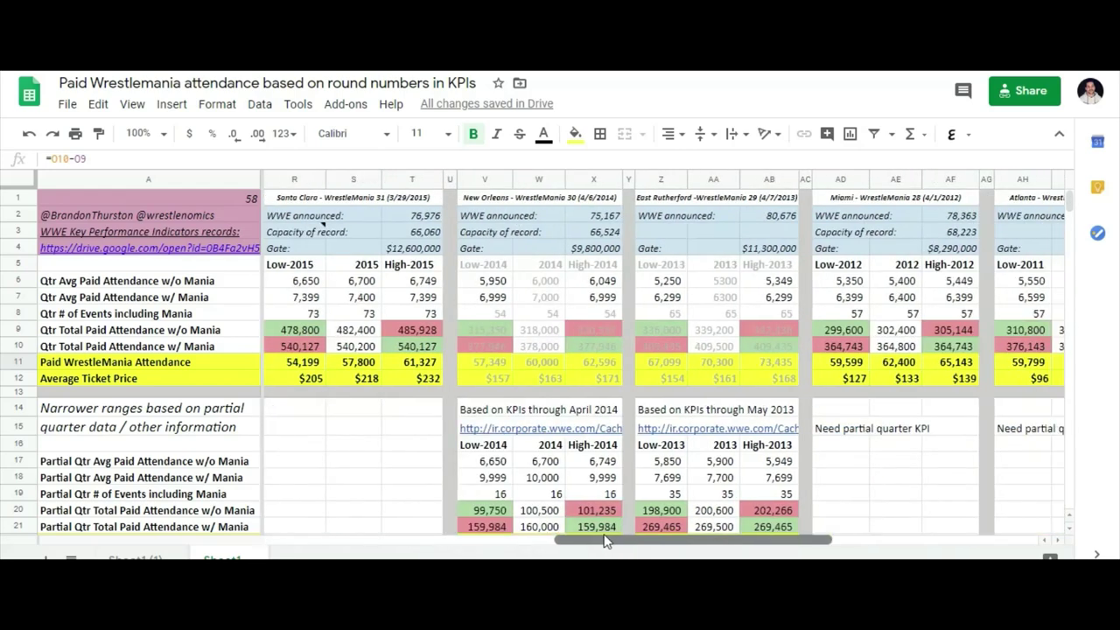
{"action": "left_click", "coordinate": [783, 218]}
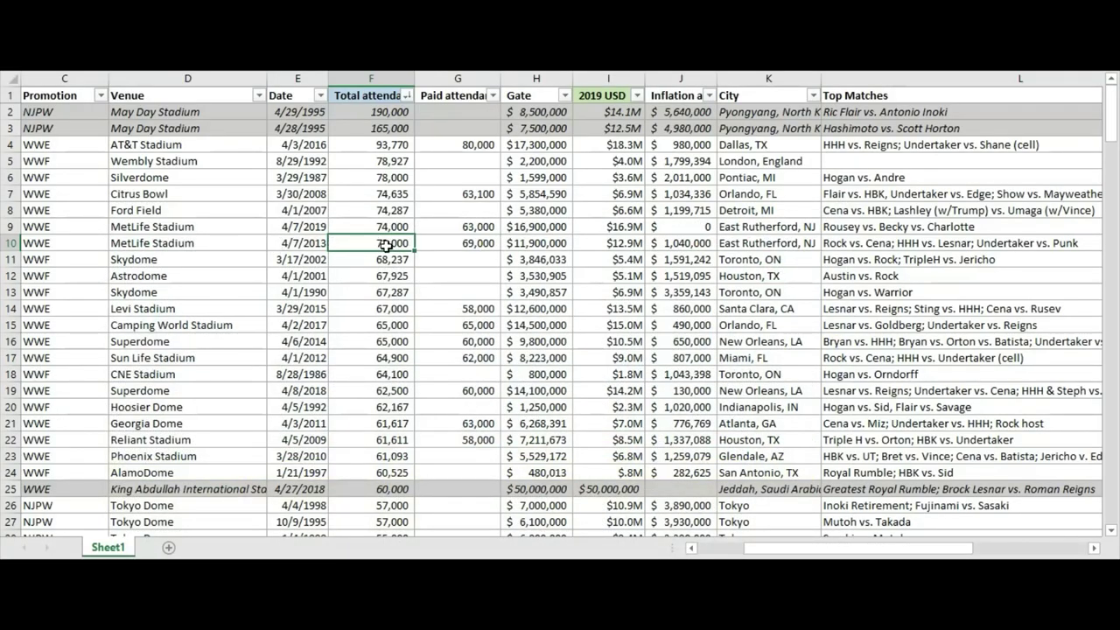
{"action": "left_click", "coordinate": [467, 244]}
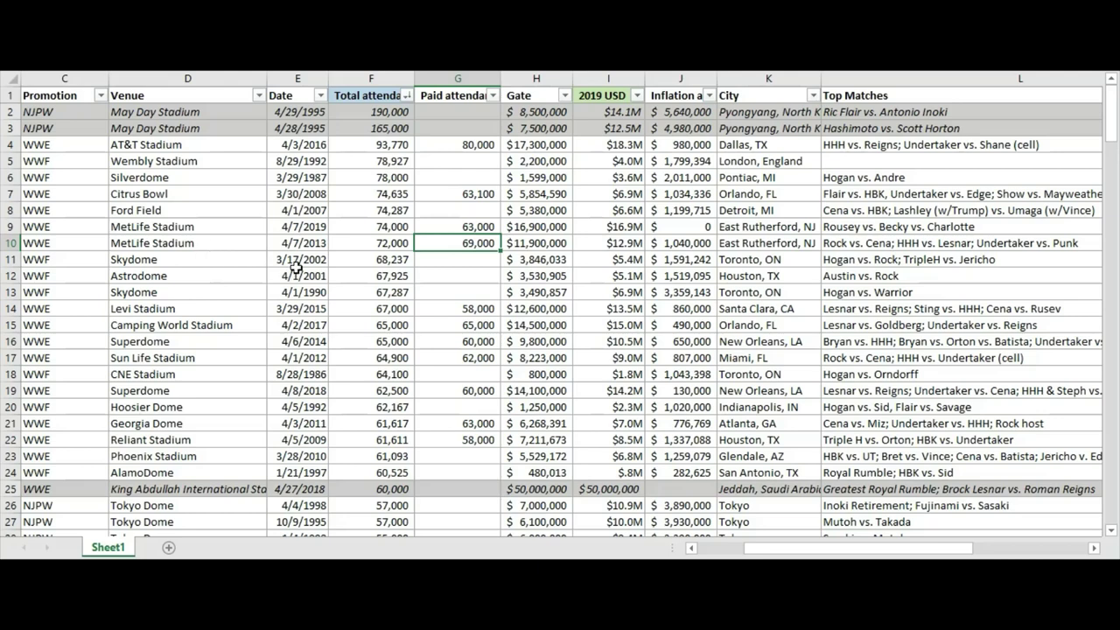
Step: Look at the 2002 Skydome and 2001 Astrodome shows and check the Astrodome's total attendance
{"action": "left_click", "coordinate": [172, 261]}
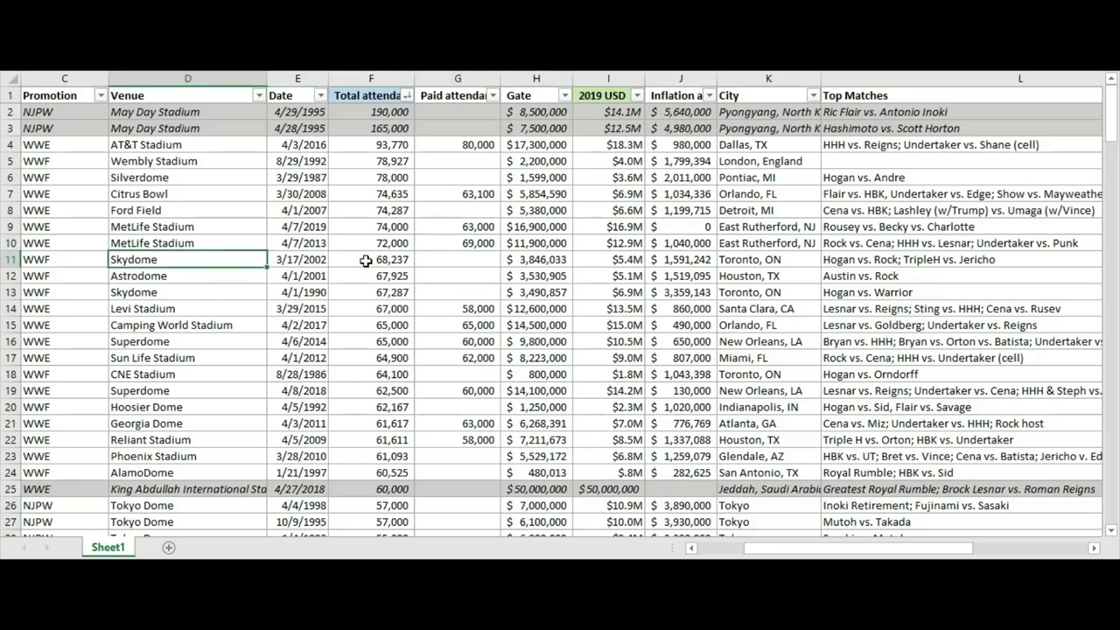
{"action": "left_click", "coordinate": [197, 276]}
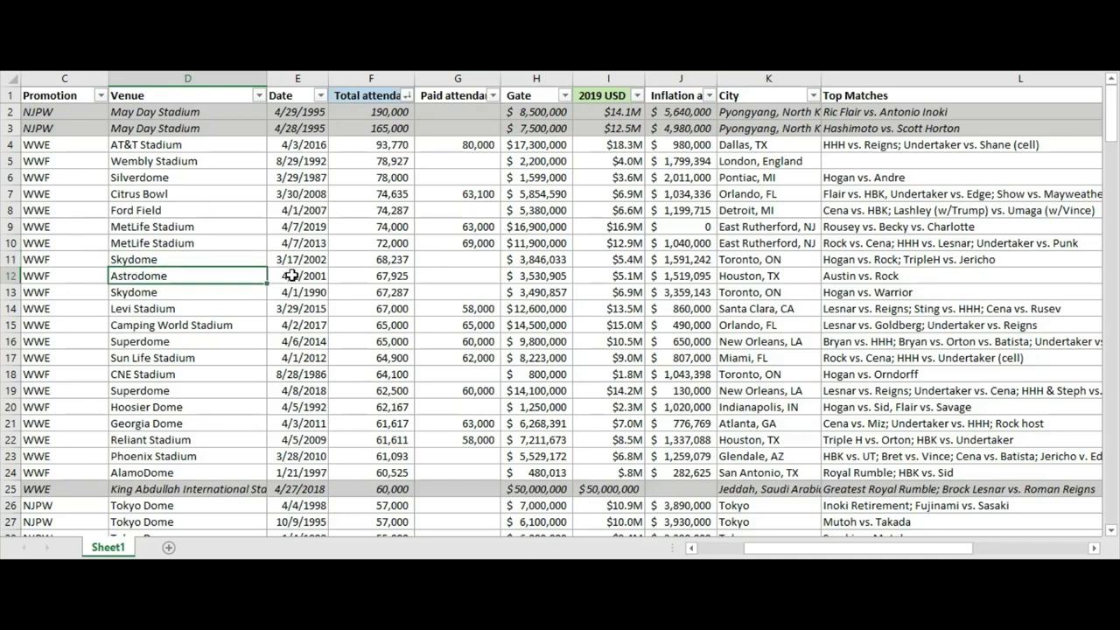
{"action": "left_click", "coordinate": [391, 280]}
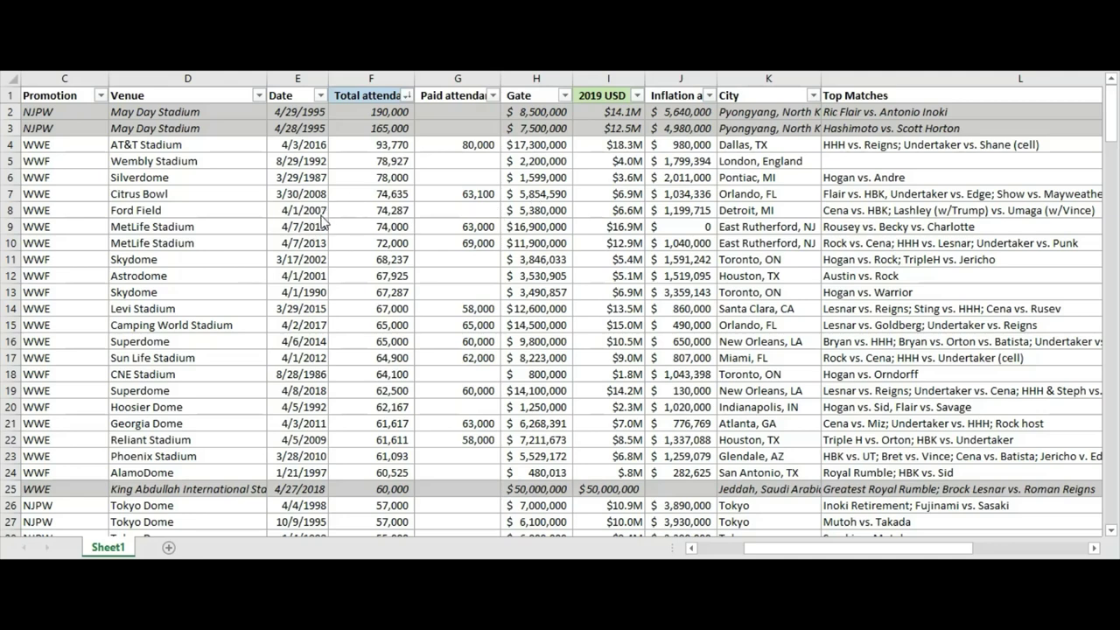
Step: Go row by row through the total attendance of the shows ranked below the Astrodome
{"action": "key", "text": "Down"}
{"action": "key", "text": "Down"}
{"action": "key", "text": "Down"}
{"action": "key", "text": "Down"}
{"action": "key", "text": "Down"}
{"action": "key", "text": "Down"}
{"action": "key", "text": "Down"}
{"action": "key", "text": "Down"}
{"action": "key", "text": "Down"}
{"action": "key", "text": "Down"}
{"action": "key", "text": "Down"}
Step: Check the date and gate of the AT&T Stadium show and look through the lower-ranked shows
{"action": "left_click", "coordinate": [302, 147]}
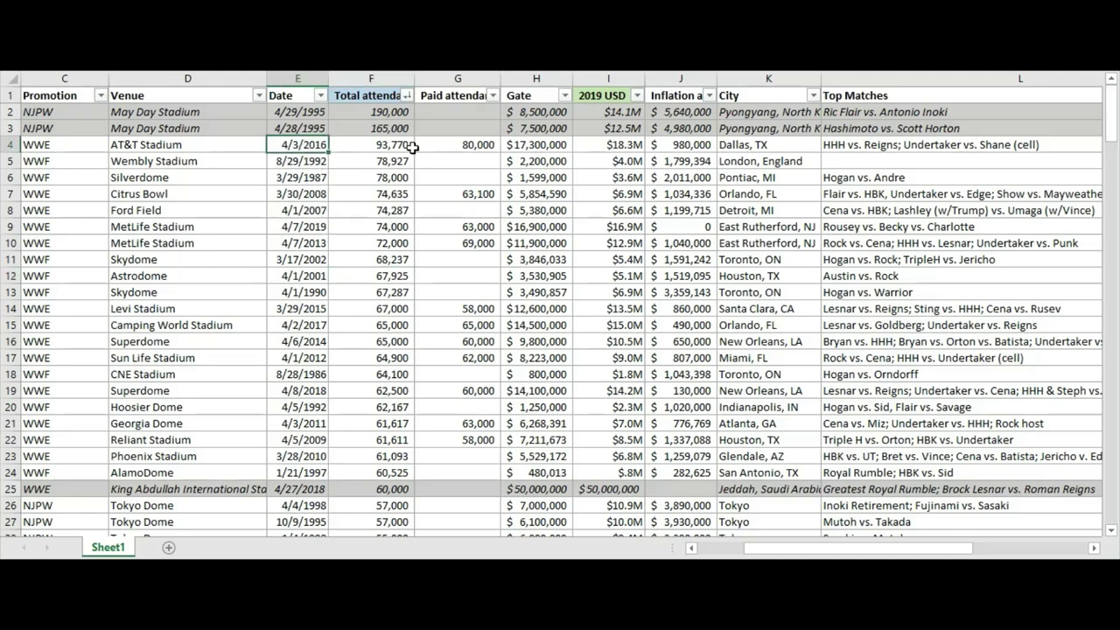
{"action": "left_click", "coordinate": [533, 145]}
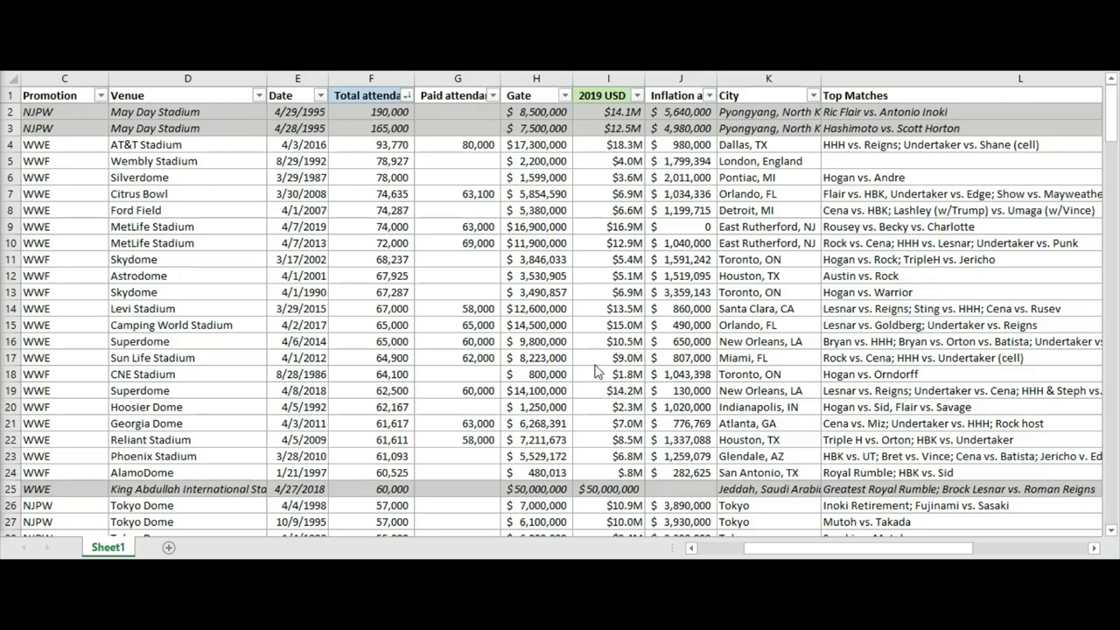
{"action": "scroll", "coordinate": [497, 303], "scroll_direction": "down", "scroll_amount": 7}
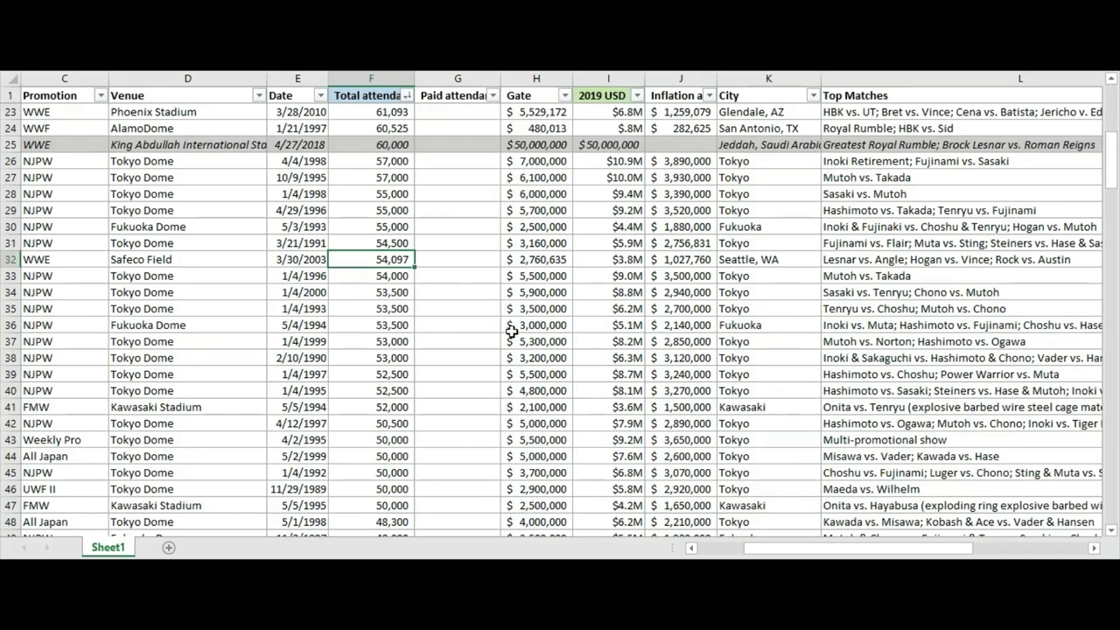
{"action": "scroll", "coordinate": [532, 326], "scroll_direction": "down", "scroll_amount": 4}
{"action": "scroll", "coordinate": [532, 326], "scroll_direction": "up", "scroll_amount": 11}
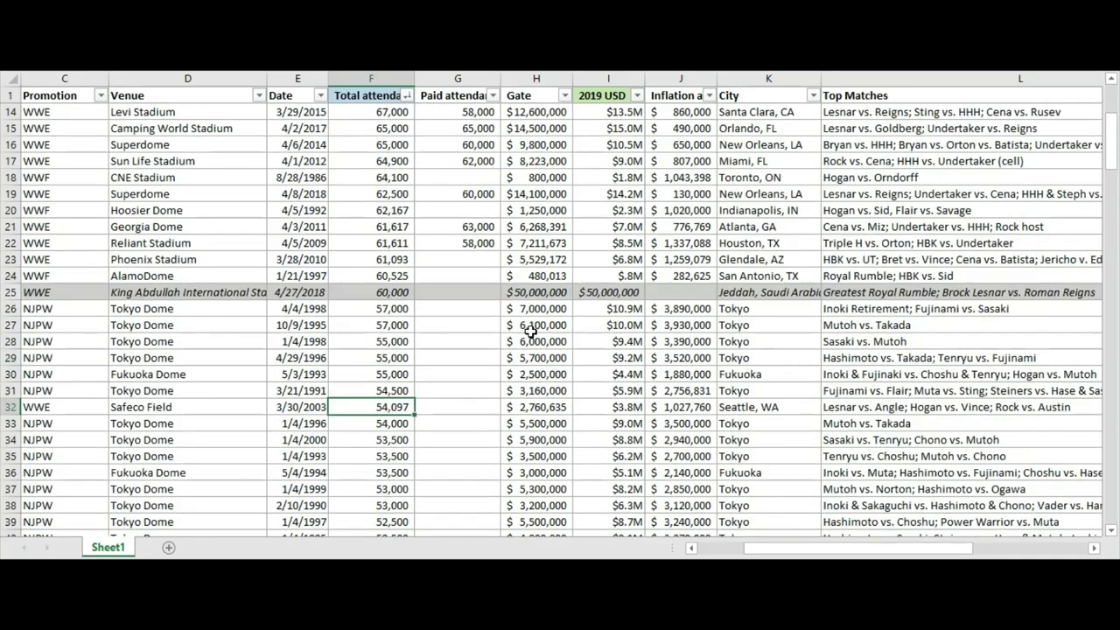
Step: Look through the shows ranked by 2019 USD gate and the chart of the top 10 inflation-adjusted gates
{"action": "left_click_drag", "start_coordinate": [775, 551], "coordinate": [868, 548]}
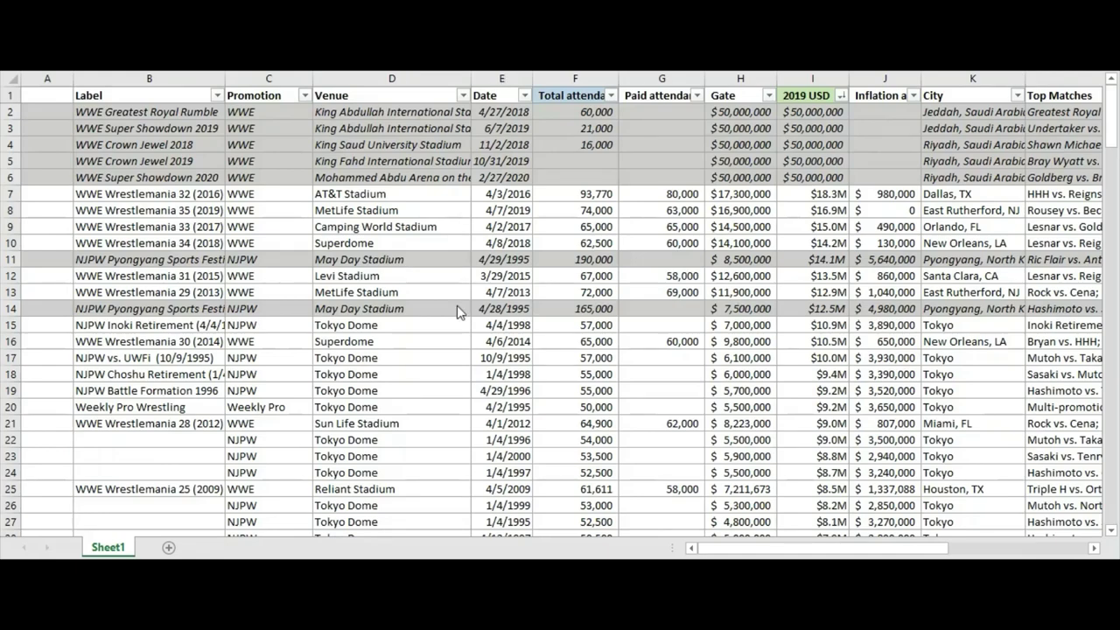
{"action": "scroll", "coordinate": [451, 403], "scroll_direction": "down", "scroll_amount": 5}
{"action": "scroll", "coordinate": [435, 419], "scroll_direction": "down", "scroll_amount": 4}
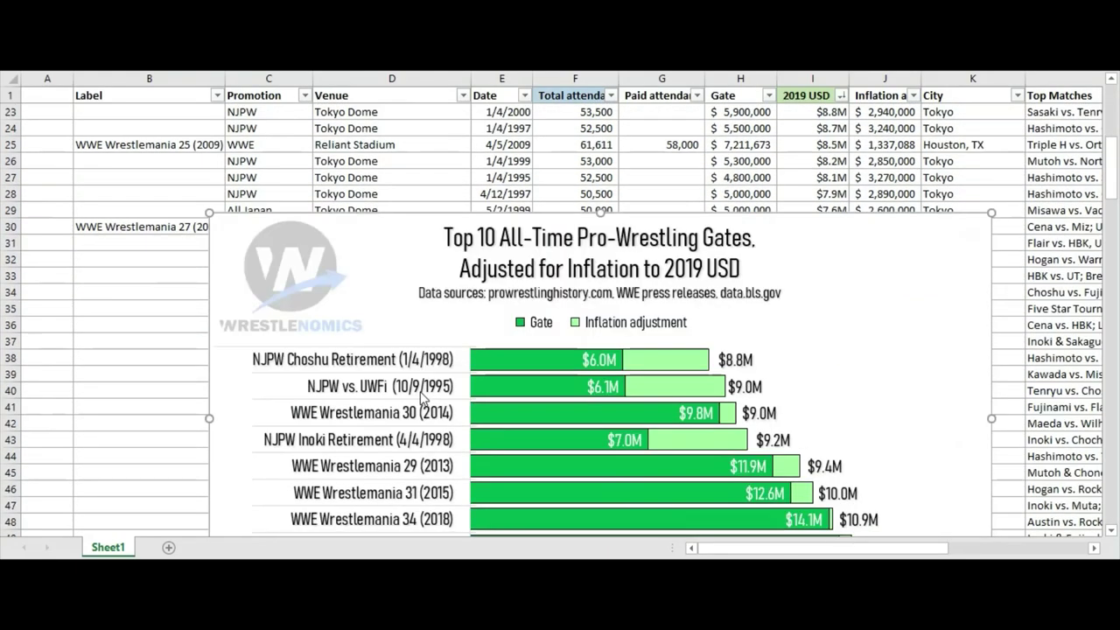
{"action": "scroll", "coordinate": [404, 227], "scroll_direction": "up", "scroll_amount": 9}
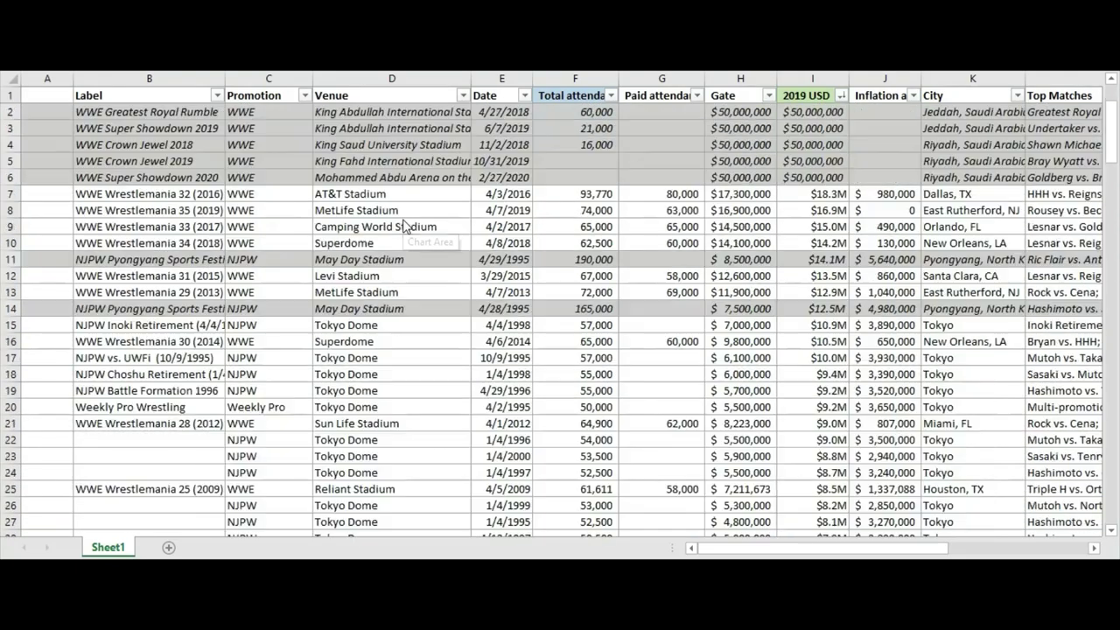
Step: Switch to the Wrestlenomics coffee mug workbook and highlight the 2008 to 2019 WrestleMania labels beside the attendance chart
{"action": "key", "text": "alt+Tab"}
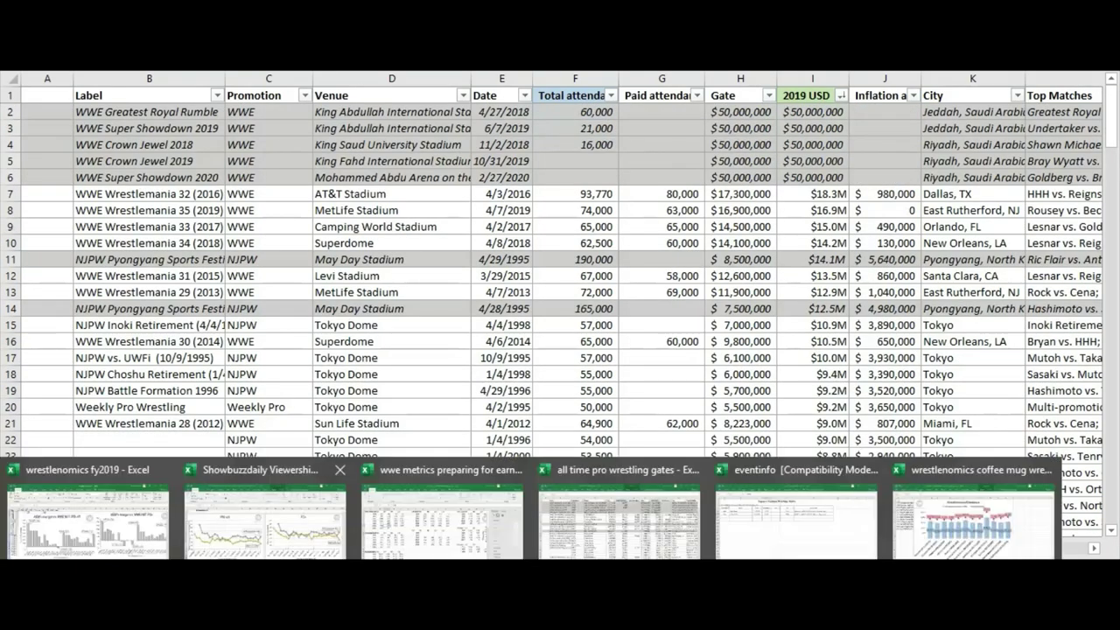
{"action": "left_click", "coordinate": [907, 507]}
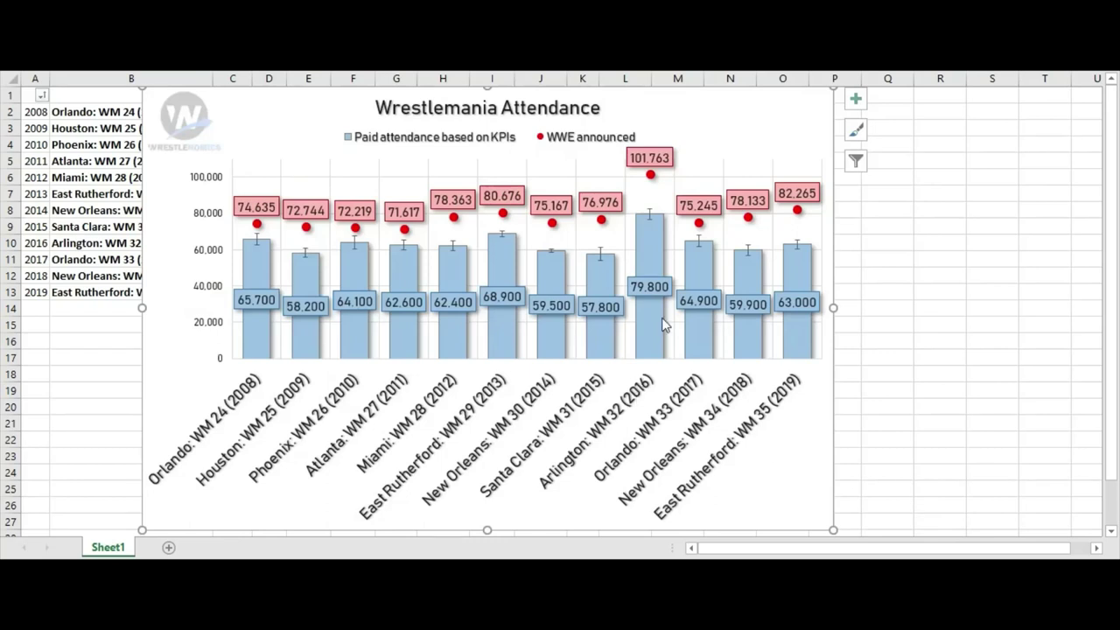
{"action": "left_click", "coordinate": [910, 292]}
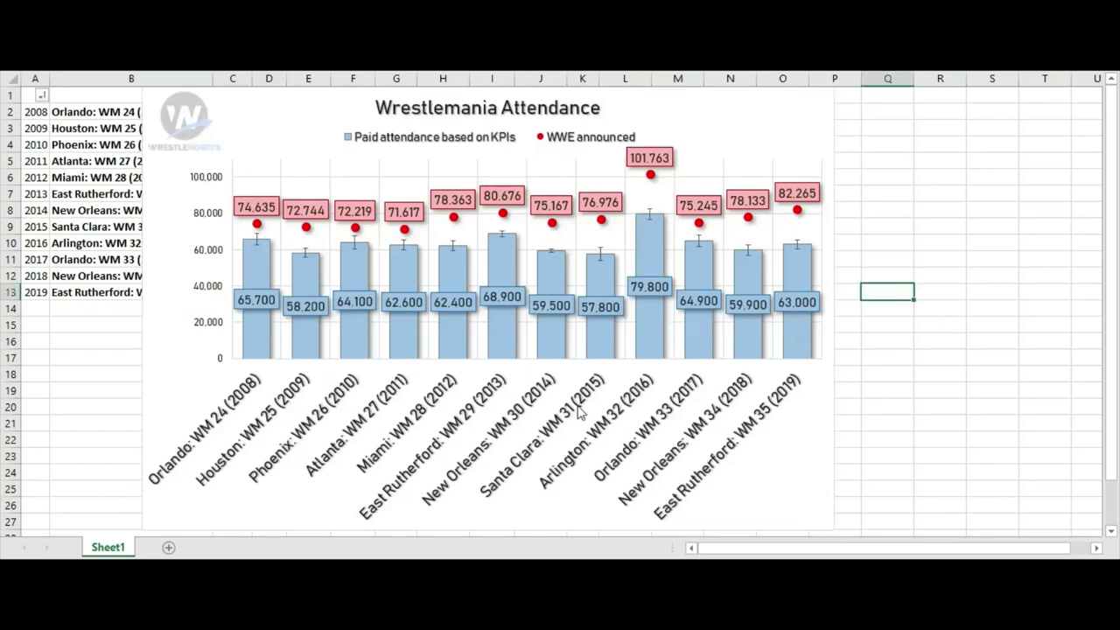
{"action": "left_click_drag", "start_coordinate": [70, 291], "coordinate": [66, 114]}
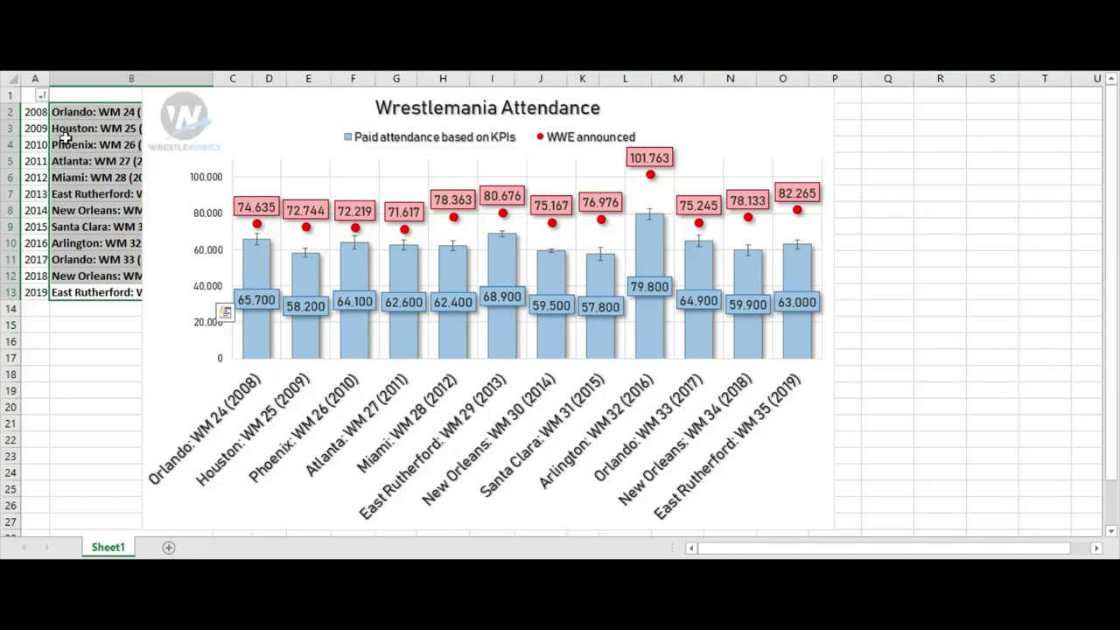
Step: Return to the stadium gates workbook, close the Format Shape pane and show the full chart of the top 10 inflation-adjusted gates
{"action": "left_click", "coordinate": [970, 327]}
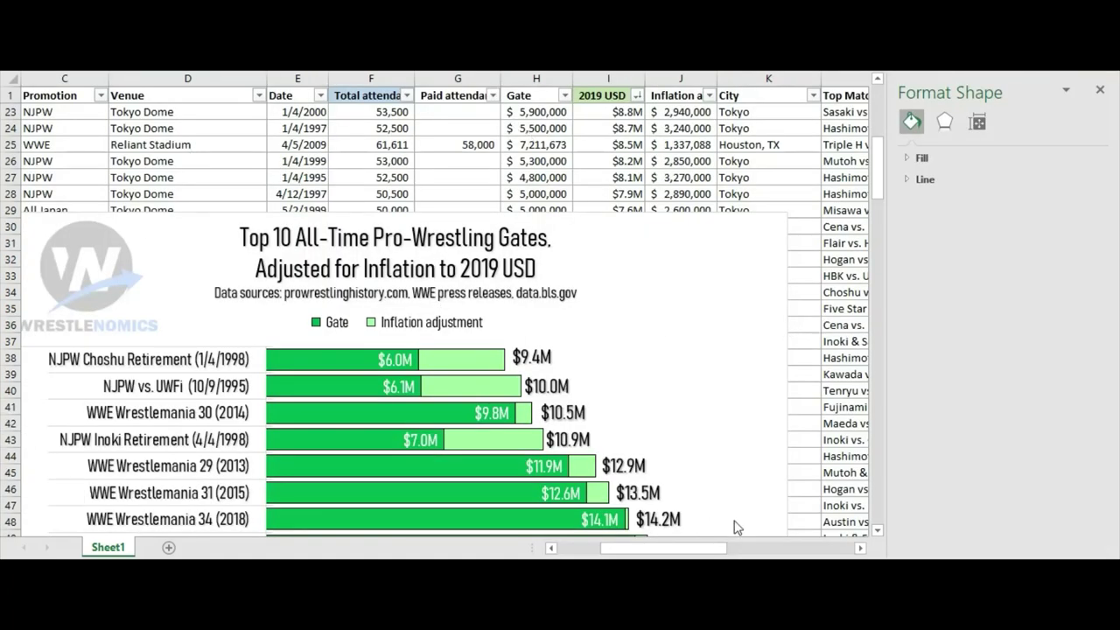
{"action": "key", "text": "Escape"}
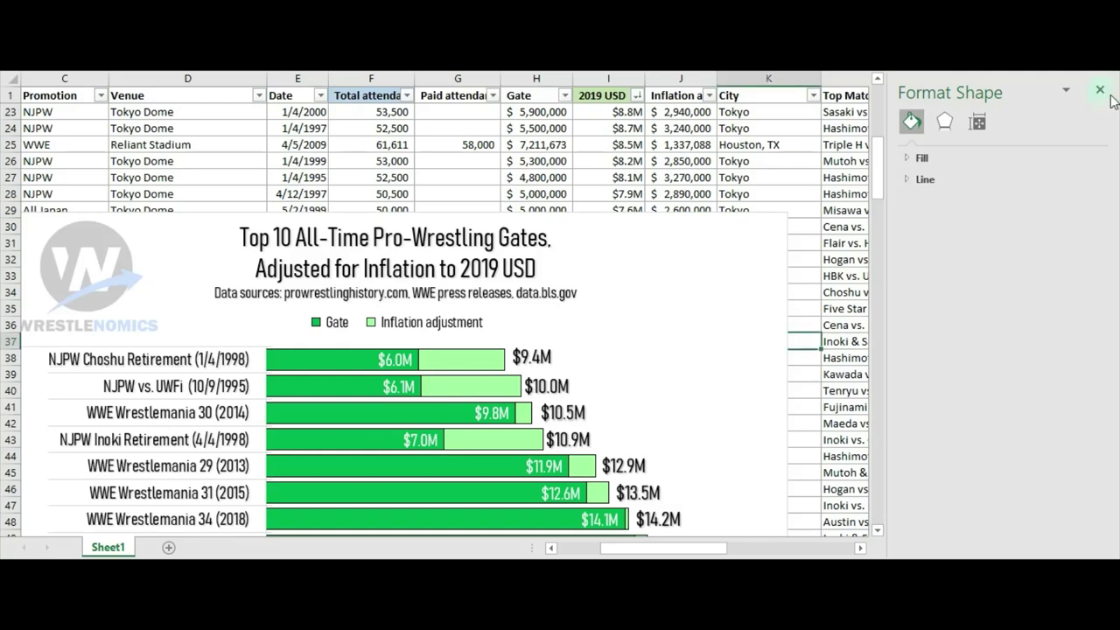
{"action": "left_click", "coordinate": [1100, 90]}
{"action": "scroll", "coordinate": [992, 388], "scroll_direction": "left", "scroll_amount": 2}
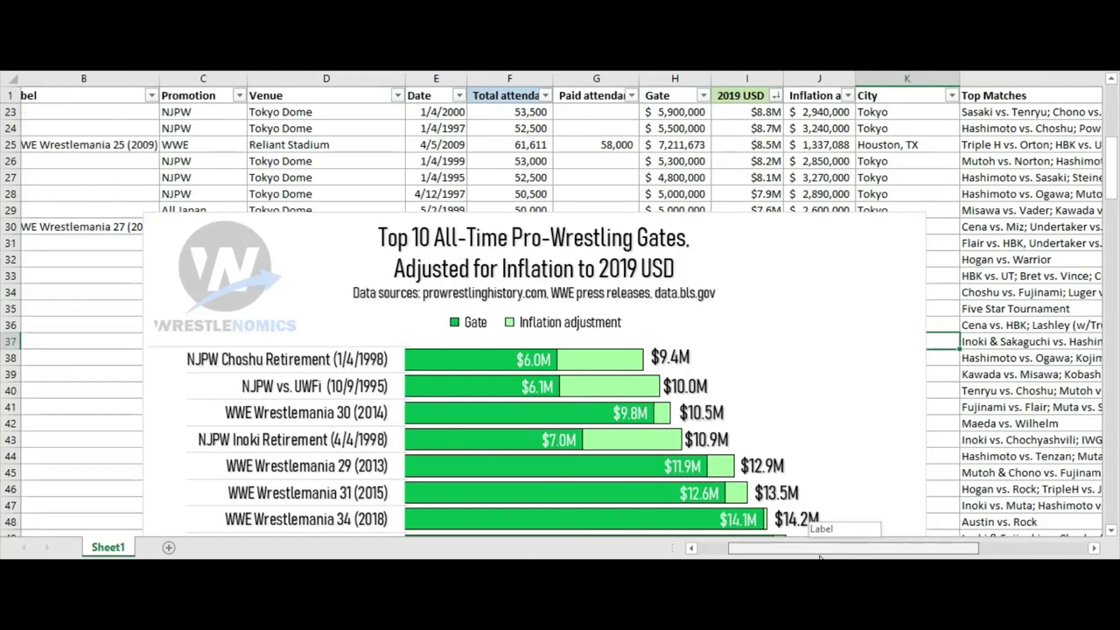
{"action": "scroll", "coordinate": [993, 387], "scroll_direction": "down", "scroll_amount": 3}
{"action": "scroll", "coordinate": [1006, 376], "scroll_direction": "up", "scroll_amount": 1}
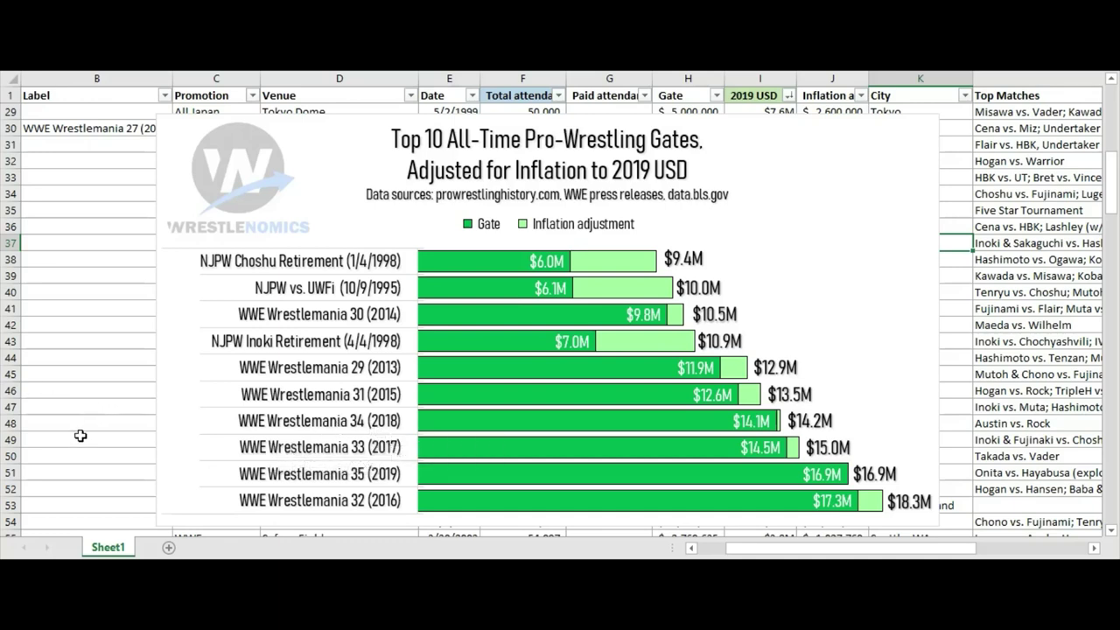
Step: Compare the shows ranked by 2019 USD gate with the bars in the top 10 inflation-adjusted gates chart
{"action": "scroll", "coordinate": [81, 429], "scroll_direction": "up", "scroll_amount": 5}
{"action": "scroll", "coordinate": [80, 429], "scroll_direction": "up", "scroll_amount": 4}
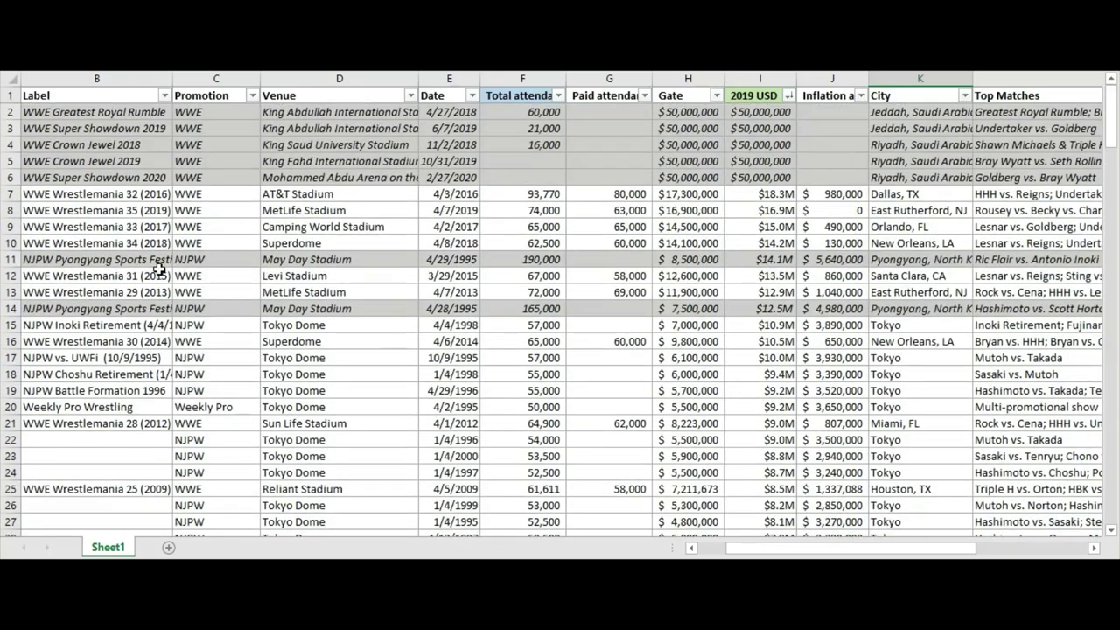
{"action": "scroll", "coordinate": [494, 405], "scroll_direction": "down", "scroll_amount": 10}
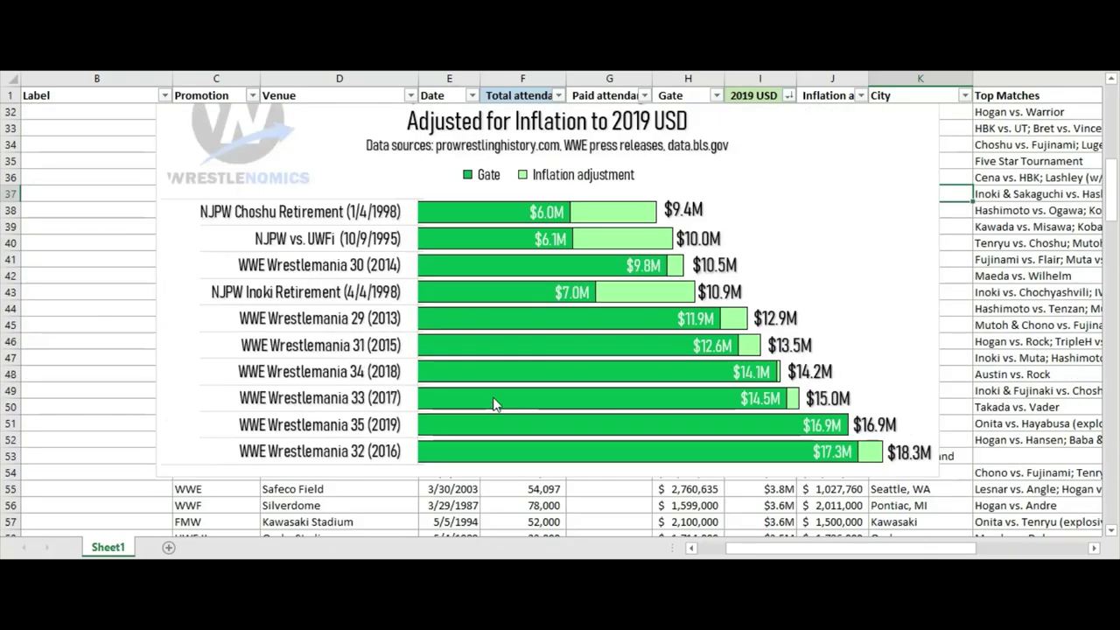
{"action": "scroll", "coordinate": [494, 404], "scroll_direction": "up", "scroll_amount": 1}
{"action": "scroll", "coordinate": [493, 404], "scroll_direction": "up", "scroll_amount": 9}
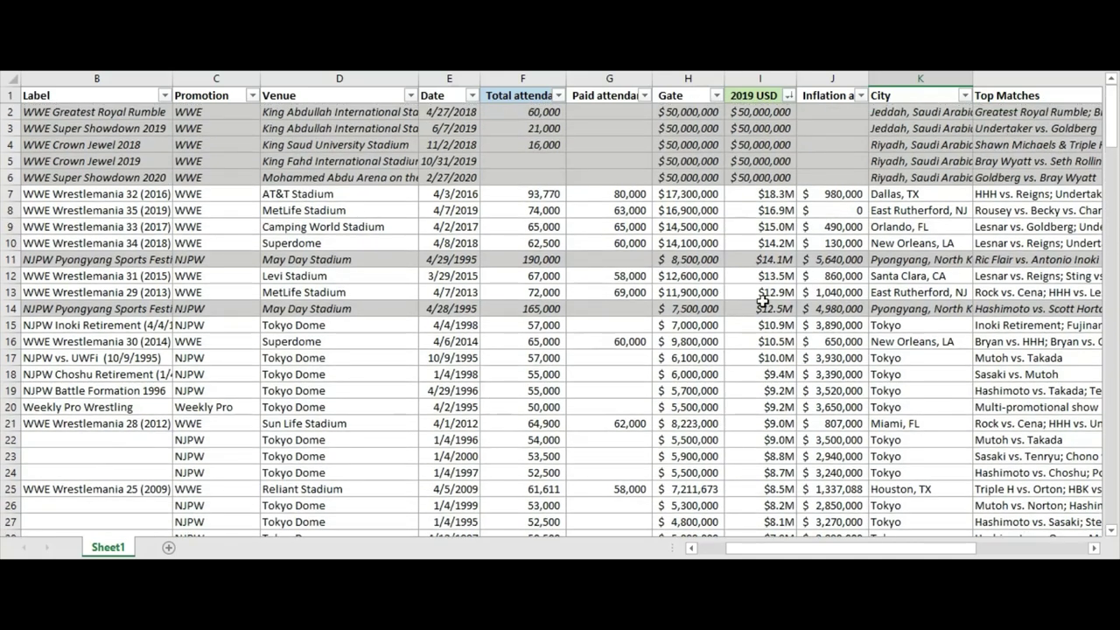
{"action": "left_click", "coordinate": [996, 247]}
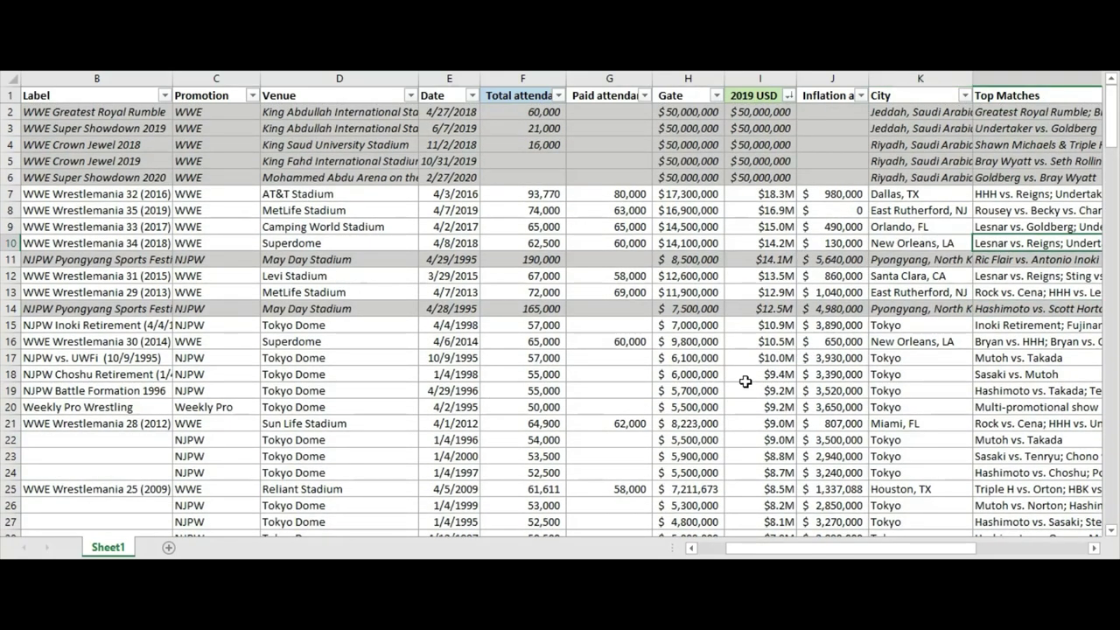
{"action": "left_click_drag", "start_coordinate": [779, 549], "coordinate": [748, 547]}
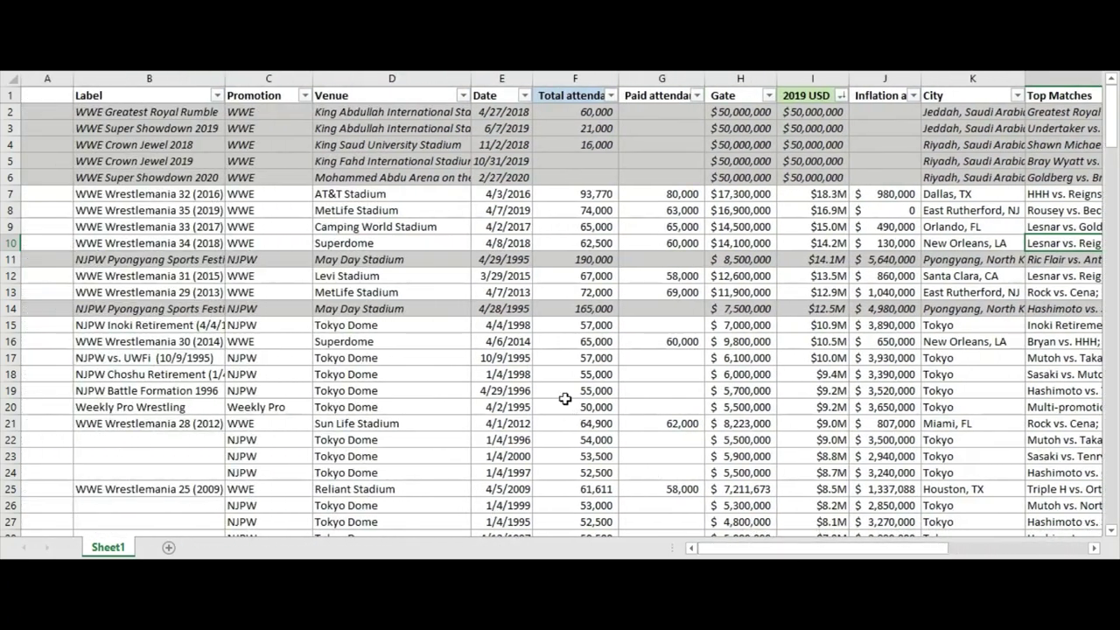
{"action": "scroll", "coordinate": [572, 396], "scroll_direction": "down", "scroll_amount": 10}
{"action": "scroll", "coordinate": [578, 396], "scroll_direction": "down", "scroll_amount": 1}
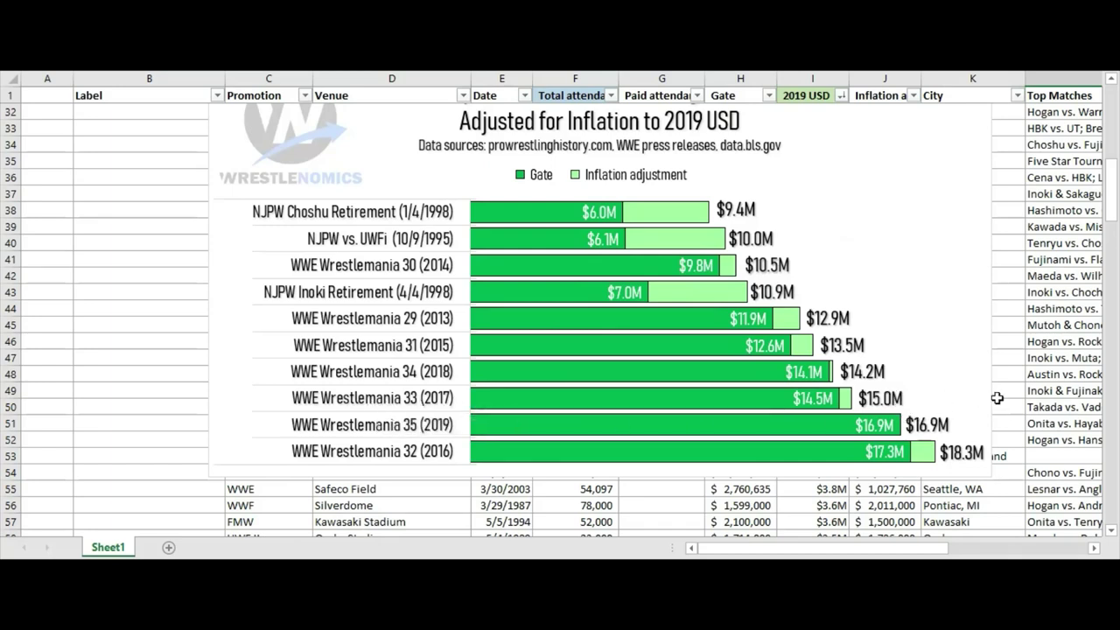
{"action": "scroll", "coordinate": [720, 358], "scroll_direction": "up", "scroll_amount": 10}
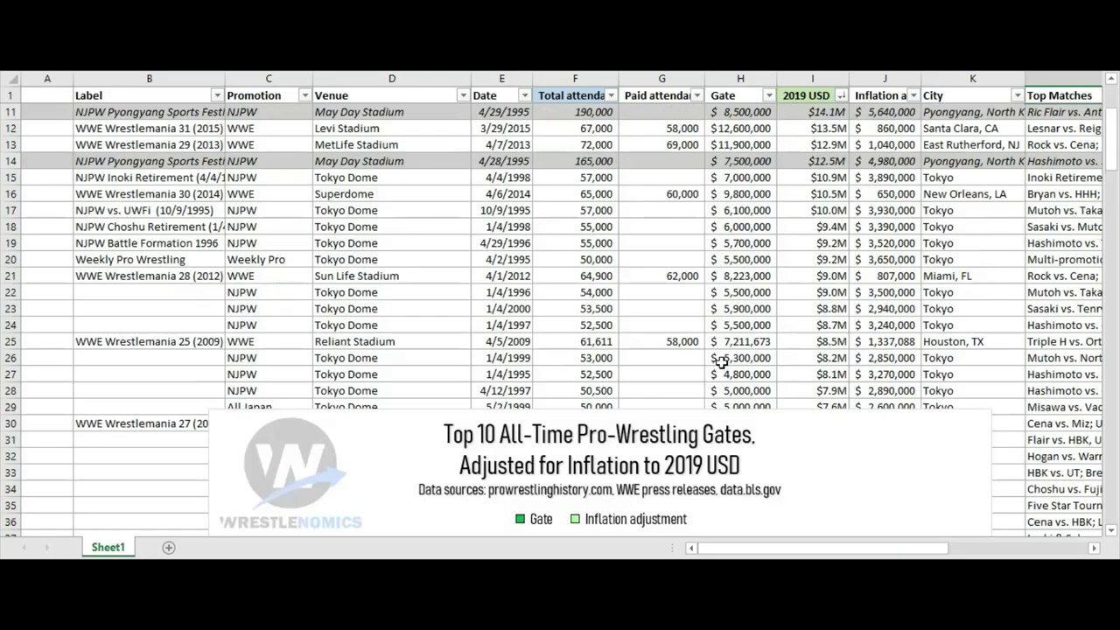
{"action": "key", "text": "Up"}
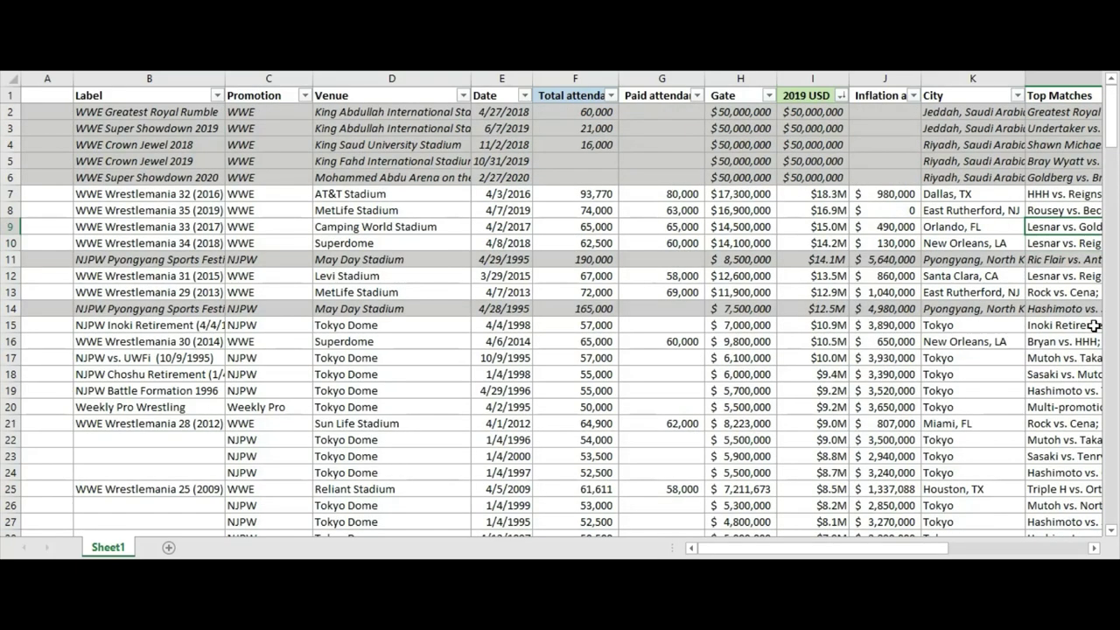
{"action": "mouse_move", "coordinate": [817, 551]}
{"action": "left_mouse_down"}
{"action": "mouse_move", "coordinate": [829, 551]}
{"action": "mouse_move", "coordinate": [816, 553]}
{"action": "left_mouse_up"}
{"action": "scroll", "coordinate": [570, 350], "scroll_direction": "down", "scroll_amount": 11}
{"action": "scroll", "coordinate": [515, 333], "scroll_direction": "up", "scroll_amount": 2}
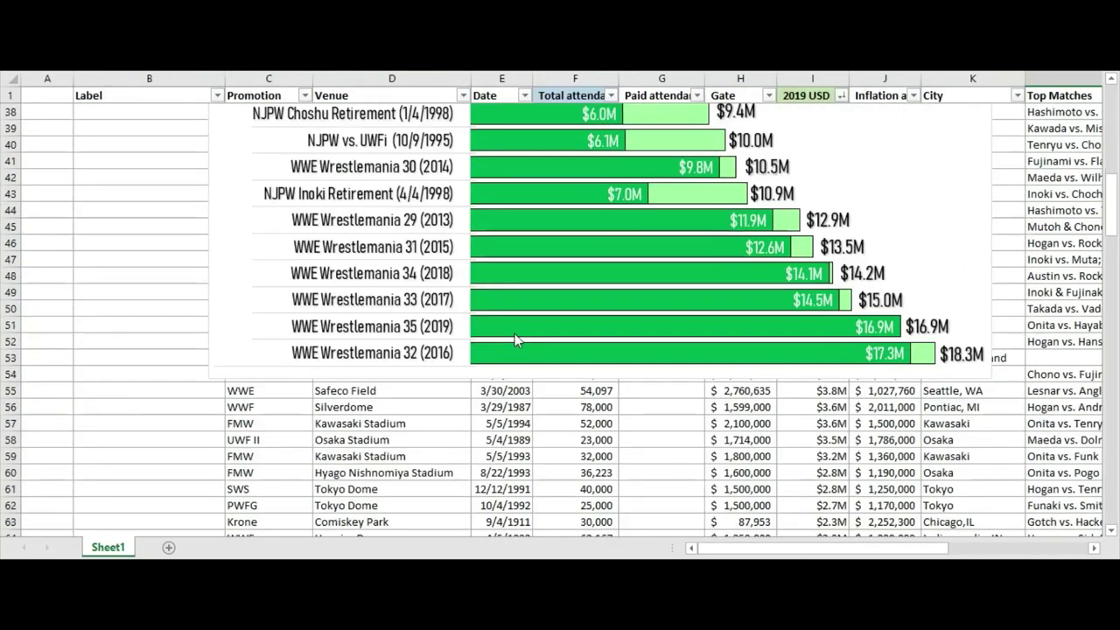
{"action": "scroll", "coordinate": [673, 380], "scroll_direction": "up", "scroll_amount": 1}
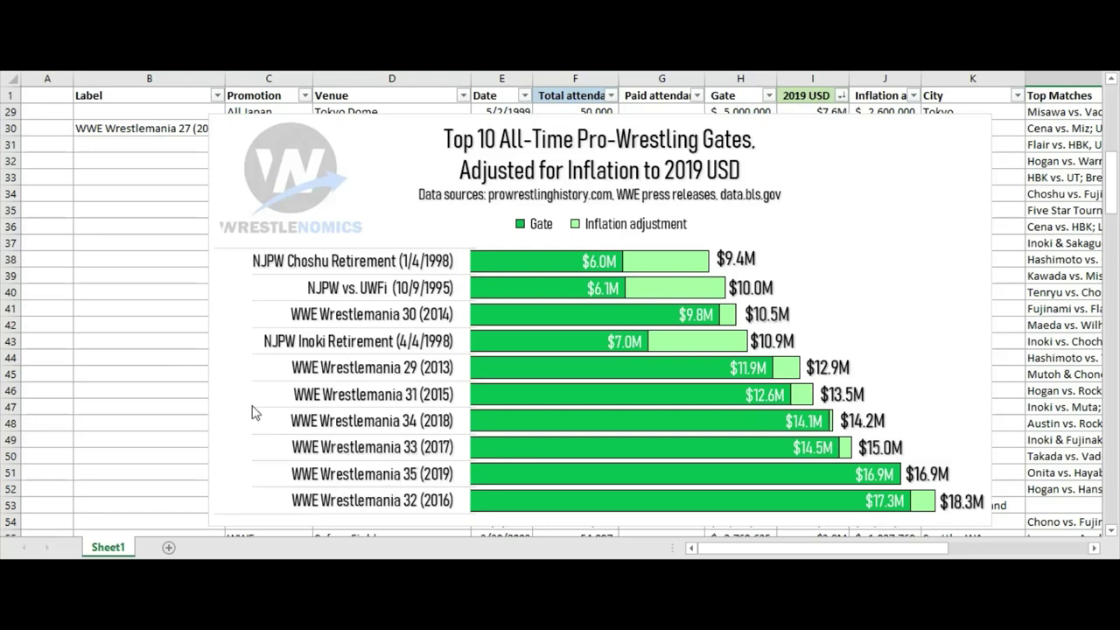
Step: Check the top matches of the highest-grossing shows, including WrestleMania 35, against the top 10 gates chart
{"action": "scroll", "coordinate": [245, 408], "scroll_direction": "up", "scroll_amount": 9}
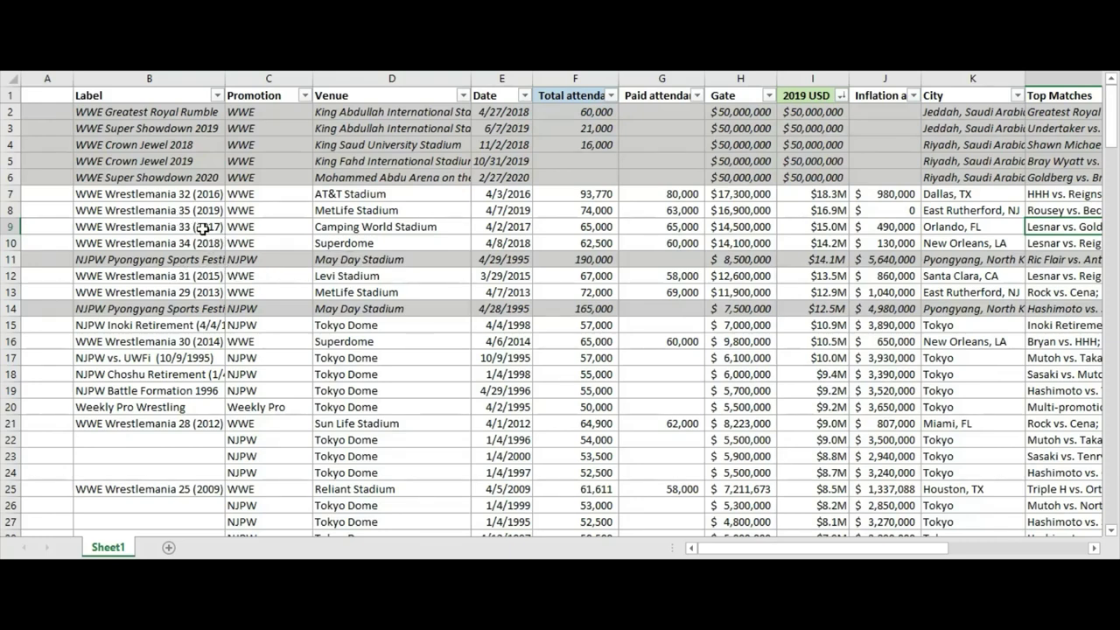
{"action": "left_click", "coordinate": [1079, 210]}
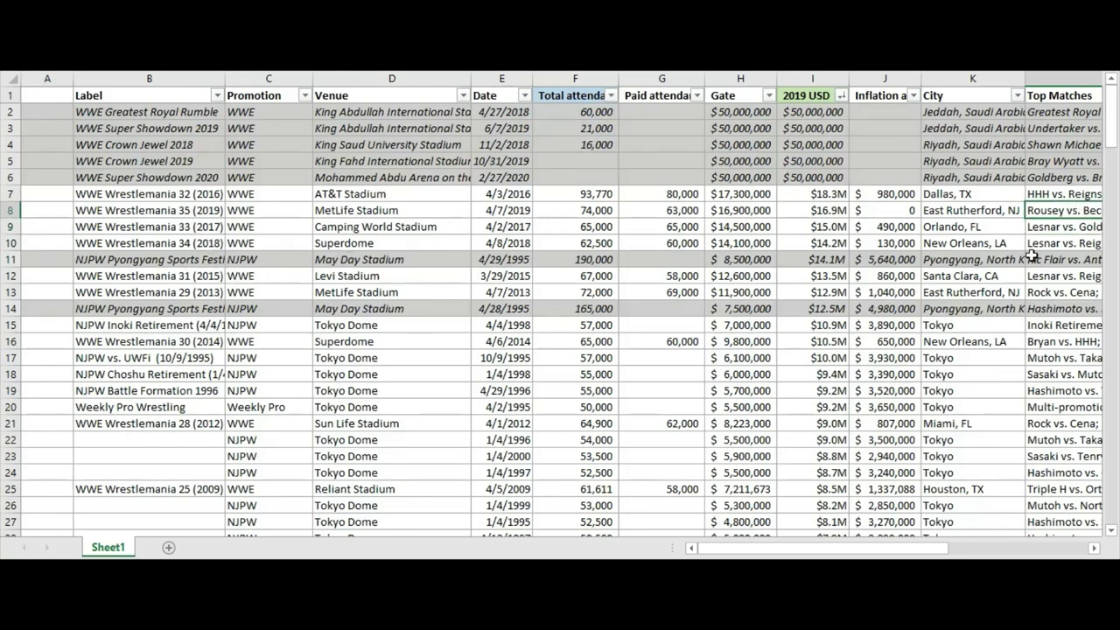
{"action": "mouse_move", "coordinate": [727, 551]}
{"action": "left_mouse_down"}
{"action": "mouse_move", "coordinate": [762, 551]}
{"action": "mouse_move", "coordinate": [729, 553]}
{"action": "left_mouse_up"}
{"action": "scroll", "coordinate": [500, 415], "scroll_direction": "down", "scroll_amount": 10}
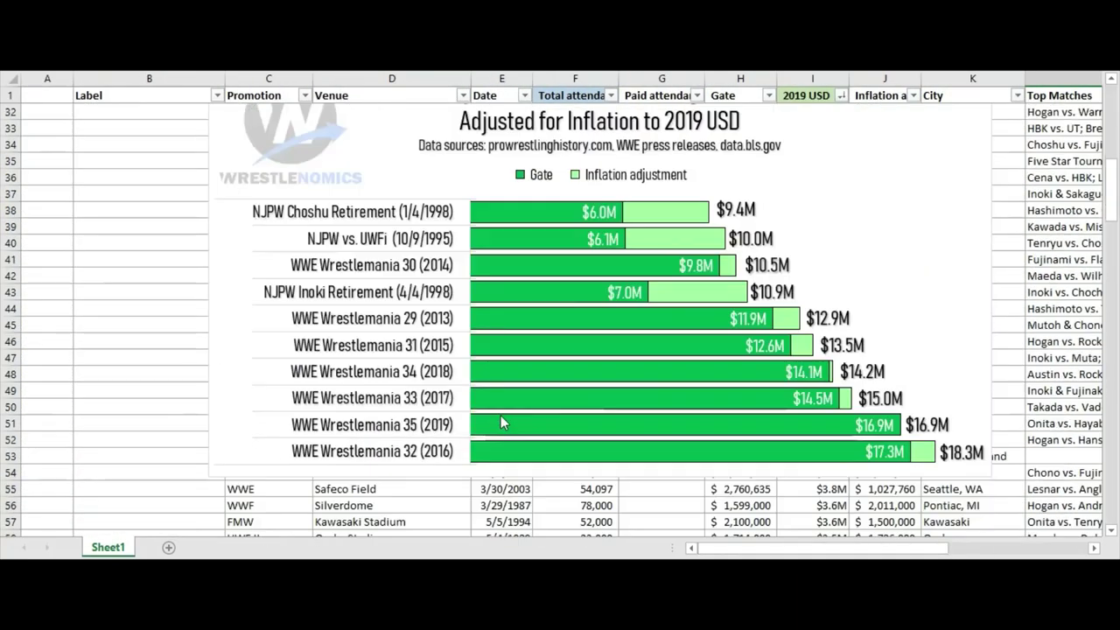
{"action": "scroll", "coordinate": [500, 415], "scroll_direction": "up", "scroll_amount": 1}
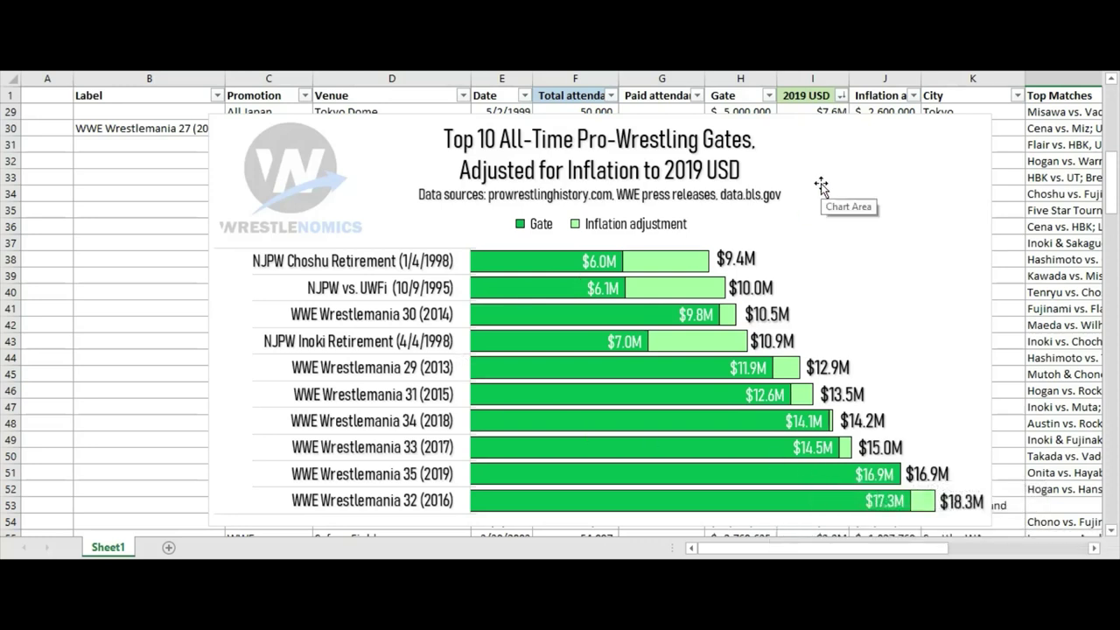
{"action": "scroll", "coordinate": [913, 263], "scroll_direction": "up", "scroll_amount": 9}
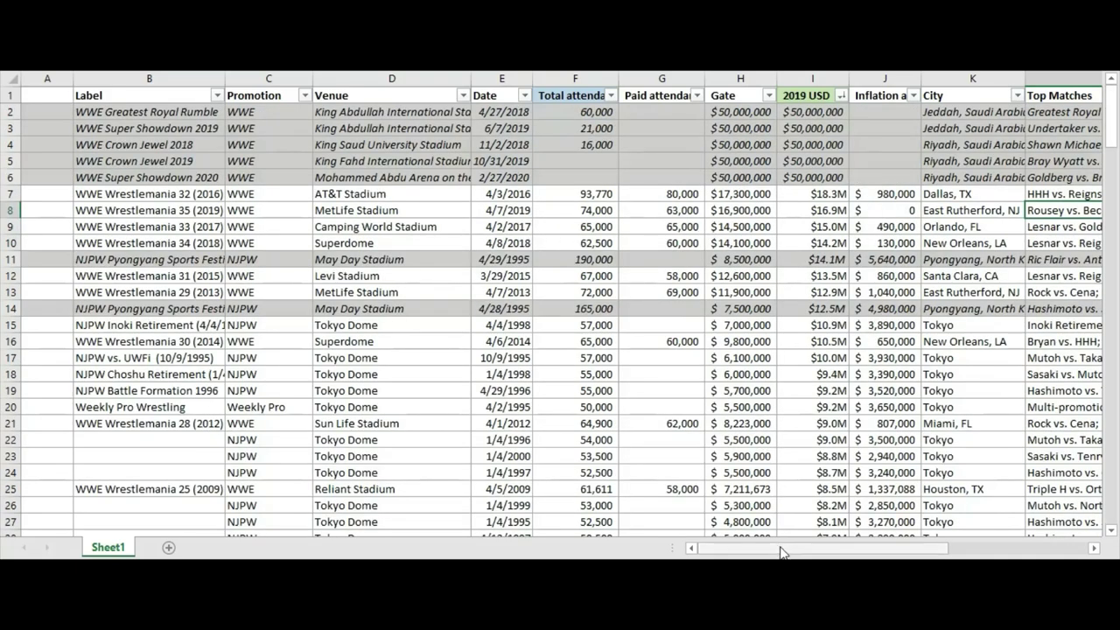
{"action": "left_click_drag", "start_coordinate": [780, 549], "coordinate": [836, 551]}
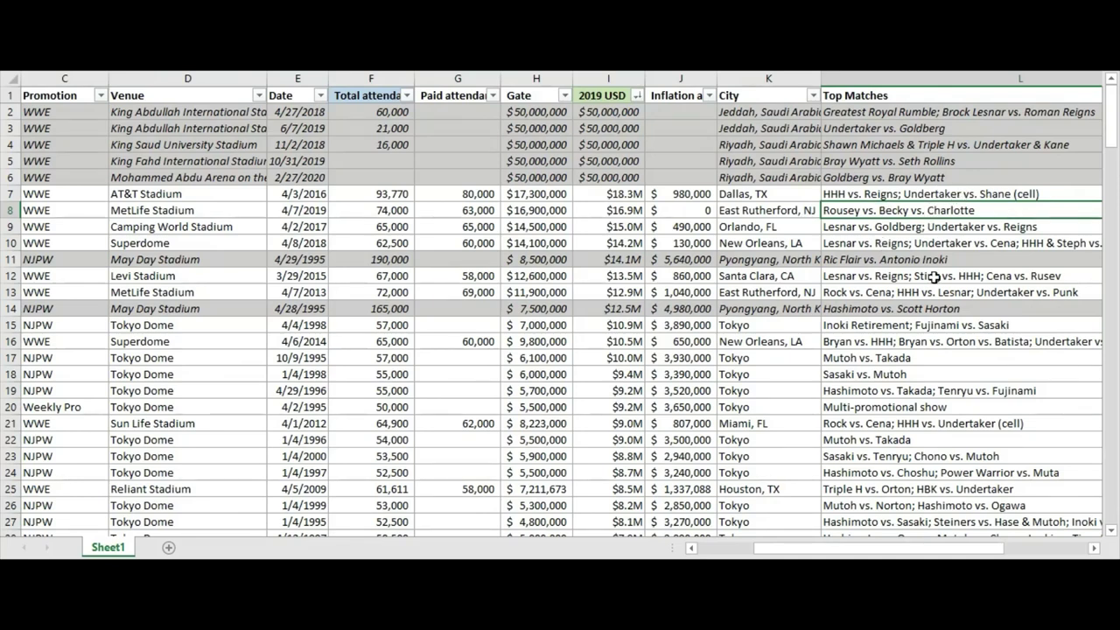
{"action": "left_click_drag", "start_coordinate": [944, 549], "coordinate": [892, 551]}
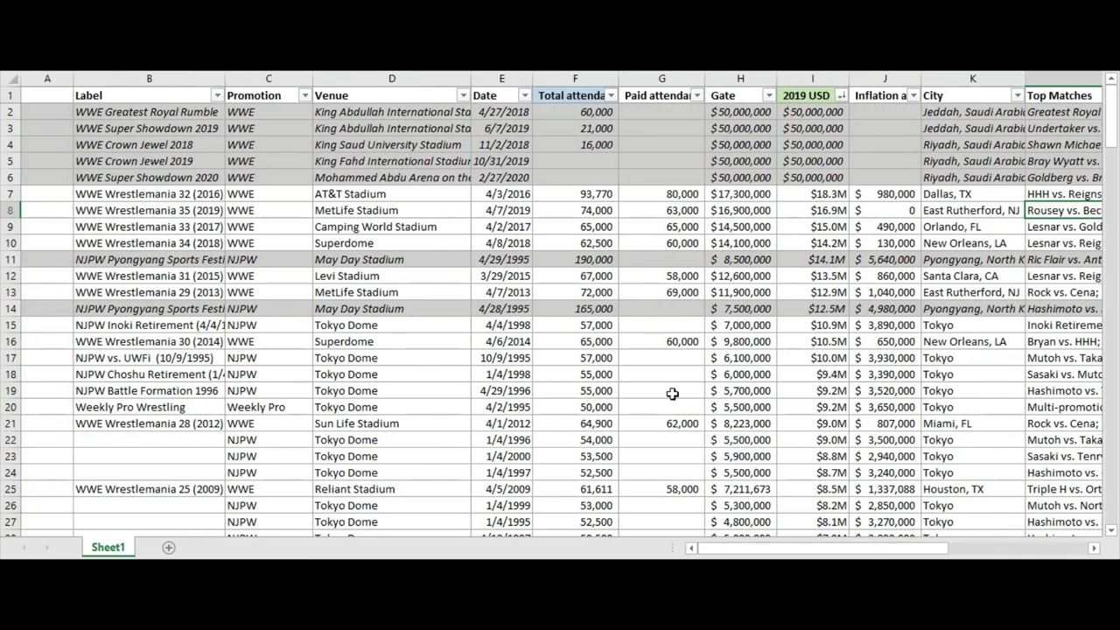
Step: Bring up the gates chart version that includes the Pyongyang and Saudi Arabia shows and look through its bars
{"action": "scroll", "coordinate": [664, 389], "scroll_direction": "down", "scroll_amount": 9}
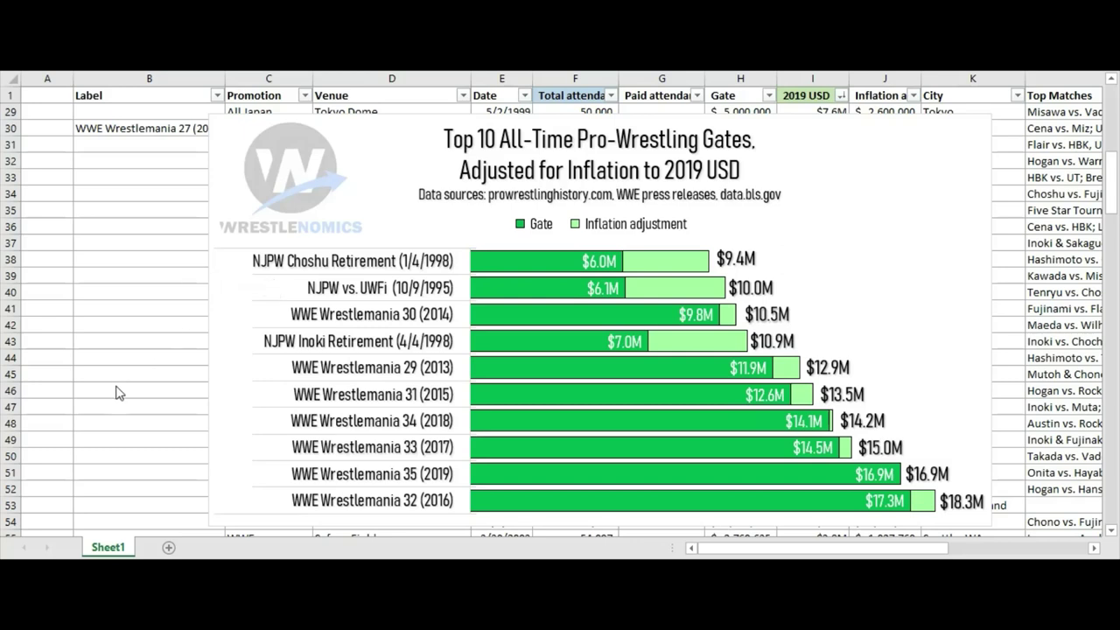
{"action": "left_click", "coordinate": [929, 140]}
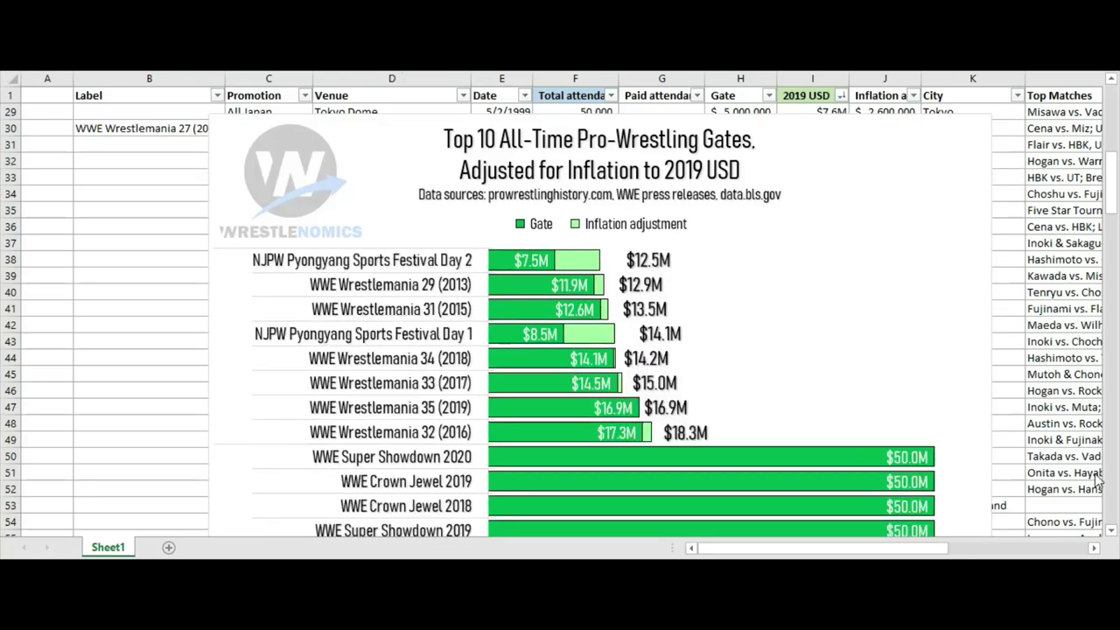
{"action": "left_click", "coordinate": [1111, 531]}
{"action": "left_click", "coordinate": [1111, 530]}
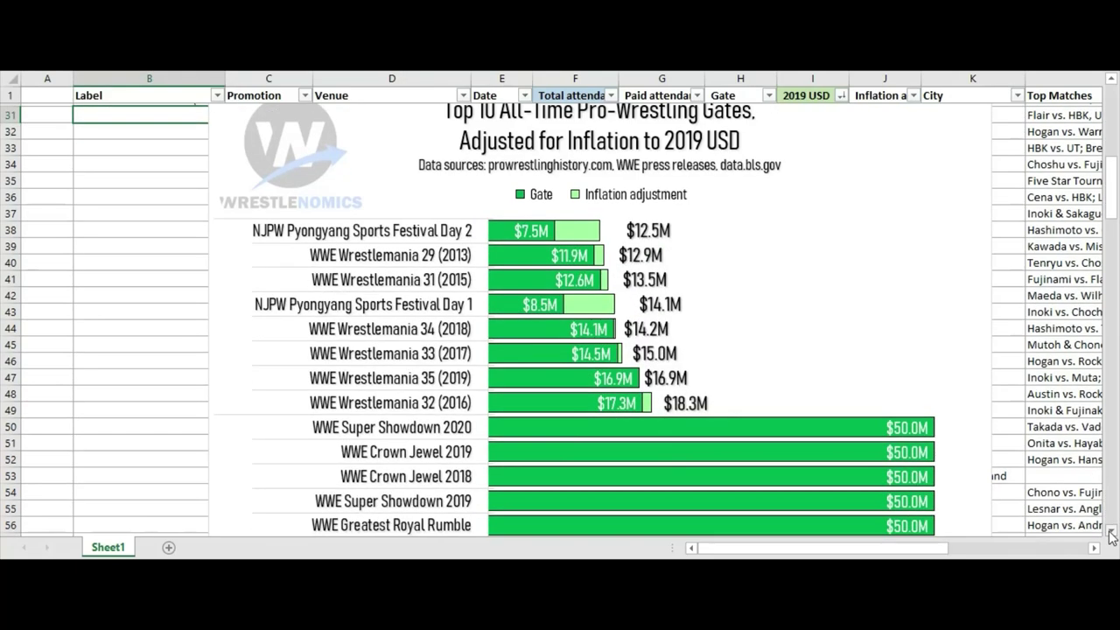
{"action": "left_click", "coordinate": [1111, 531]}
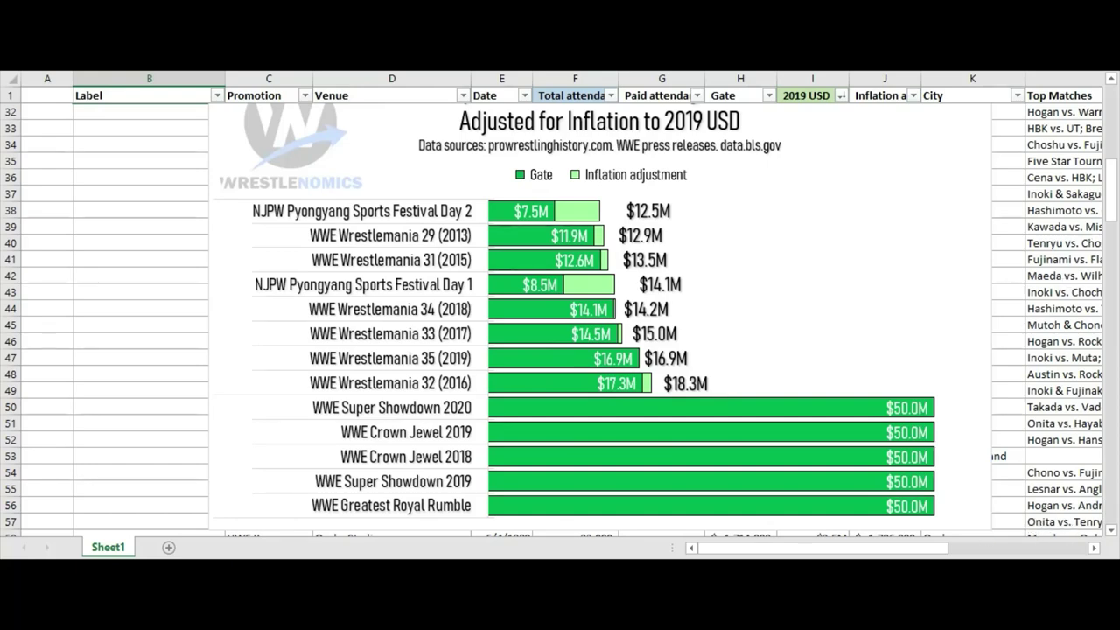
{"action": "scroll", "coordinate": [329, 457], "scroll_direction": "down", "scroll_amount": 1}
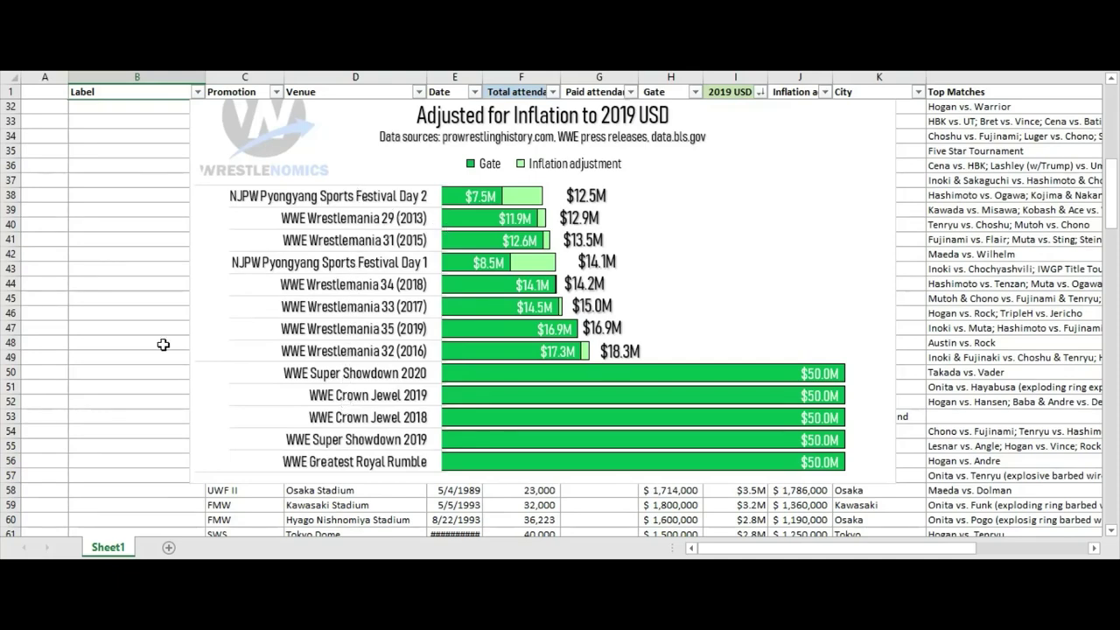
{"action": "scroll", "coordinate": [163, 345], "scroll_direction": "up", "scroll_amount": 1}
{"action": "scroll", "coordinate": [163, 332], "scroll_direction": "down", "scroll_amount": 1}
{"action": "scroll", "coordinate": [163, 329], "scroll_direction": "up", "scroll_amount": 1}
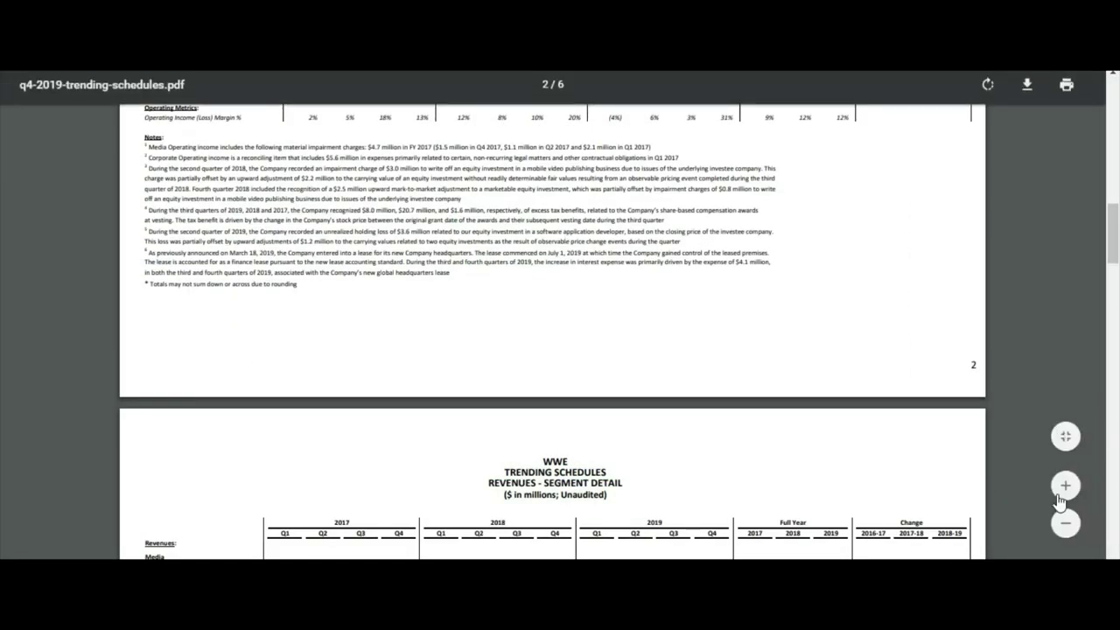
Step: In the q4-2019-trending-schedules PDF, enlarge the pages and examine the Q2 2018 Other media revenue in the Revenues - Segment Detail table
{"action": "left_click", "coordinate": [1063, 493]}
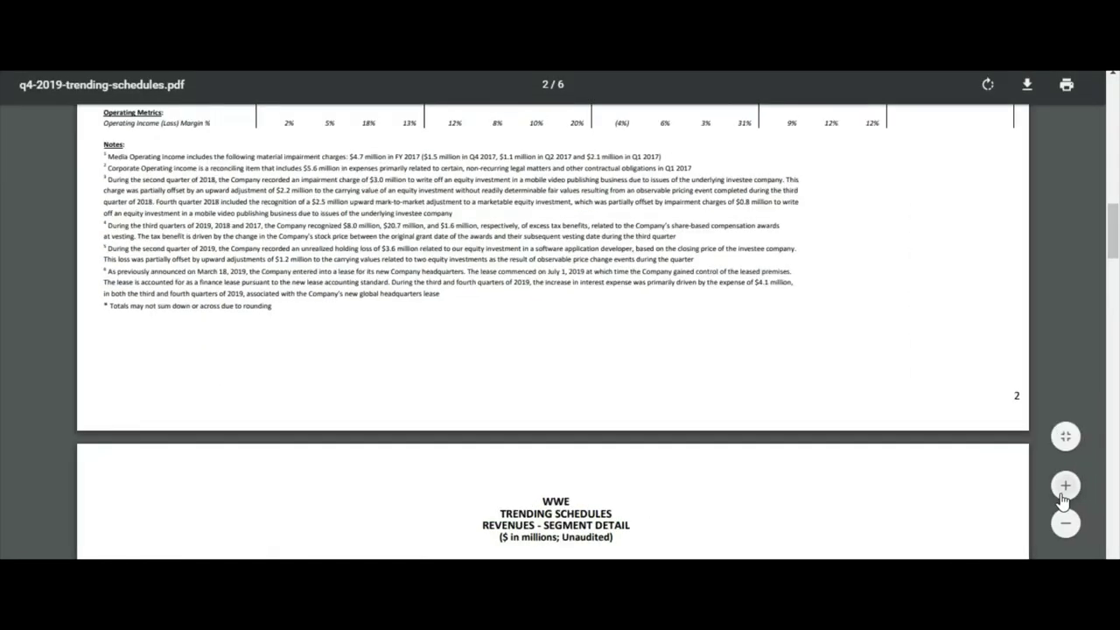
{"action": "left_click", "coordinate": [1064, 493]}
{"action": "scroll", "coordinate": [525, 385], "scroll_direction": "down", "scroll_amount": 5}
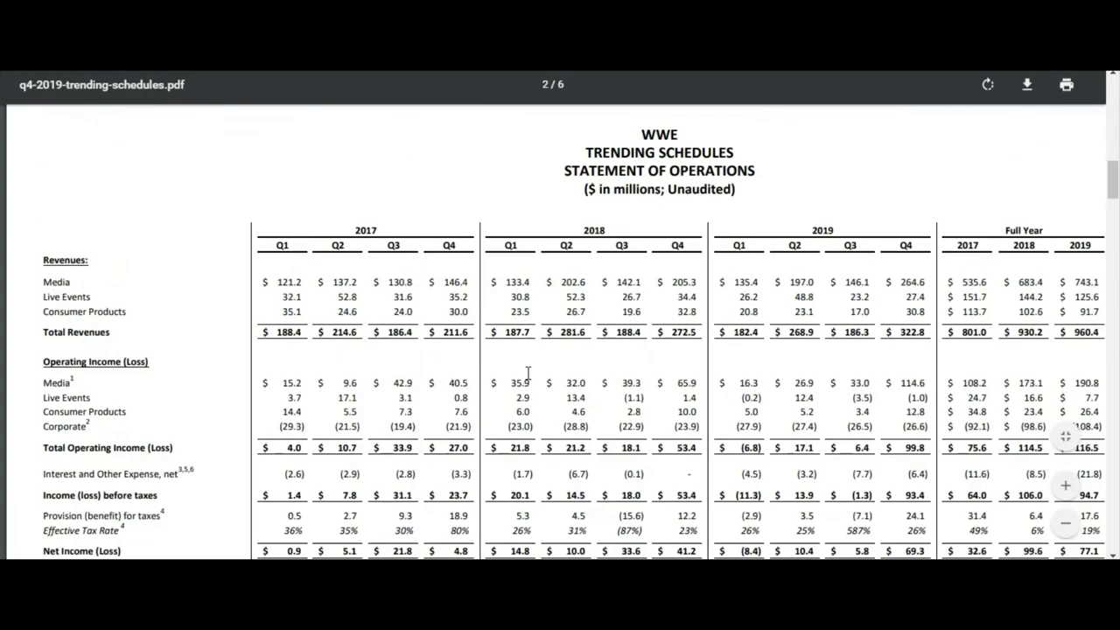
{"action": "scroll", "coordinate": [528, 373], "scroll_direction": "down", "scroll_amount": 10}
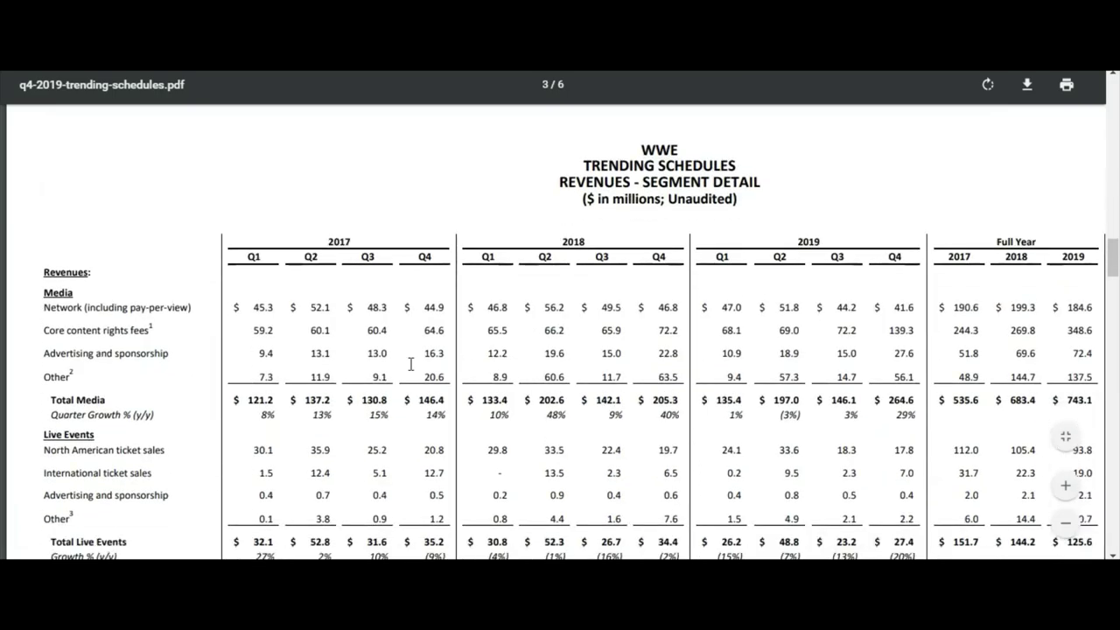
{"action": "scroll", "coordinate": [410, 364], "scroll_direction": "down", "scroll_amount": 1}
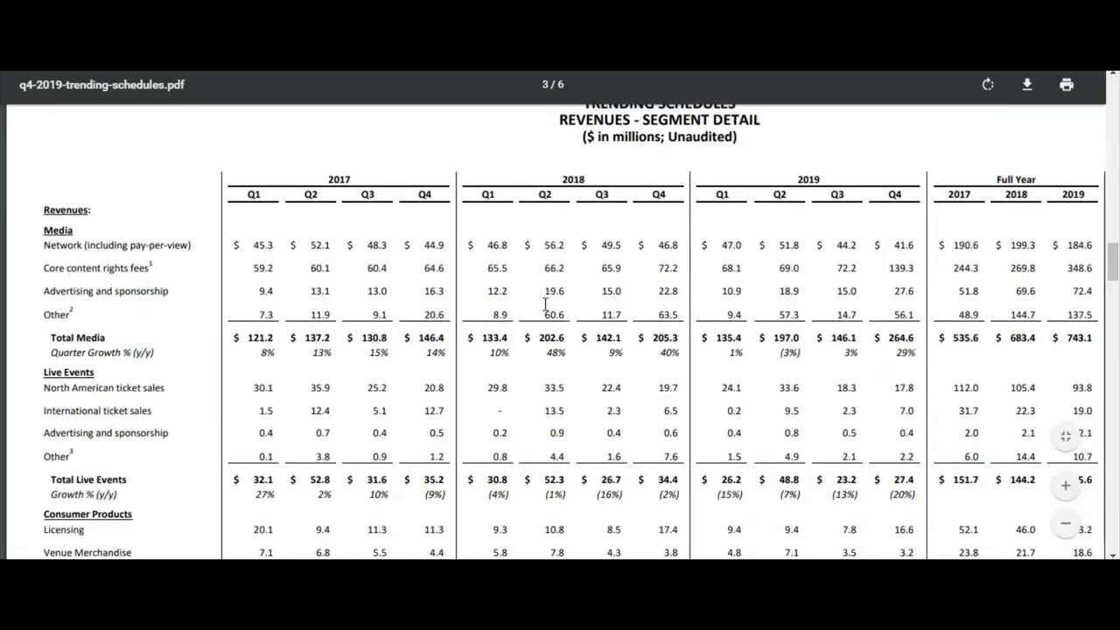
{"action": "left_click_drag", "start_coordinate": [545, 316], "coordinate": [562, 318]}
{"action": "left_click", "coordinate": [571, 315]}
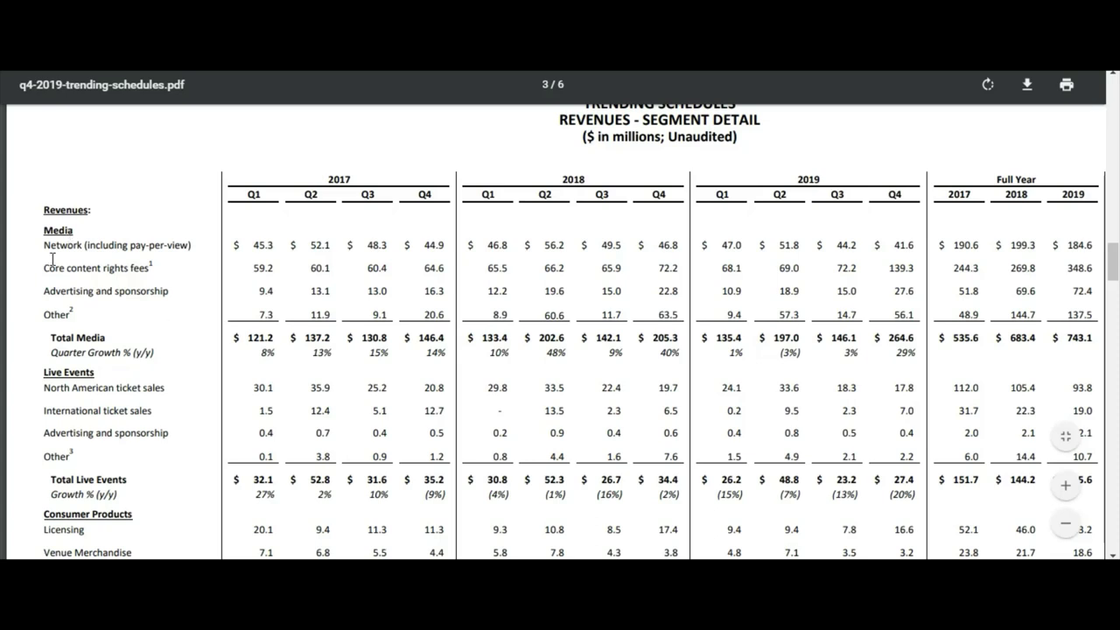